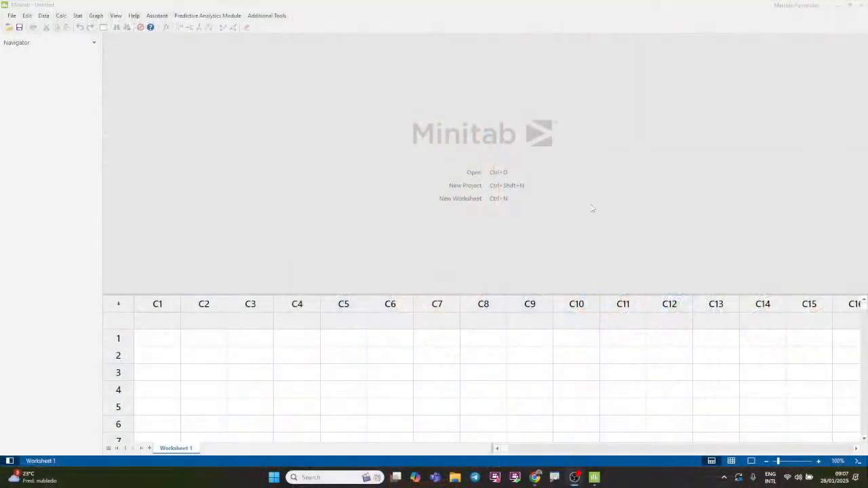
Start a boxplot, open its help page in the browser and go to the boxplot Example topic.
left_click(93, 16)
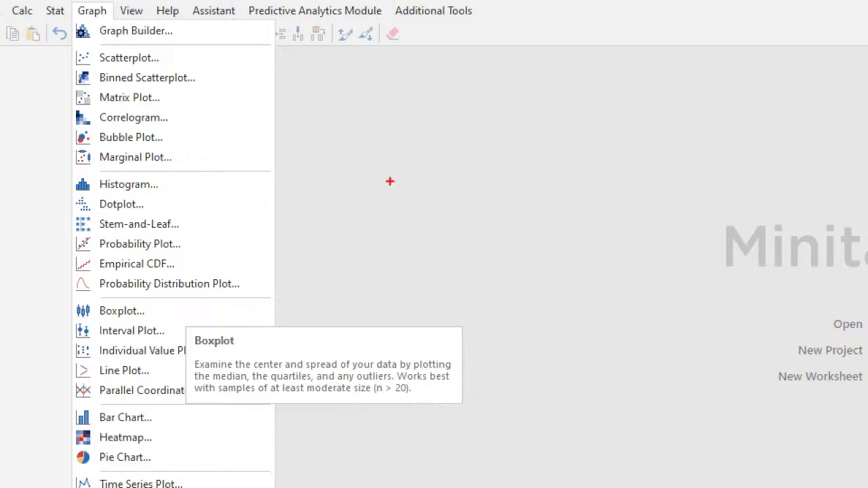
key("Escape")
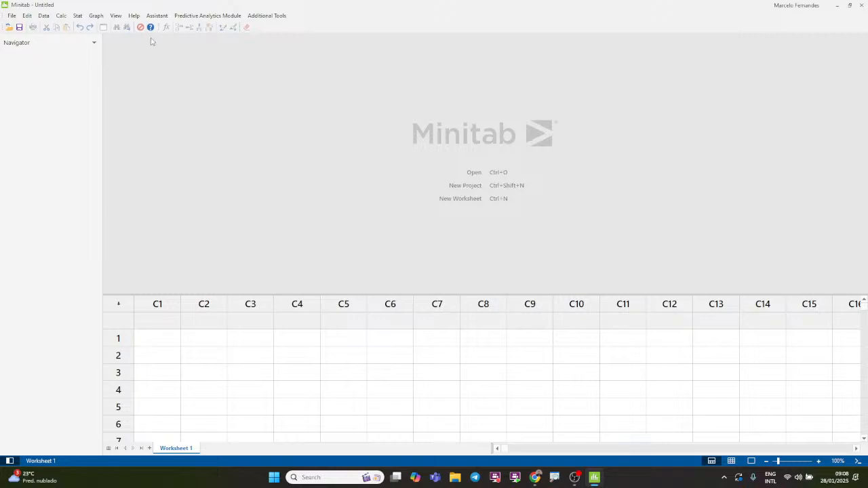
left_click(93, 18)
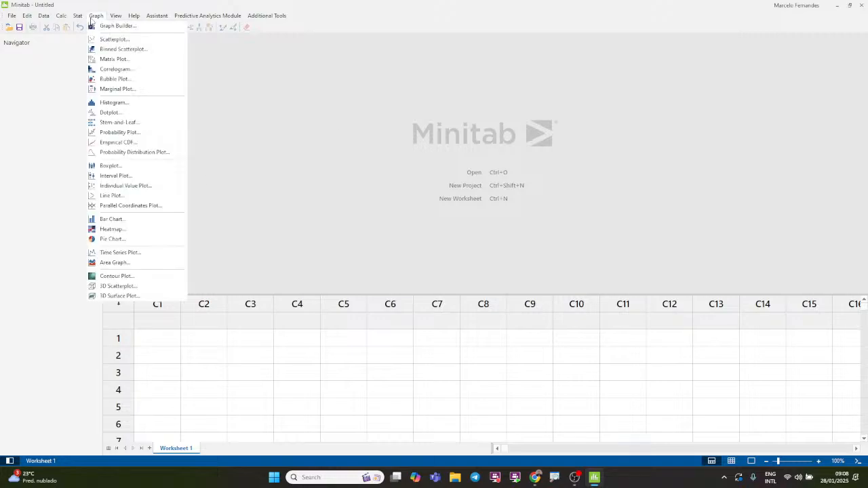
left_click(141, 165)
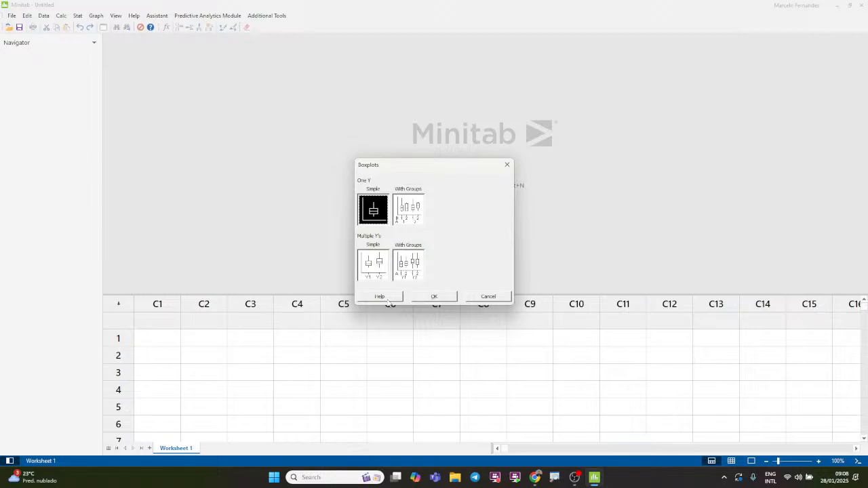
left_click(388, 298)
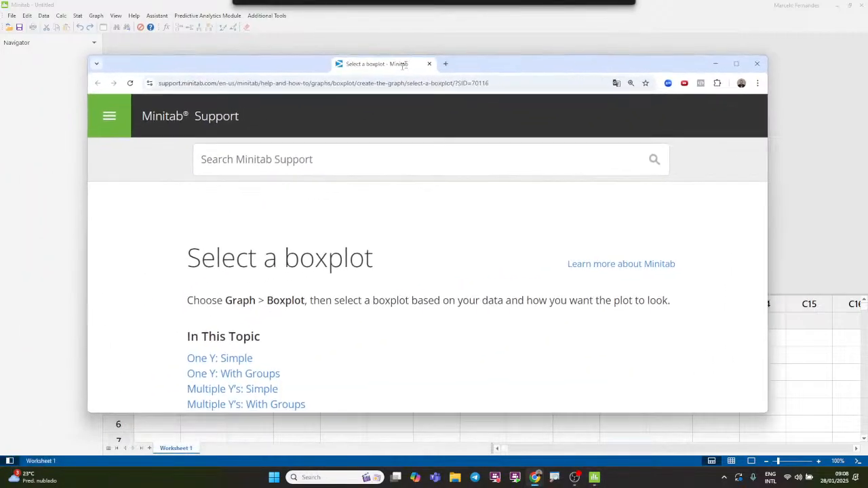
double_click(449, 60)
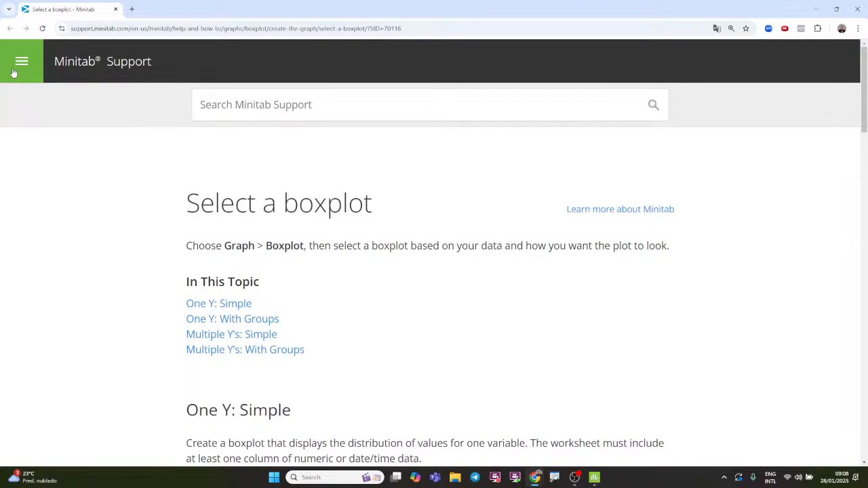
left_click(14, 73)
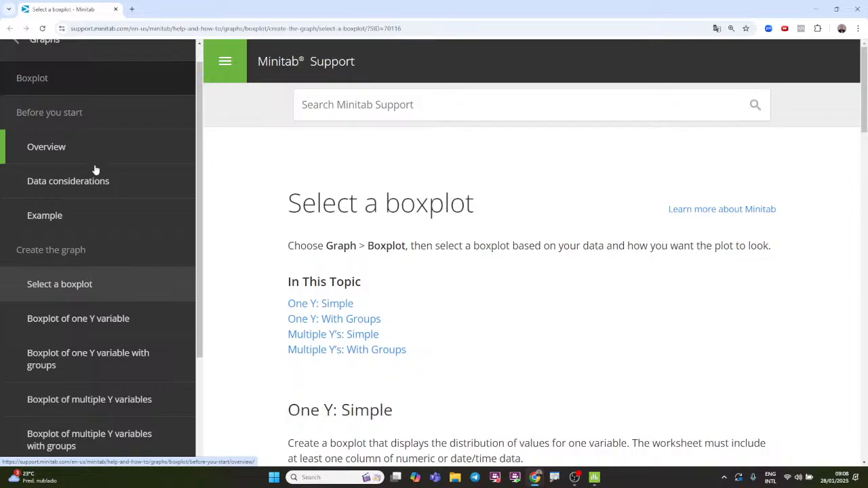
left_click(92, 217)
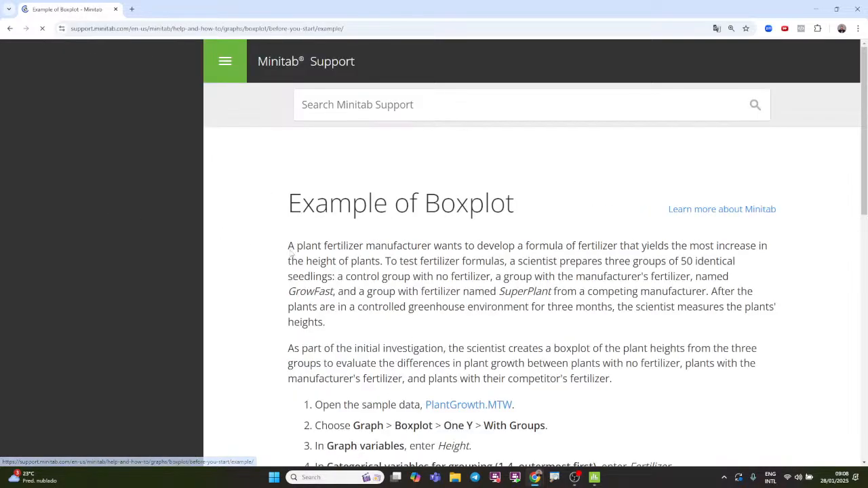
Download the PlantGrowth.MTW sample data from the Example of Boxplot page and open it in Minitab.
scroll(560, 298, "down", 2)
scroll(560, 299, "down", 1)
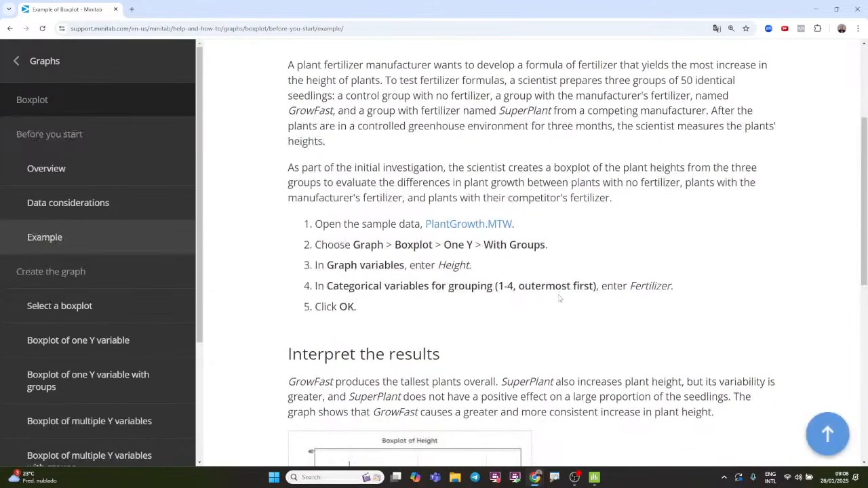
scroll(560, 296, "up", 3)
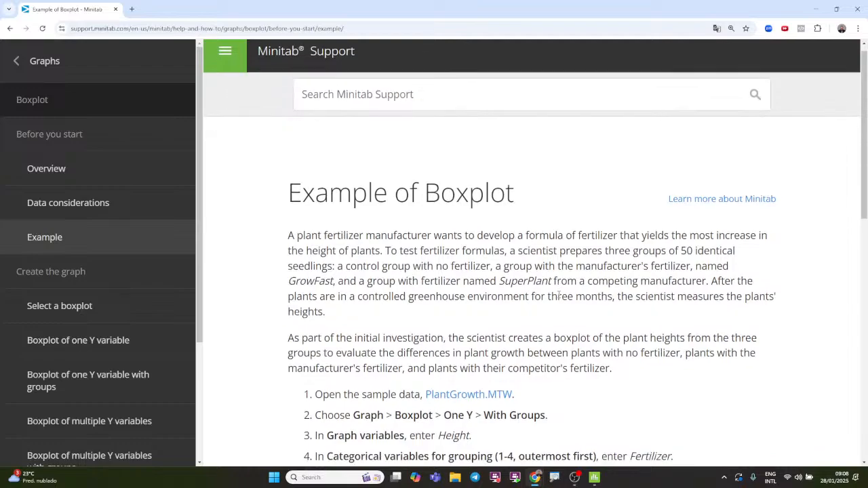
scroll(559, 295, "down", 1)
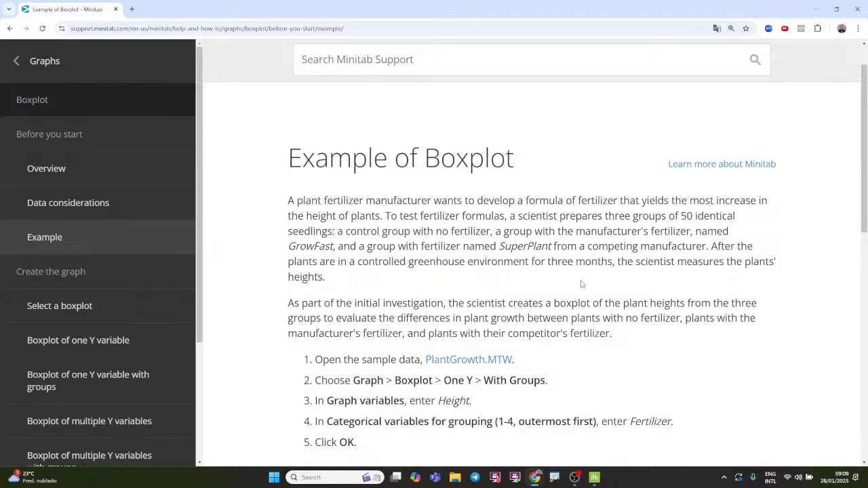
scroll(581, 284, "down", 2)
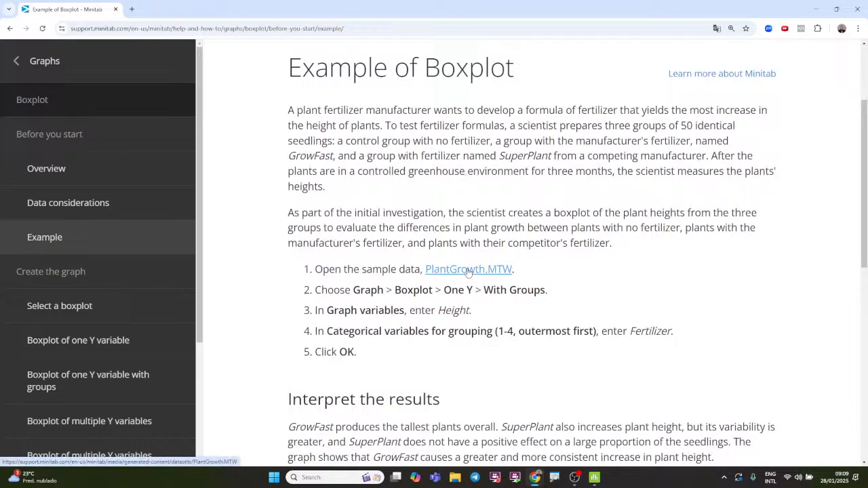
left_click(468, 270)
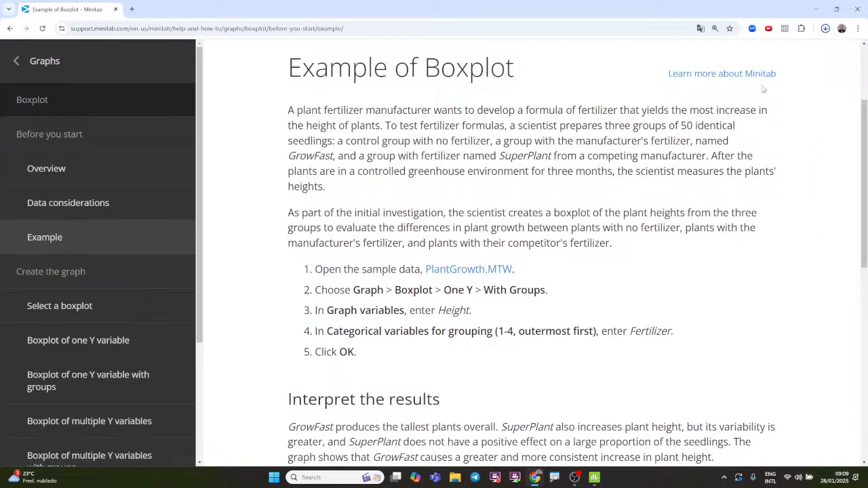
left_click(824, 30)
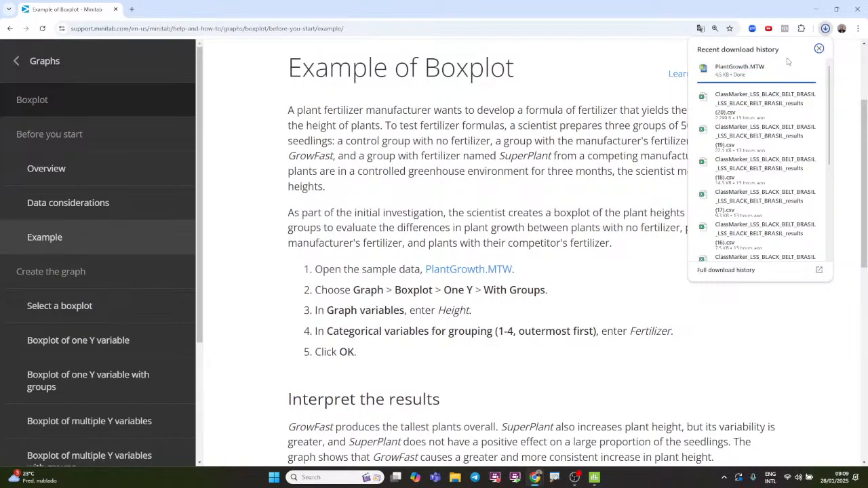
left_click(733, 73)
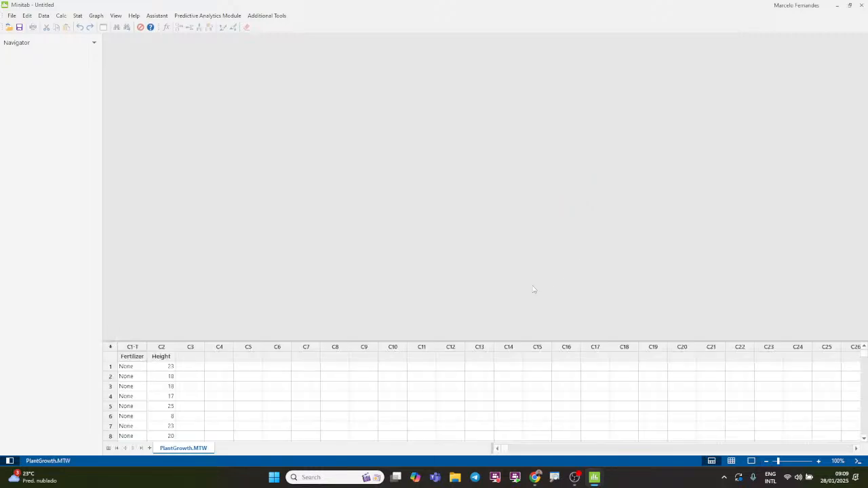
Show only the PlantGrowth.MTW worksheet, enlarge it, and examine the Fertilizer groups and their Height values.
left_click(731, 461)
scroll(264, 157, "up", 5)
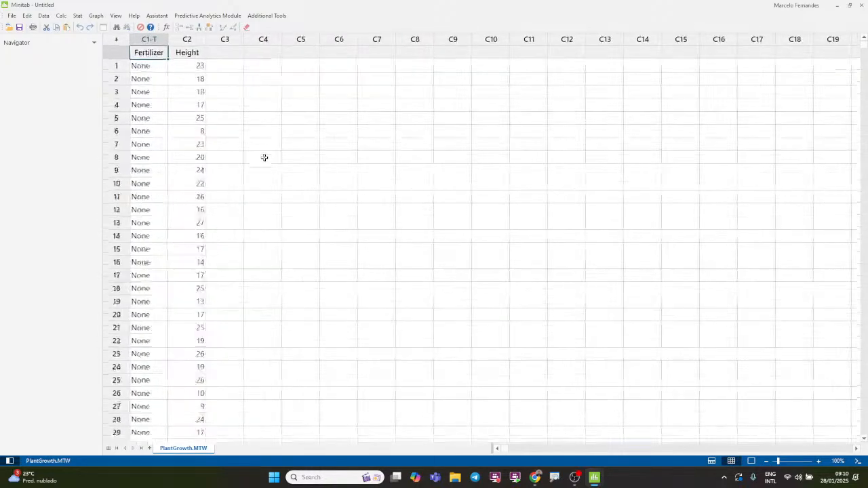
scroll(265, 158, "up", 1)
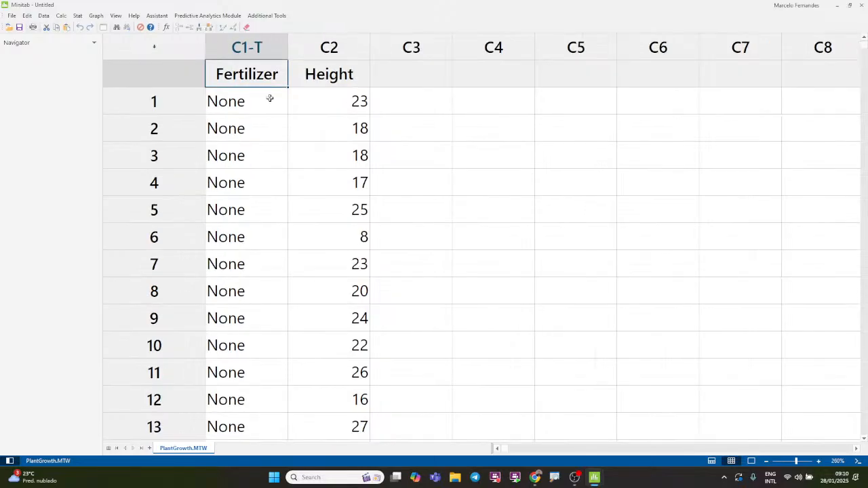
scroll(269, 97, "down", 15)
scroll(268, 104, "down", 2)
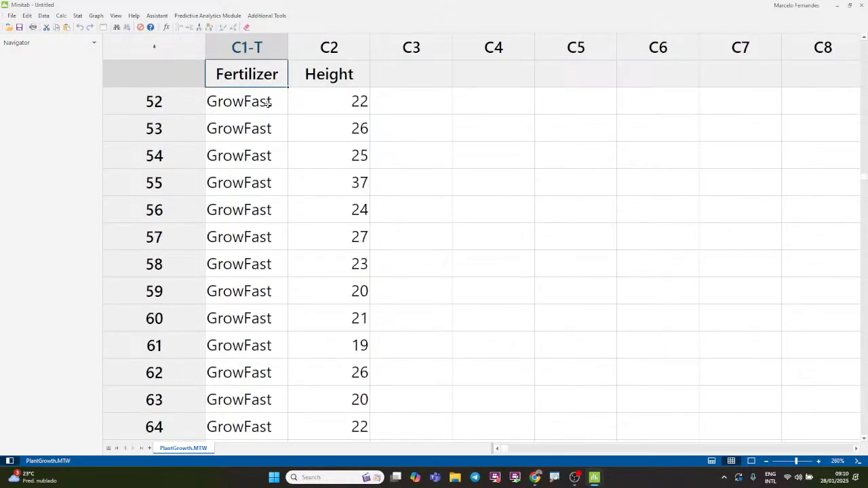
scroll(268, 103, "up", 3)
scroll(268, 104, "down", 14)
scroll(284, 199, "down", 20)
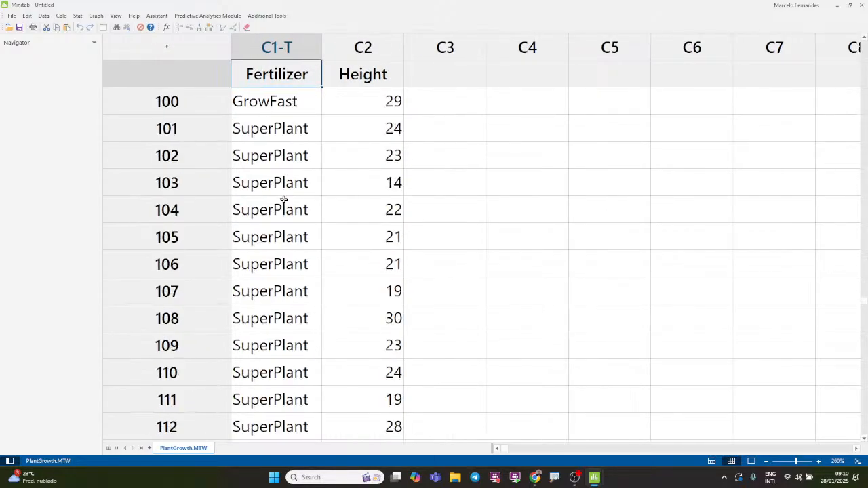
scroll(284, 199, "up", 20)
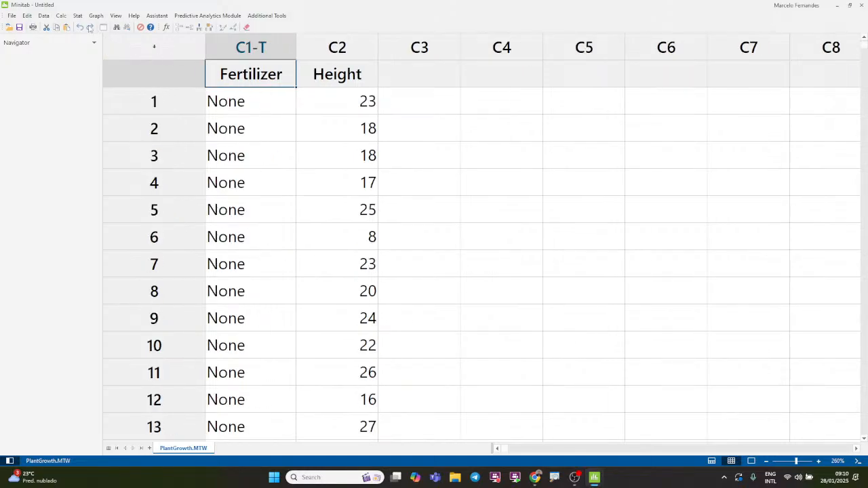
Inspect the distinct values of the Fertilizer column using Recode to Text with individual values, without applying the recode.
left_click(44, 17)
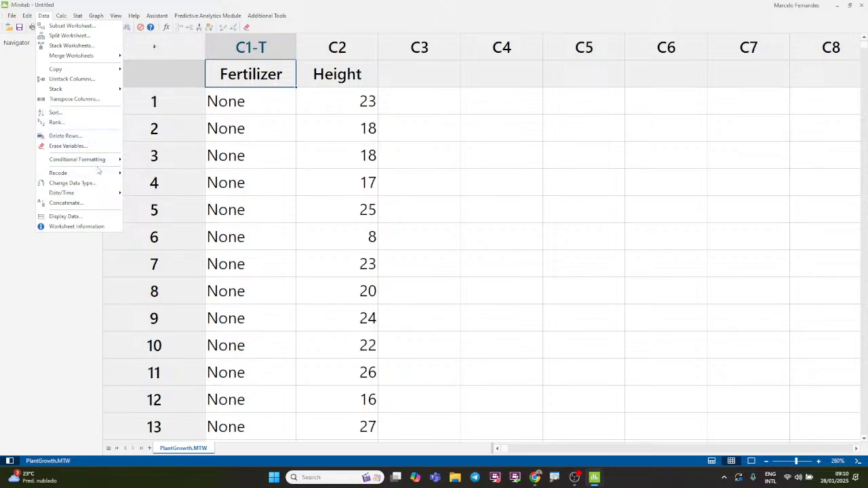
mouse_move(105, 178)
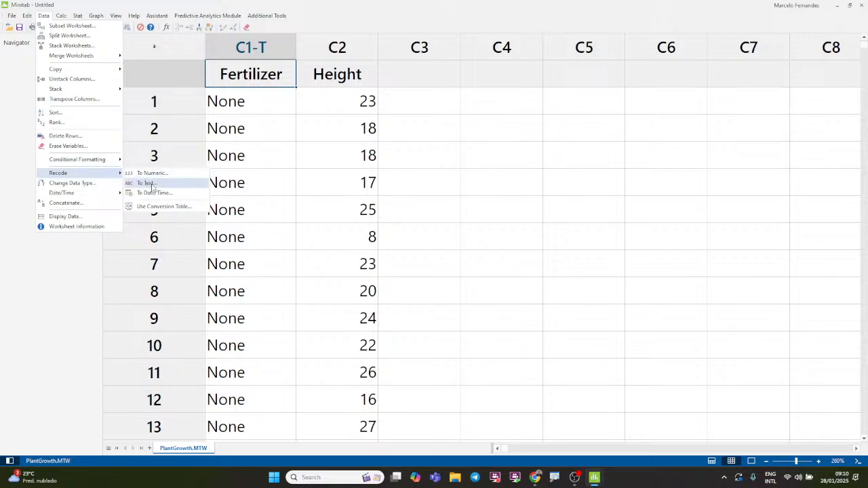
left_click(146, 183)
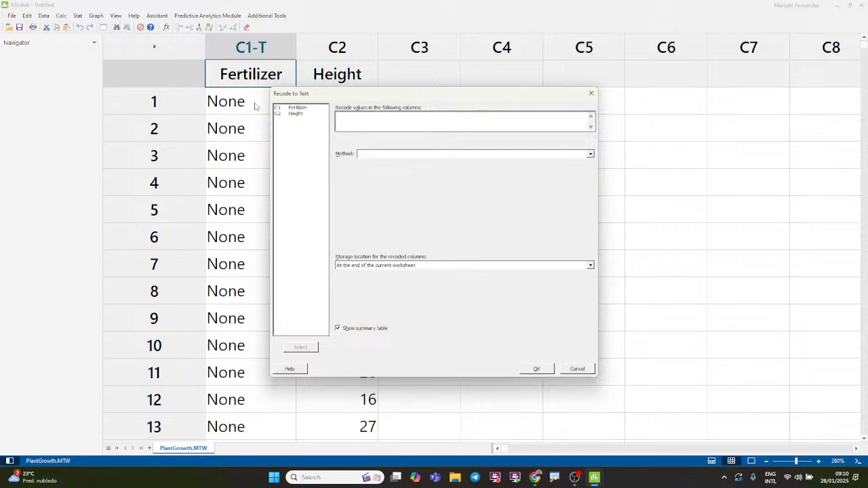
double_click(297, 110)
left_click(380, 155)
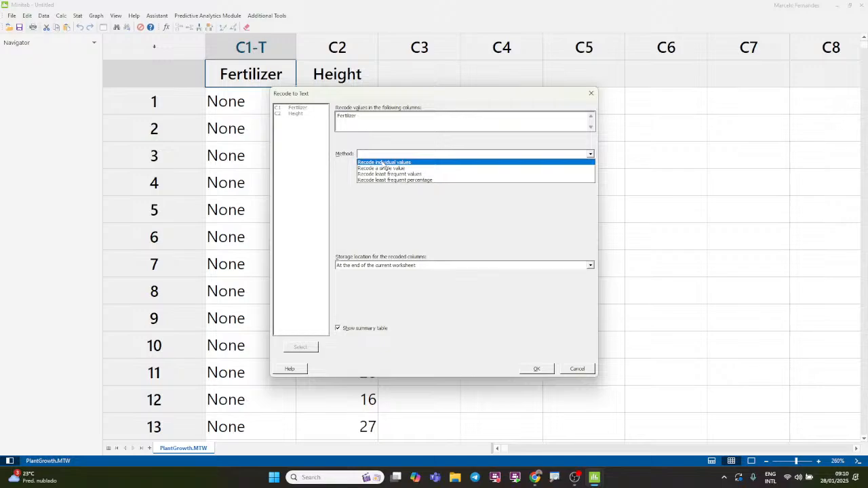
left_click(383, 163)
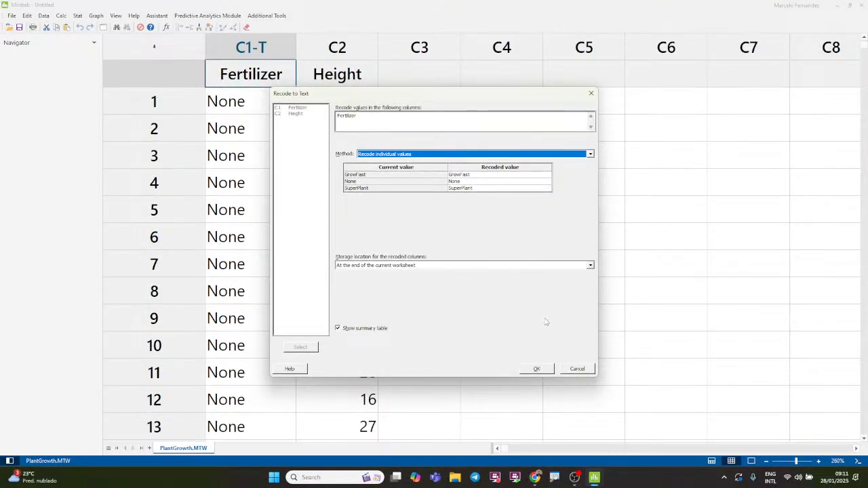
left_click(577, 370)
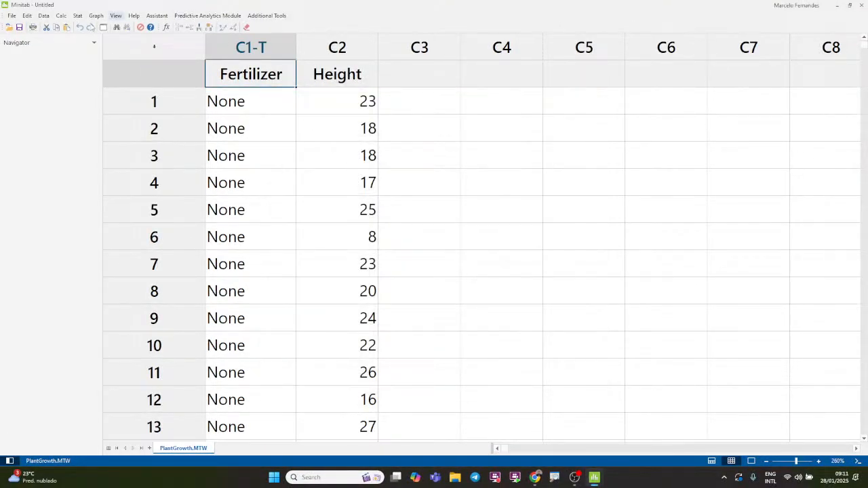
Tally the Fertilizer column with counts and enlarge the output for reading.
left_click(78, 17)
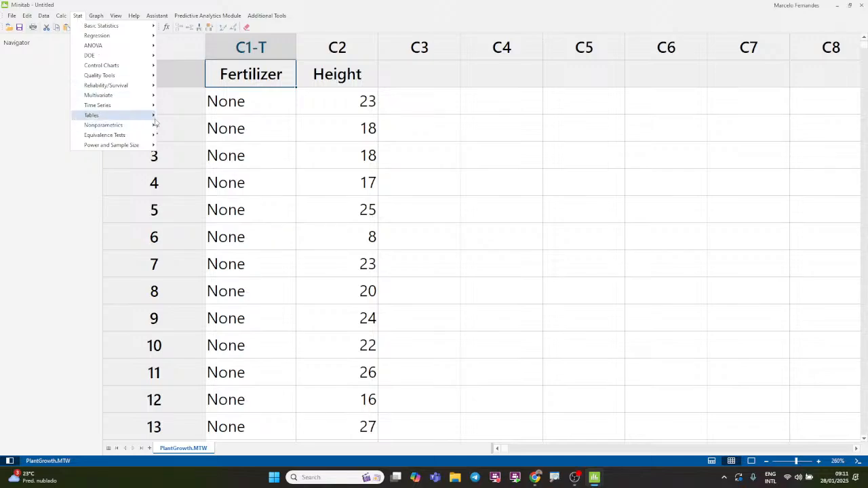
mouse_move(151, 120)
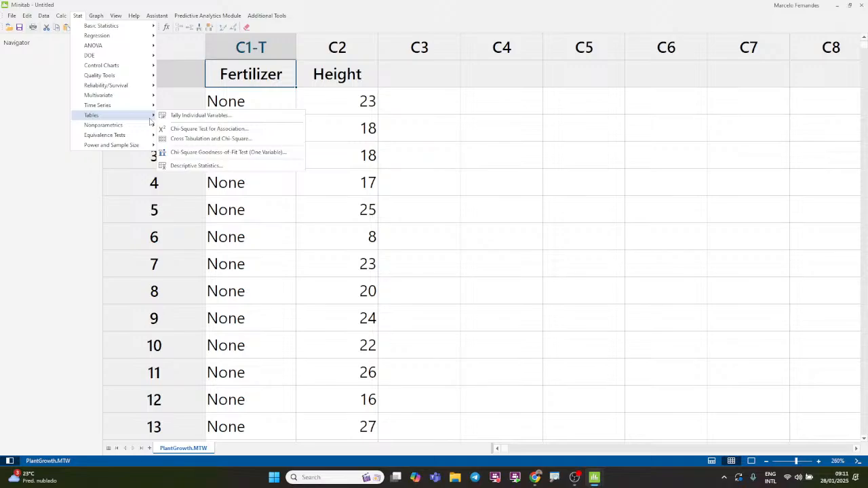
left_click(183, 117)
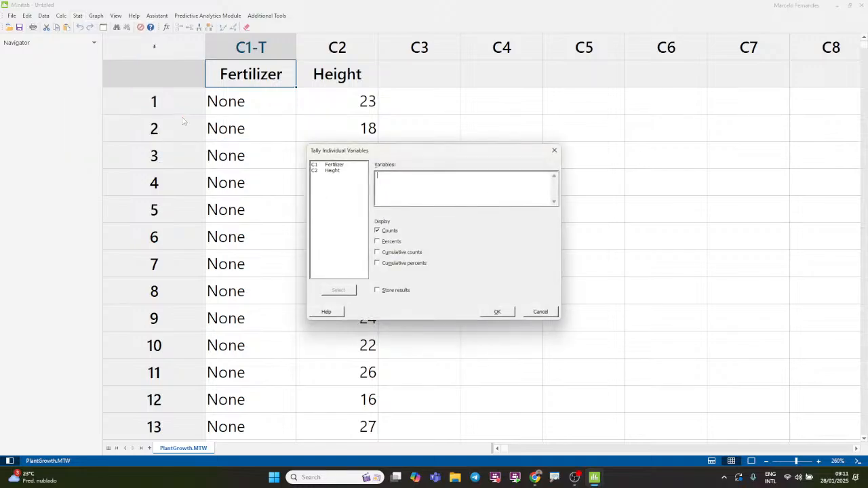
double_click(338, 165)
left_click(506, 315)
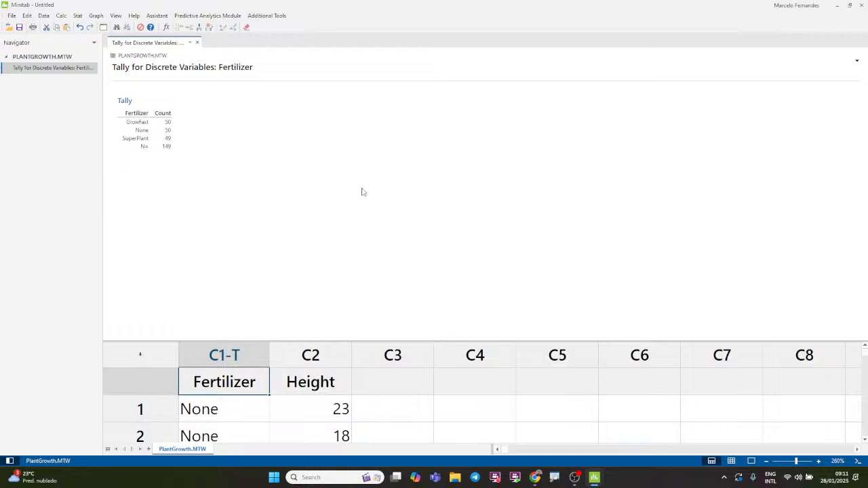
scroll(303, 198, "up", 3)
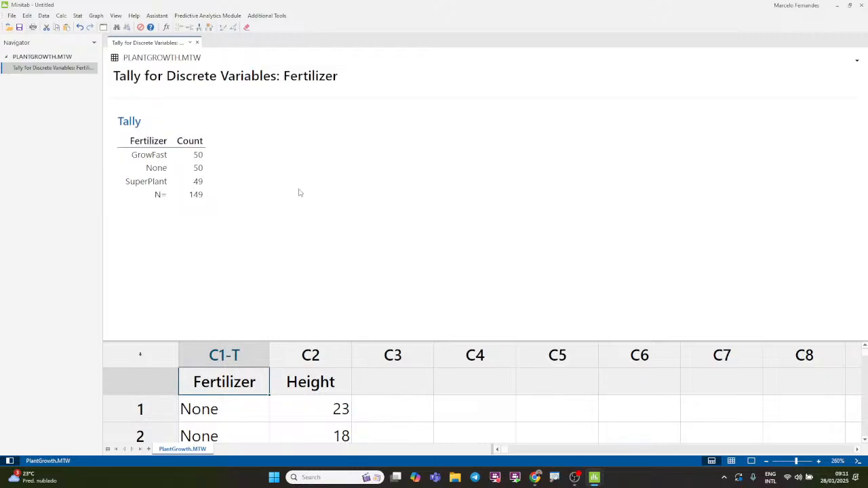
scroll(299, 194, "up", 1)
left_click(78, 15)
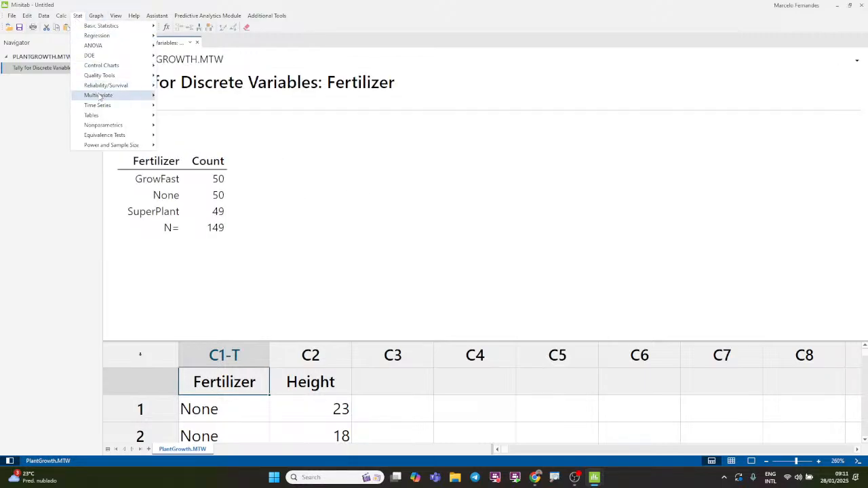
mouse_move(98, 116)
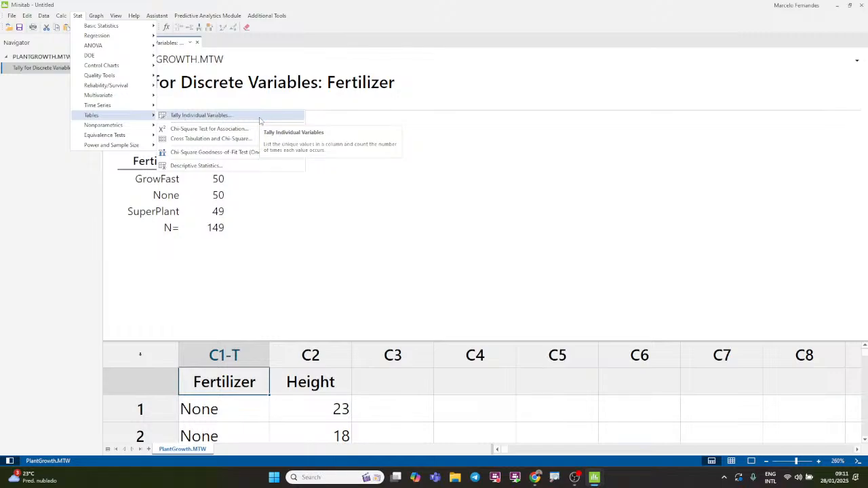
left_click(281, 217)
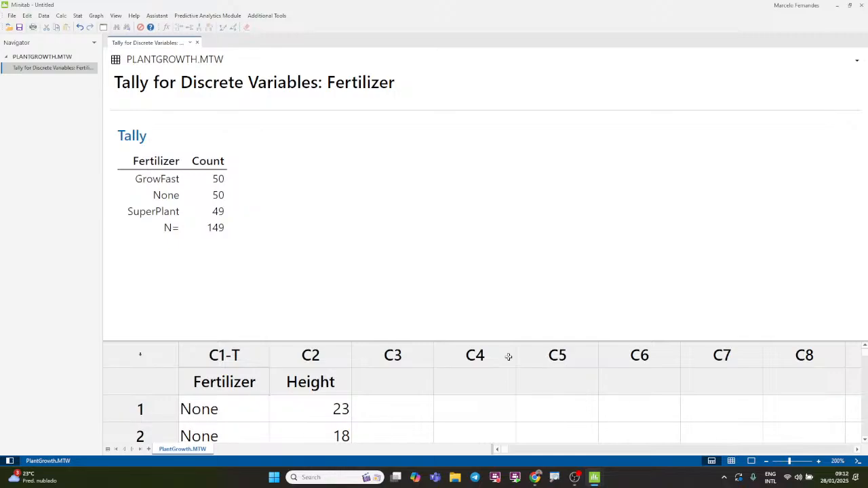
Show only the PlantGrowth.MTW worksheet in the workspace, hiding the tally output.
left_click(731, 461)
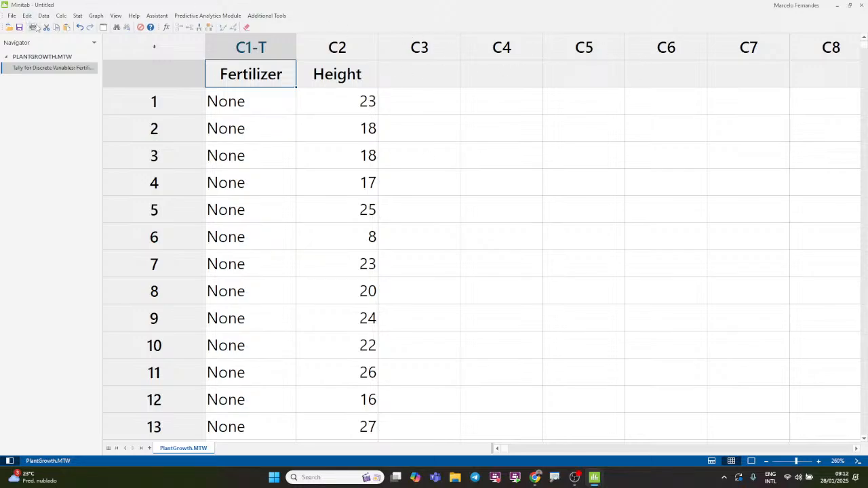
Unstack the Height data using Fertilizer as subscripts into a new worksheet, naming the columns that contain the unstacked data.
left_click(61, 16)
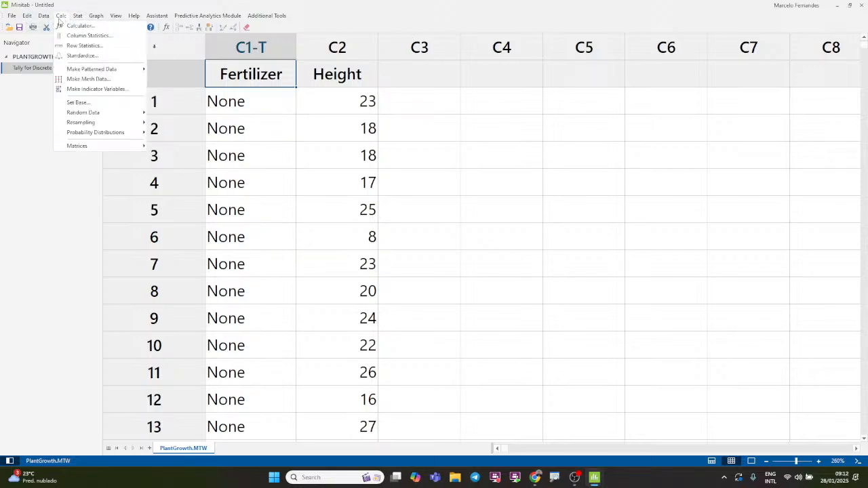
mouse_move(47, 20)
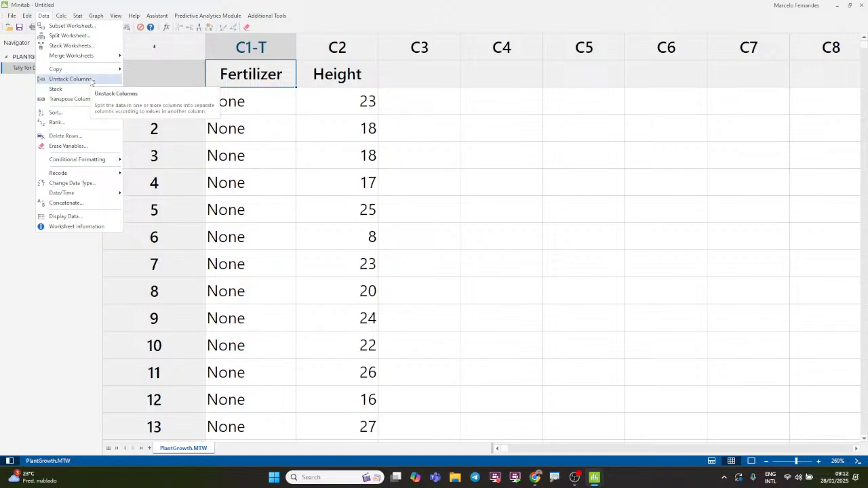
left_click(70, 79)
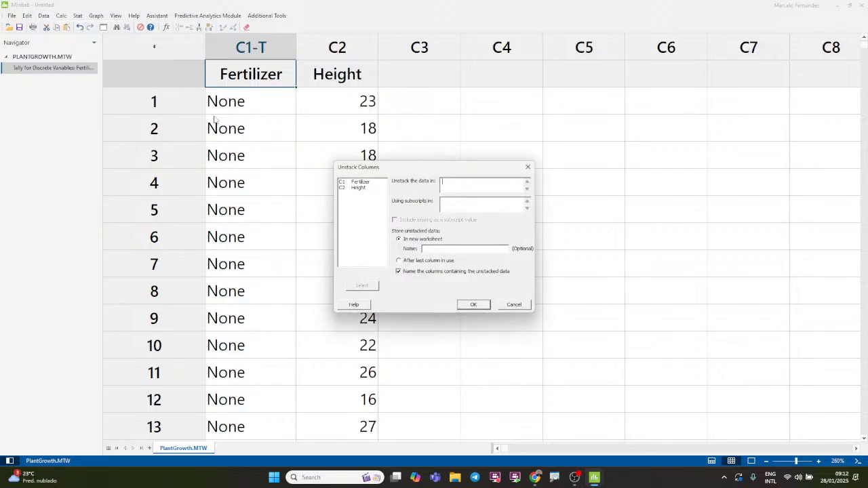
double_click(360, 182)
double_click(472, 182)
double_click(355, 188)
double_click(359, 181)
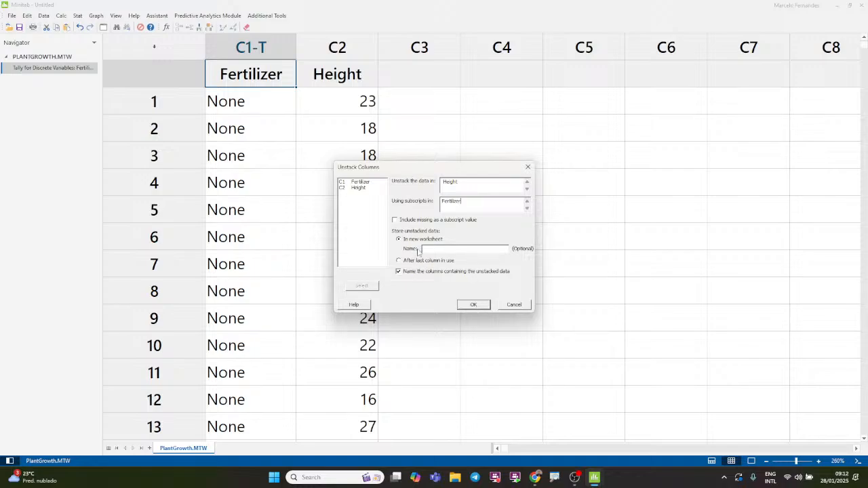
left_click(485, 304)
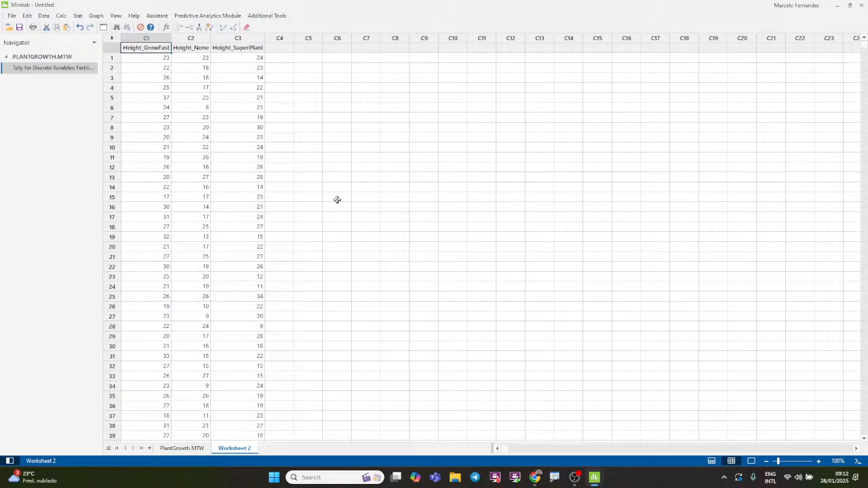
Create a simple one-Y boxplot of the Height_None column from the unstacked worksheet.
scroll(337, 199, "up", 10)
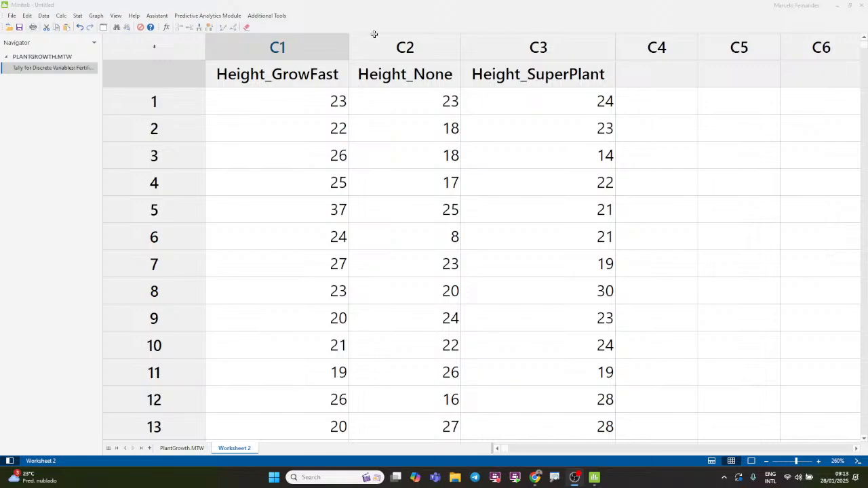
left_click(400, 43)
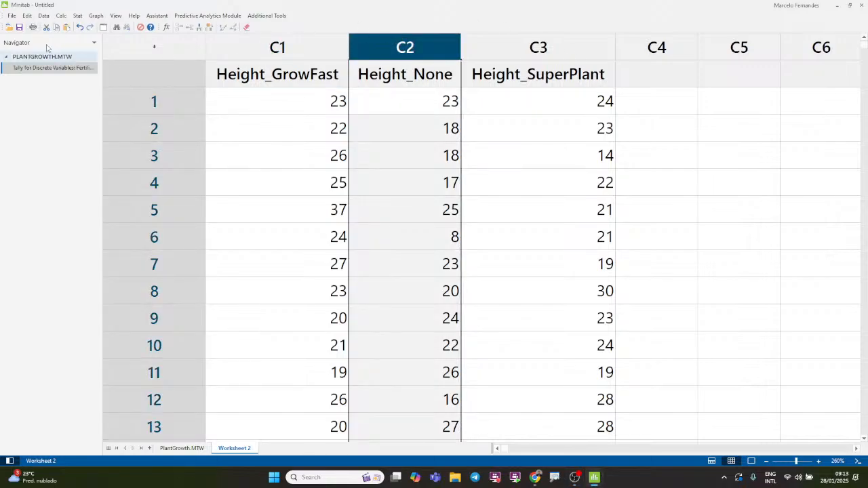
left_click(60, 17)
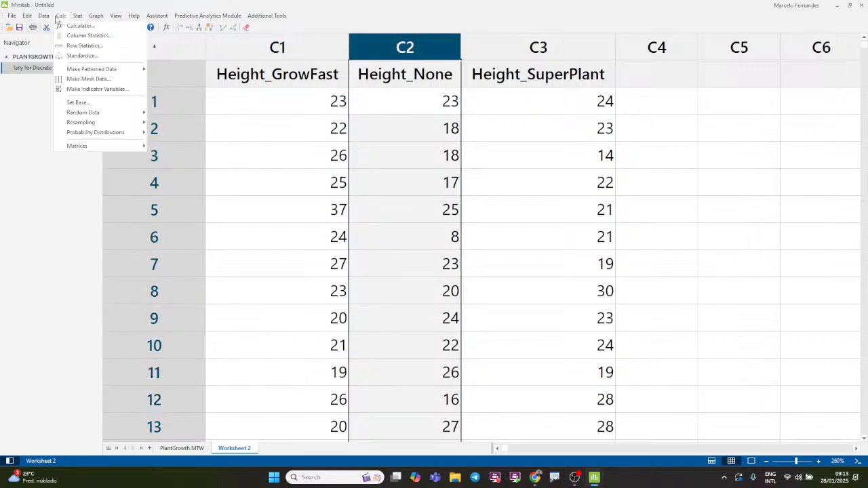
mouse_move(44, 16)
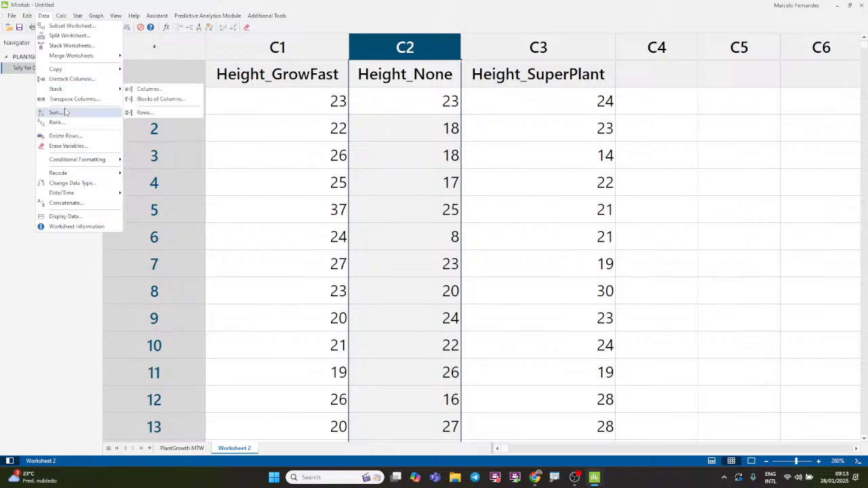
mouse_move(93, 17)
left_click(110, 166)
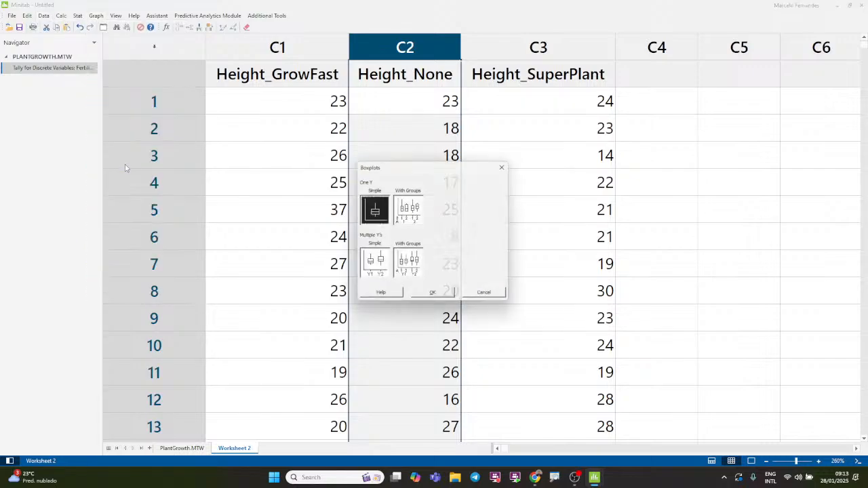
left_click(431, 297)
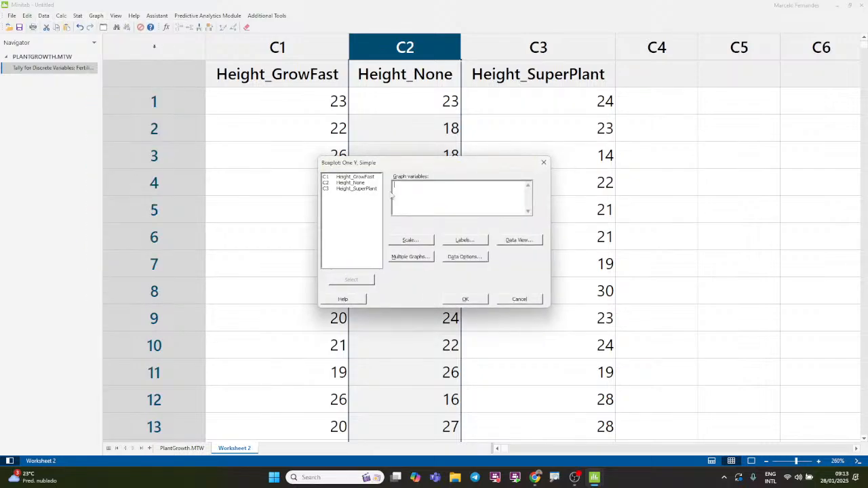
double_click(350, 182)
left_click(478, 301)
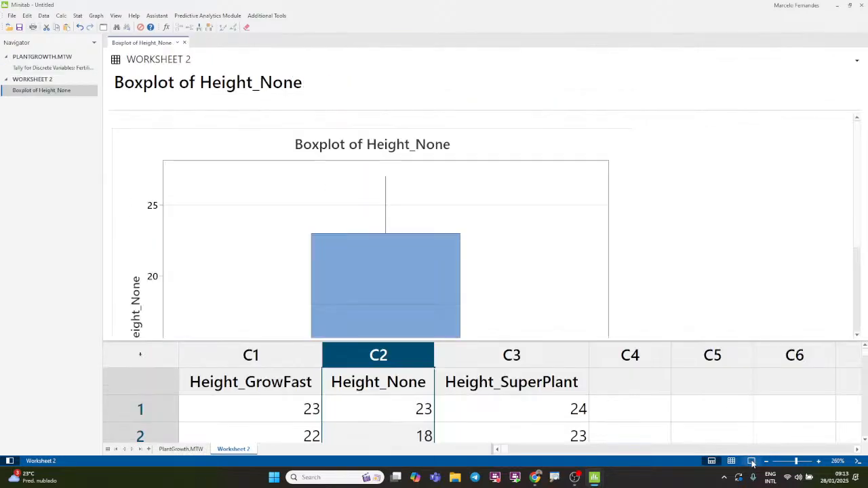
Show only the output and examine the Height_None boxplot enlarged in the graph editor, then close the editor.
left_click(752, 462)
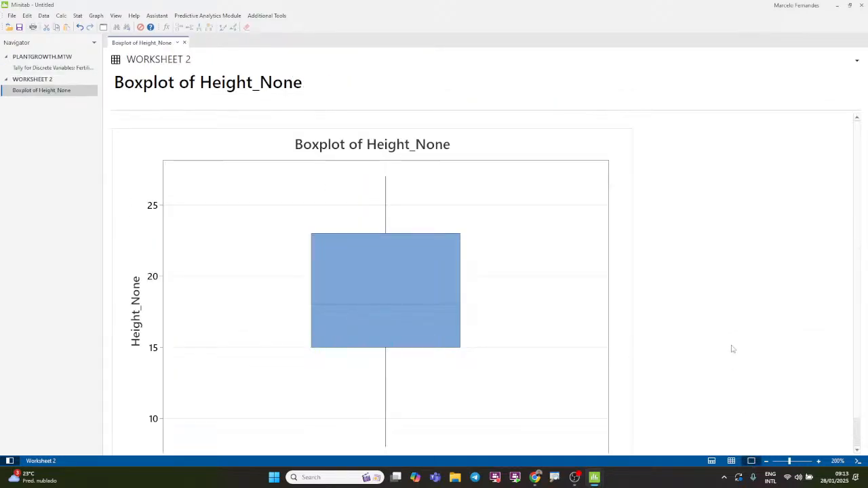
double_click(560, 228)
left_click(569, 108)
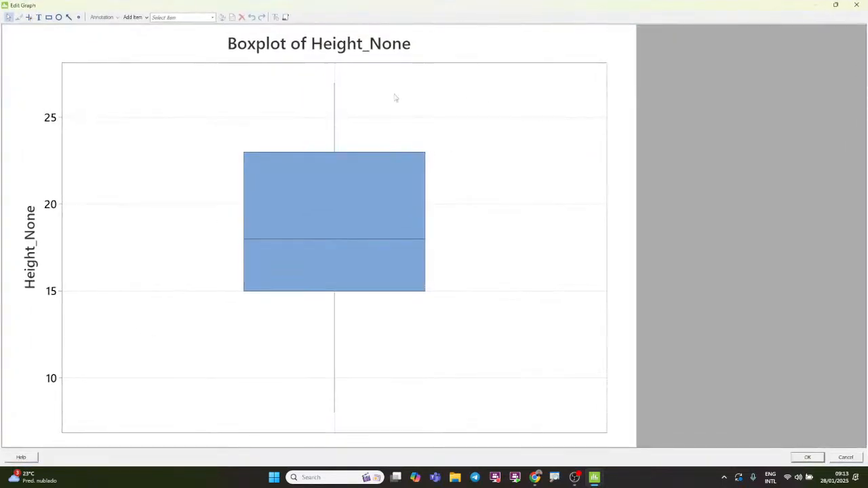
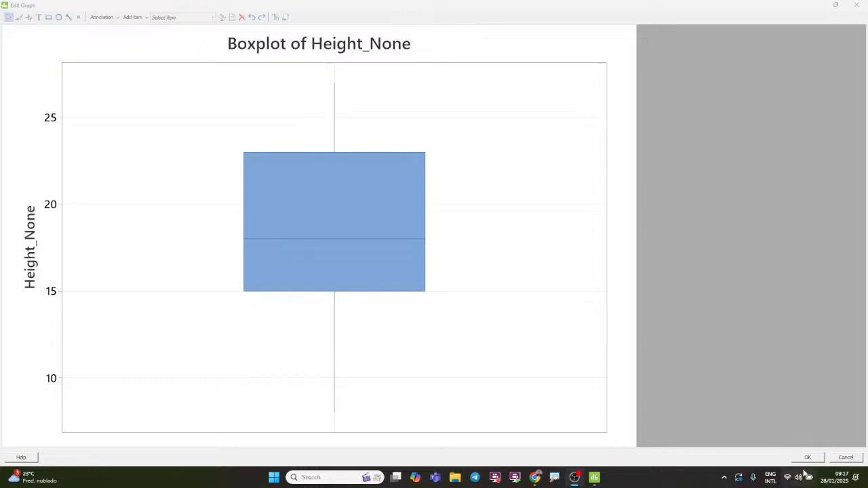
left_click(807, 458)
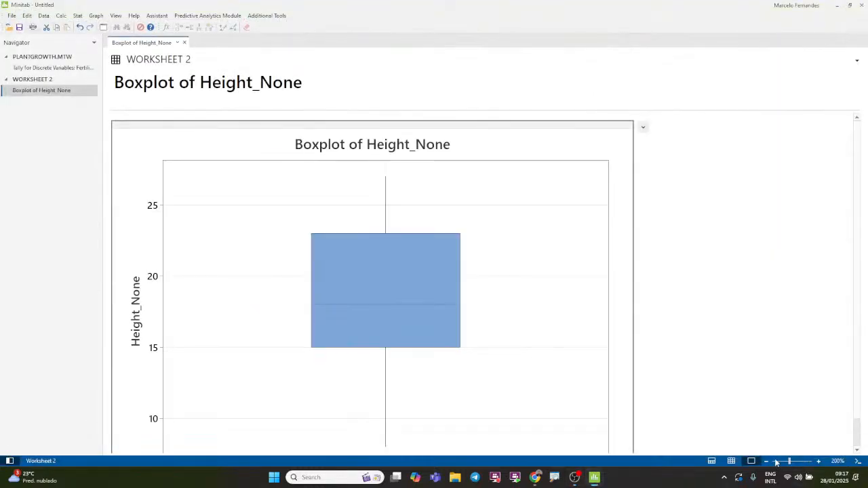
Show only Worksheet 2 and name column C5 Normal and column C6 Exponential.
left_click(736, 461)
left_click(725, 81)
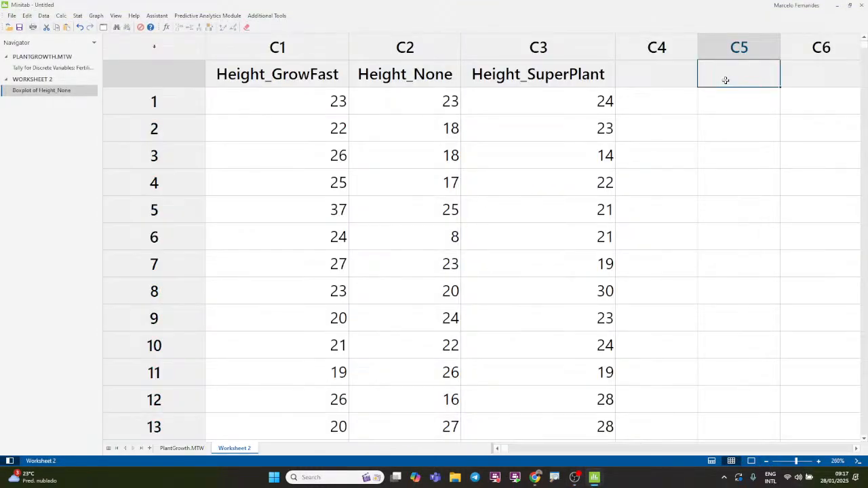
type("Normal")
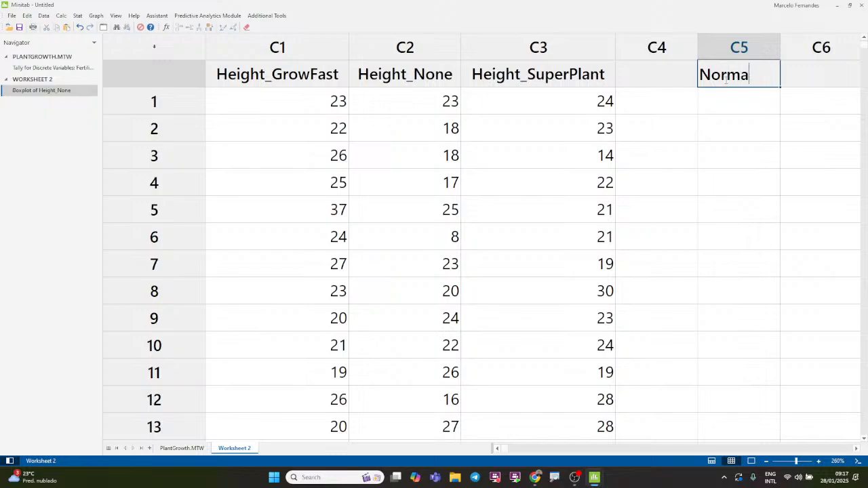
key("Tab")
type("Exponential")
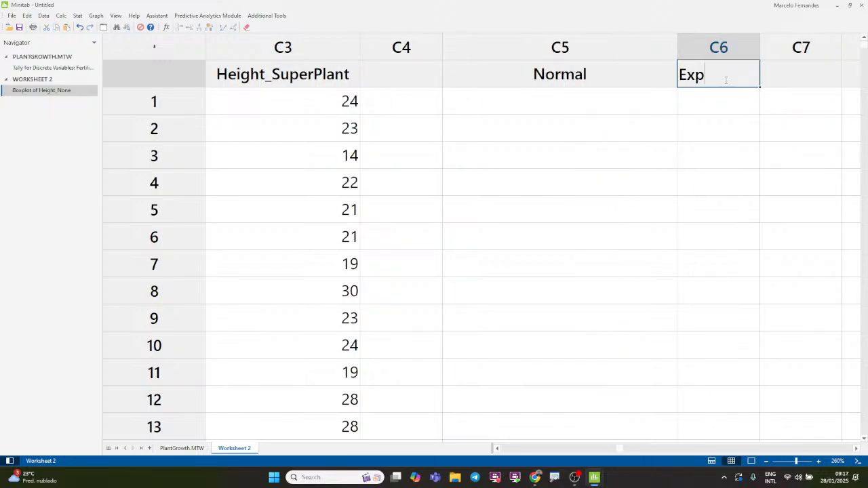
key("Return")
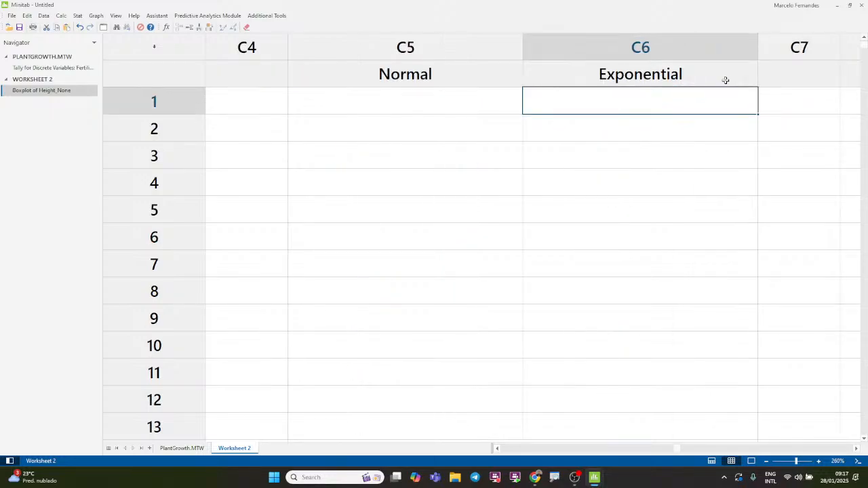
Generate 100 rows of normally distributed random data in the Normal column with mean 0.0 and standard deviation 1.0.
left_click(61, 16)
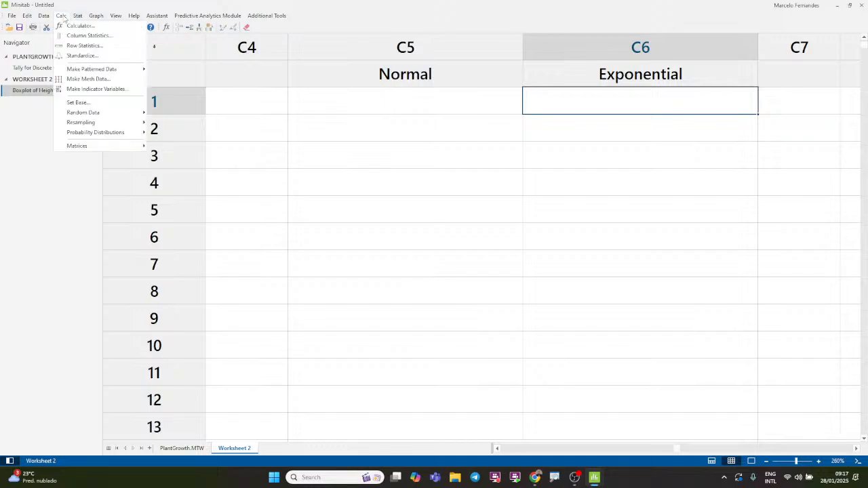
mouse_move(100, 114)
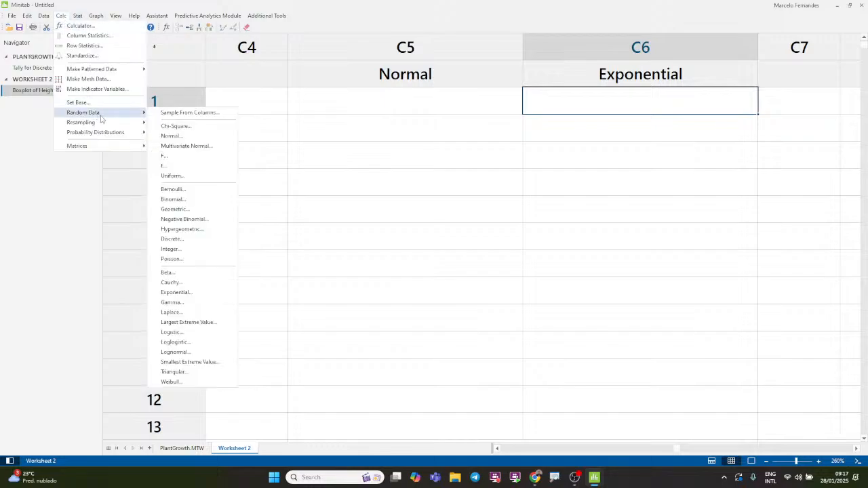
left_click(186, 138)
type("100")
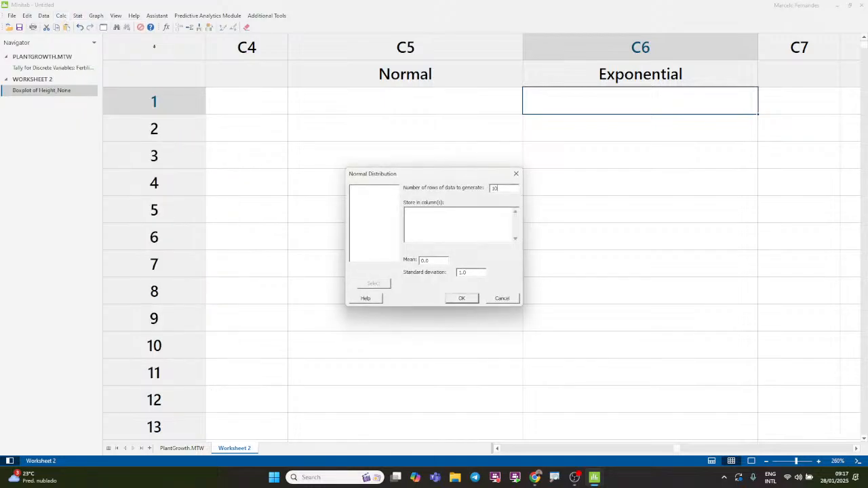
key("Tab")
double_click(373, 206)
left_click(461, 298)
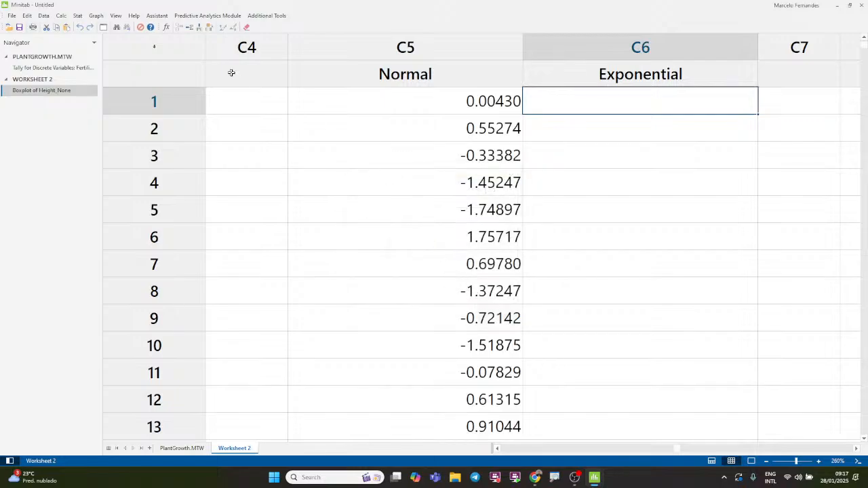
Generate 100 rows of exponentially distributed random data in the Exponential column with scale 1.0 and threshold 0.0.
left_click(60, 15)
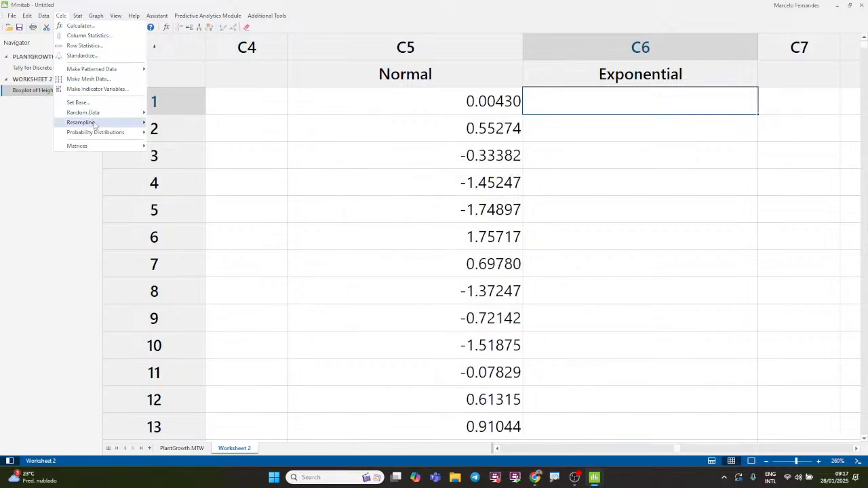
mouse_move(113, 113)
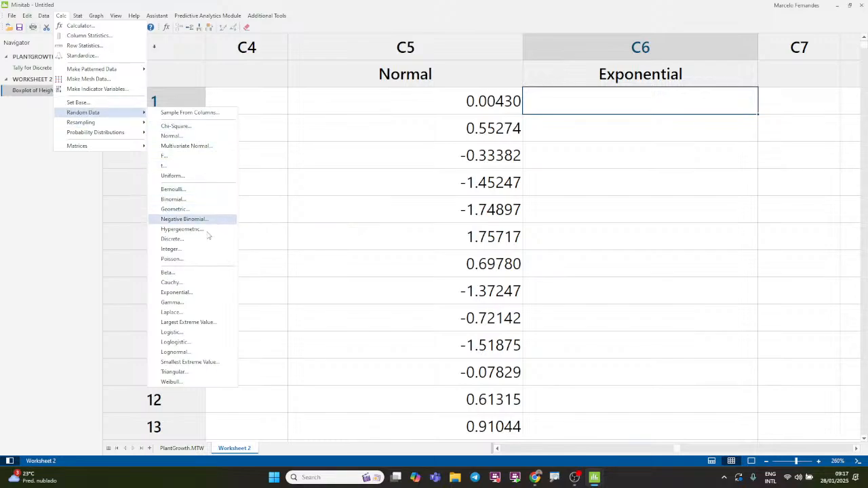
left_click(196, 292)
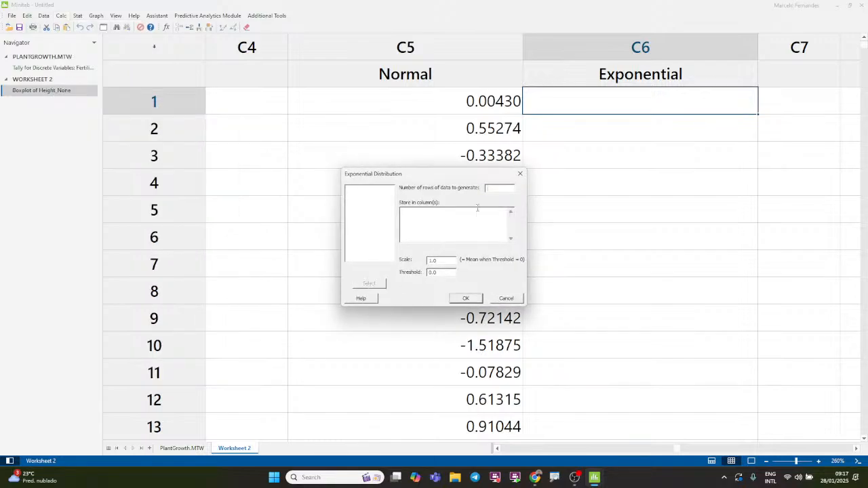
double_click(373, 212)
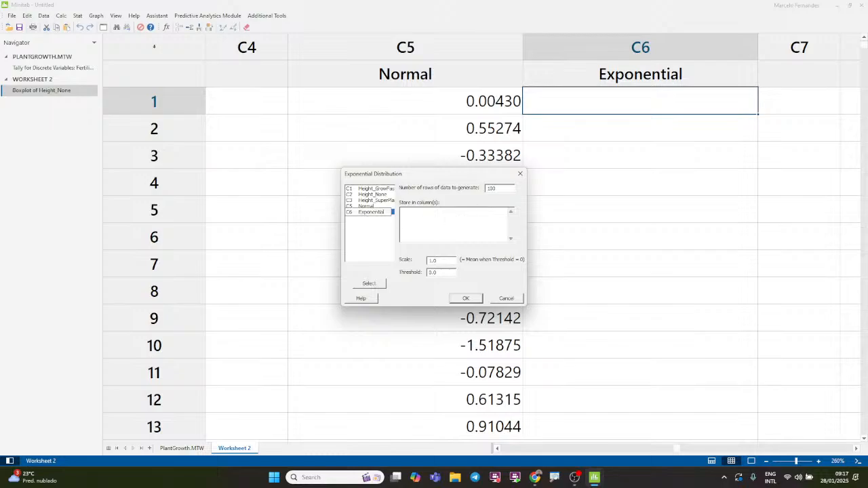
left_click(467, 299)
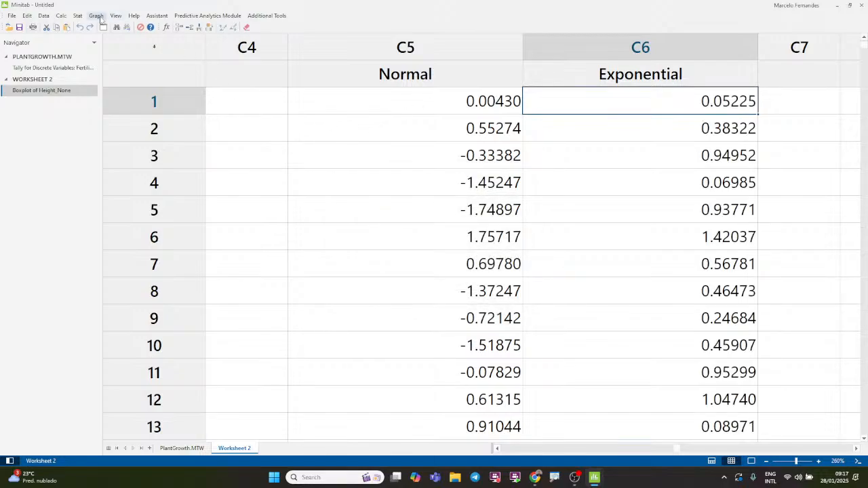
left_click(62, 16)
left_click(96, 16)
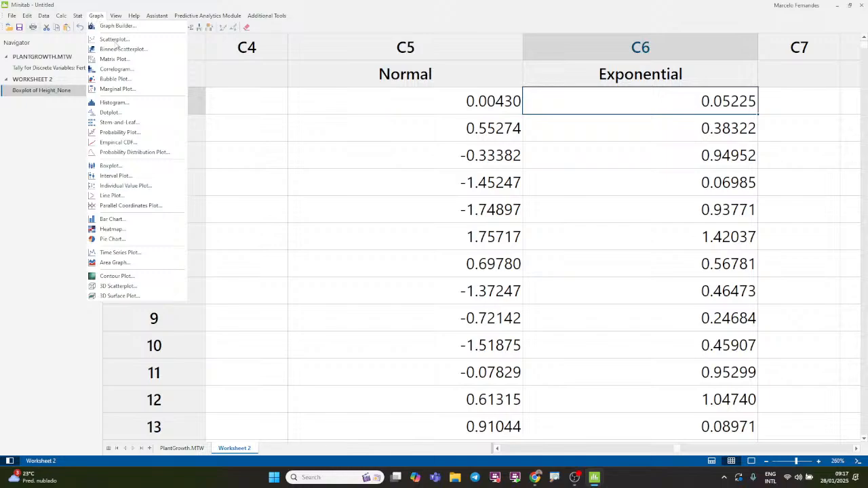
left_click(118, 174)
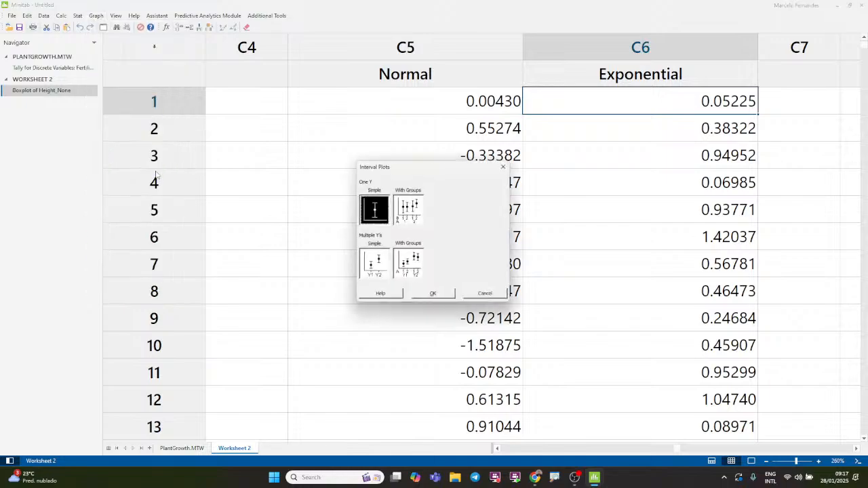
left_click(488, 296)
Create a simple one-Y boxplot of the Normal column and open the graph for editing.
left_click(95, 15)
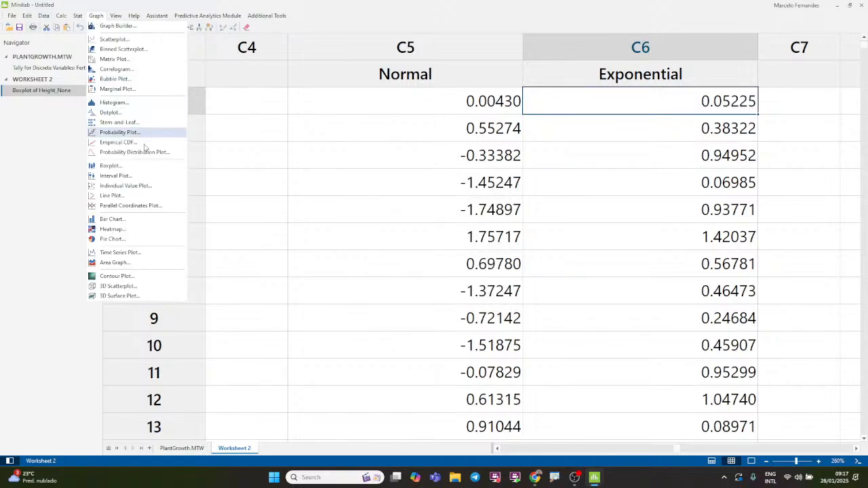
left_click(118, 165)
double_click(371, 202)
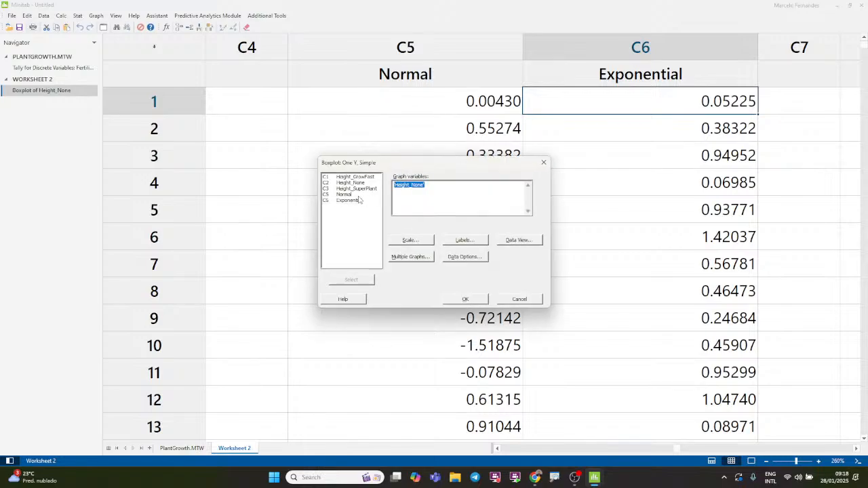
double_click(348, 195)
left_click(456, 301)
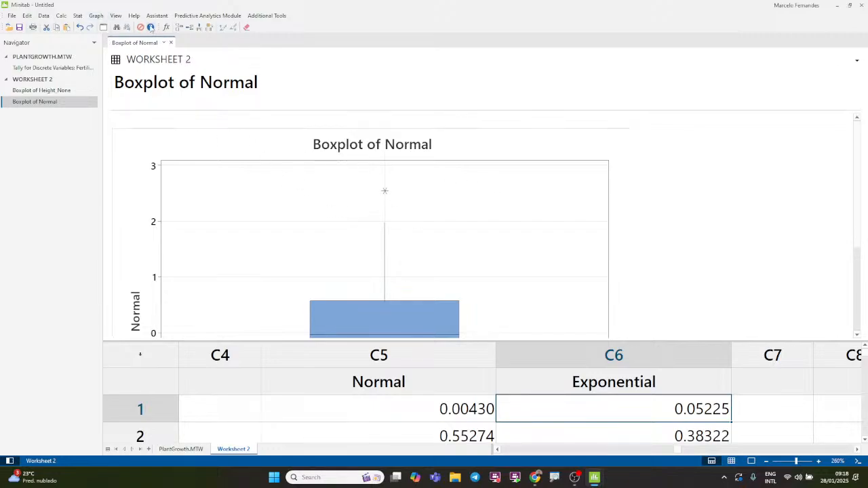
double_click(578, 210)
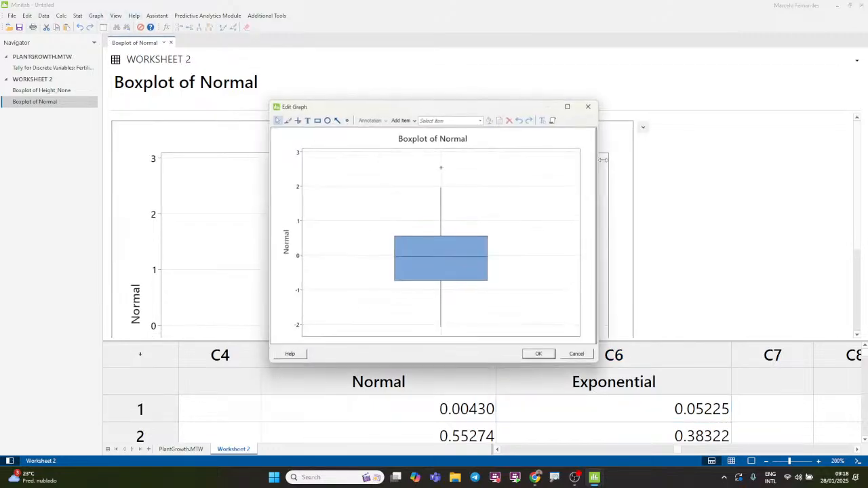
Close the enlarged editor of the Normal boxplot and create a simple one-Y boxplot of the Exponential column.
left_click(569, 106)
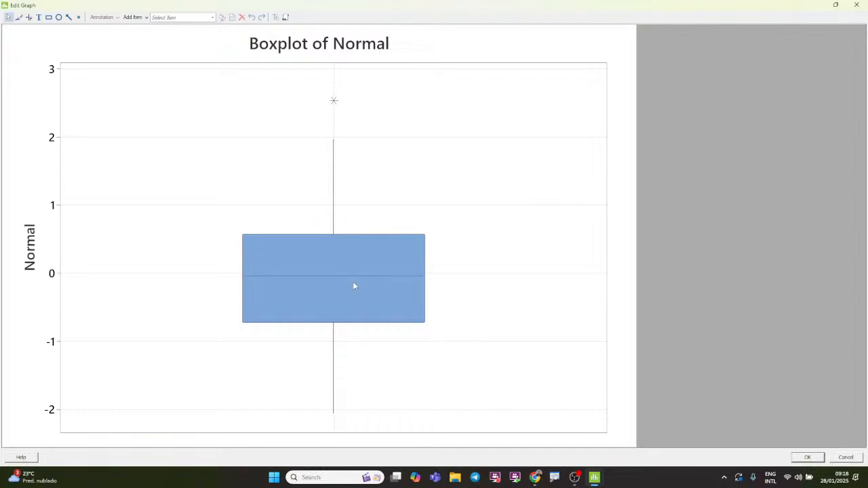
left_click(807, 457)
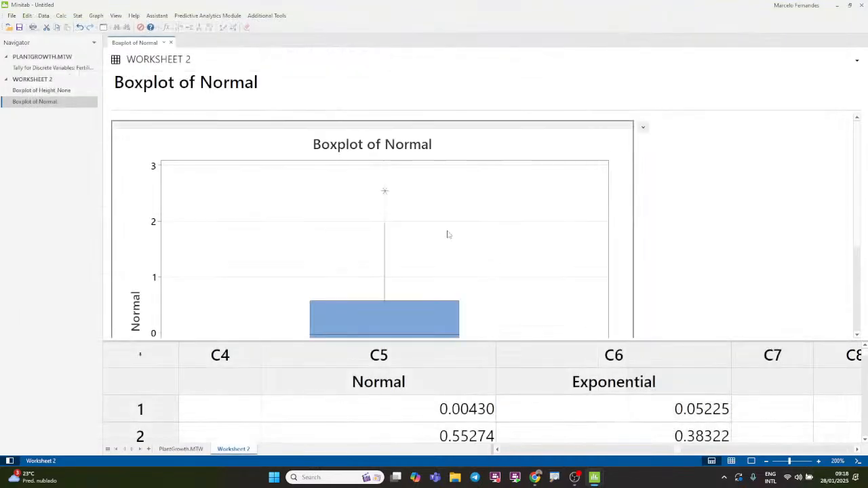
key("ctrl+e")
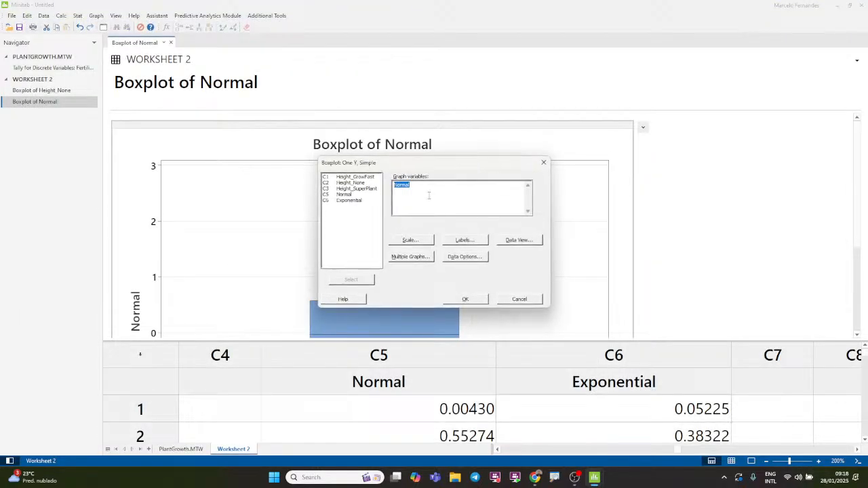
double_click(352, 200)
left_click(464, 300)
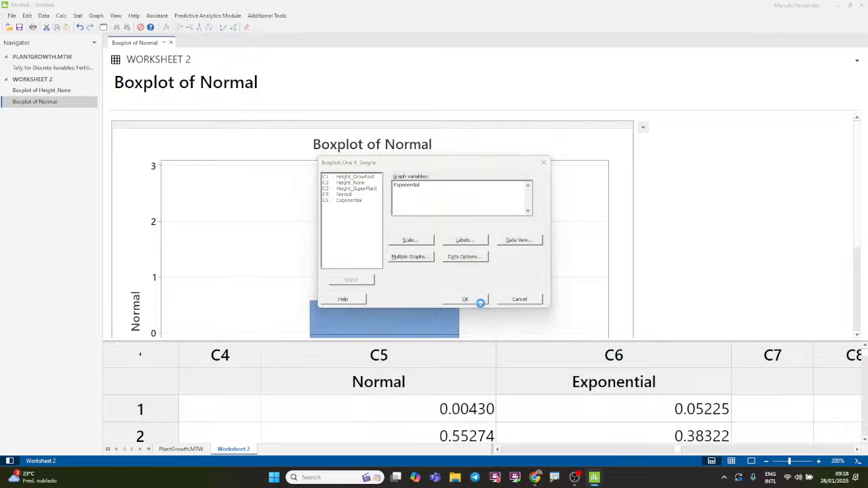
Show the Exponential and Normal boxplots side by side in an output-only view with the Navigator hidden.
right_click(39, 103)
left_click(136, 101)
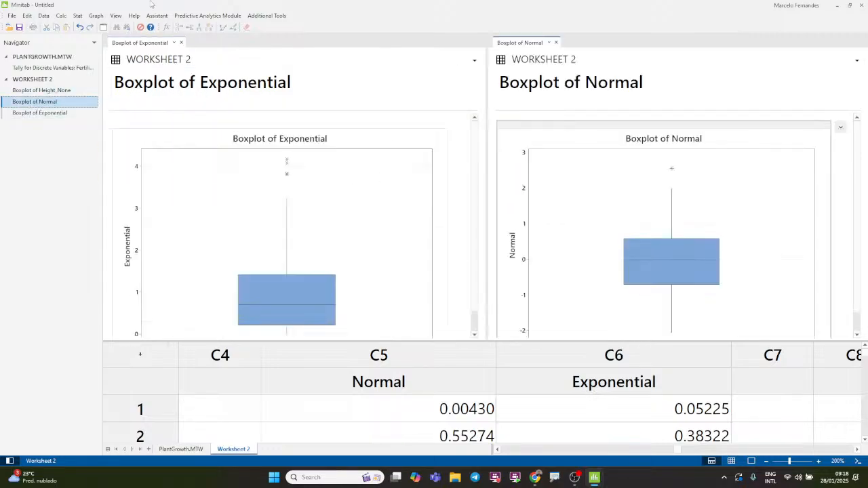
left_click(117, 16)
left_click(133, 26)
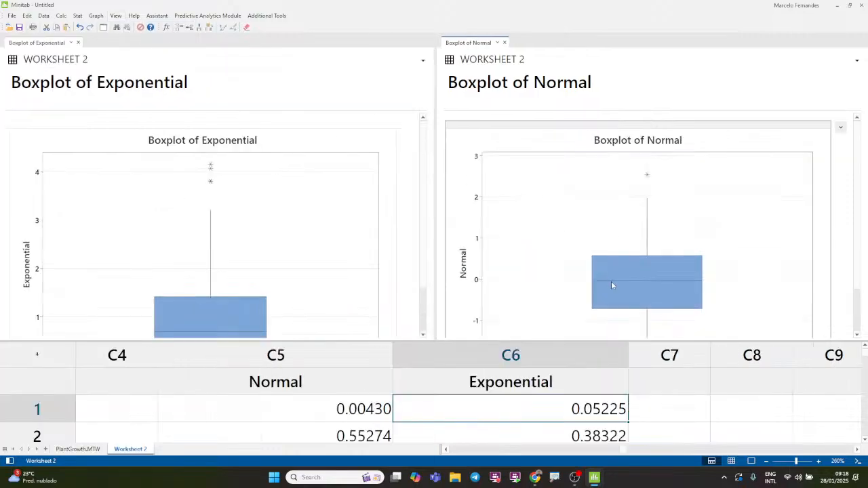
left_click(751, 461)
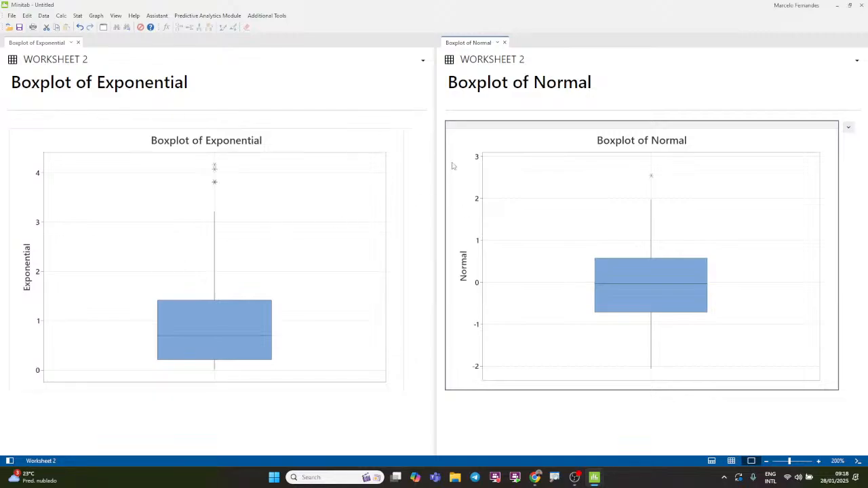
Enlarge the Normal boxplot in the graph editor to examine its symmetry, and close it to compare with the Exponential boxplot.
double_click(727, 230)
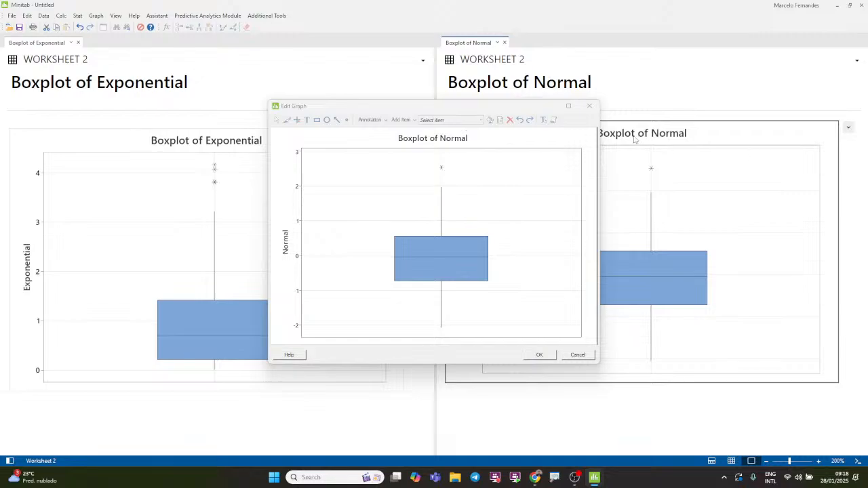
left_click(568, 106)
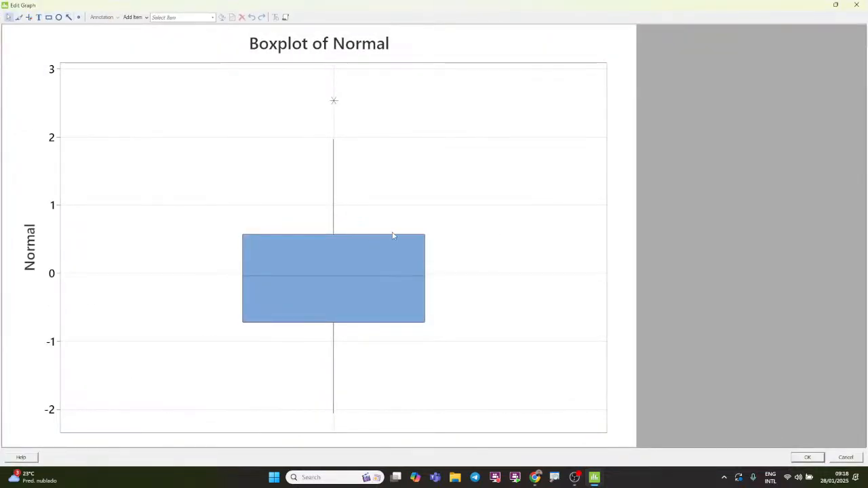
key("Escape")
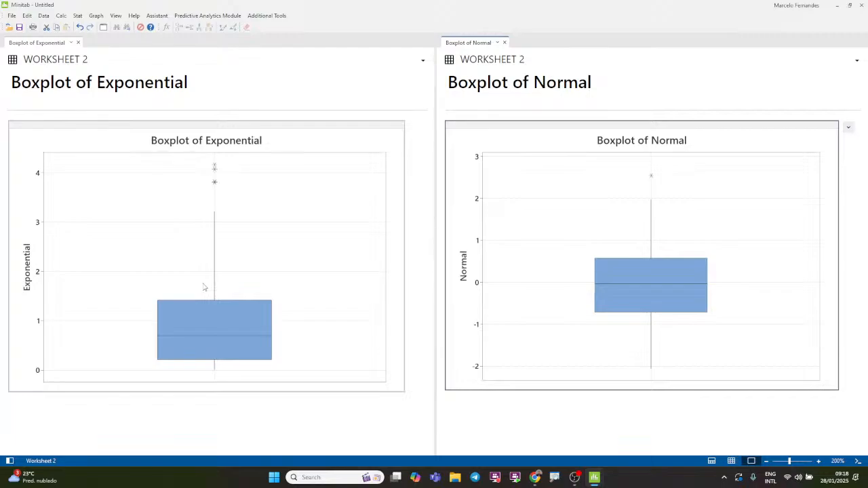
key("alt+Tab")
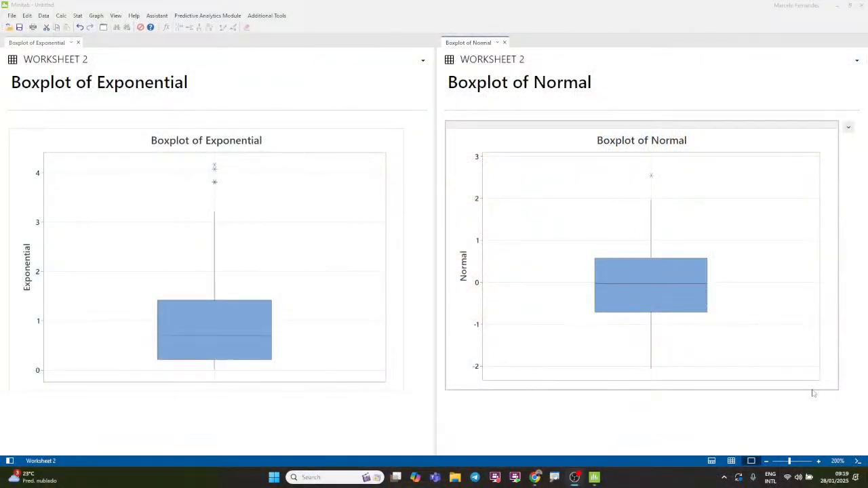
From the PlantGrowth worksheet, create a One Y, With Groups boxplot of Height with Fertilizer as the grouping variable.
left_click(731, 461)
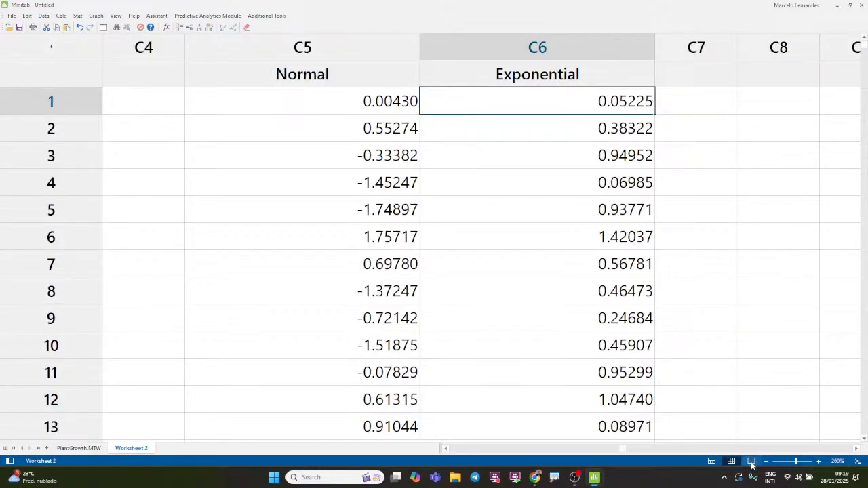
left_click(97, 450)
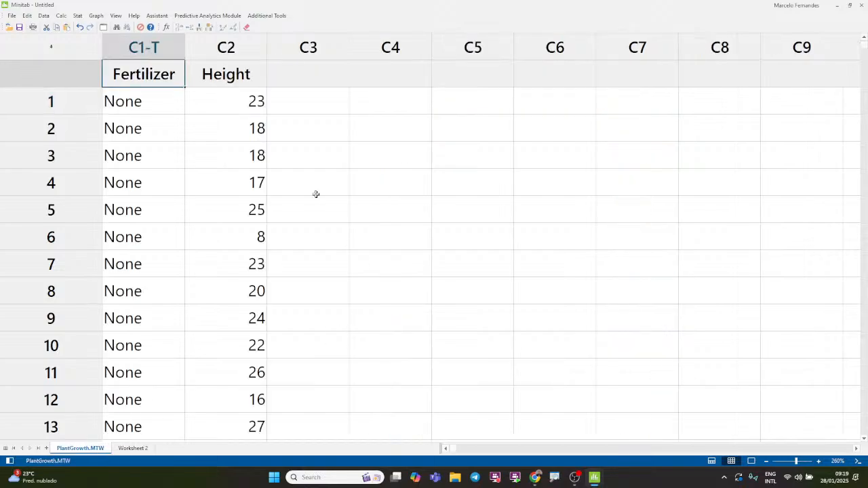
left_click(79, 15)
mouse_move(96, 16)
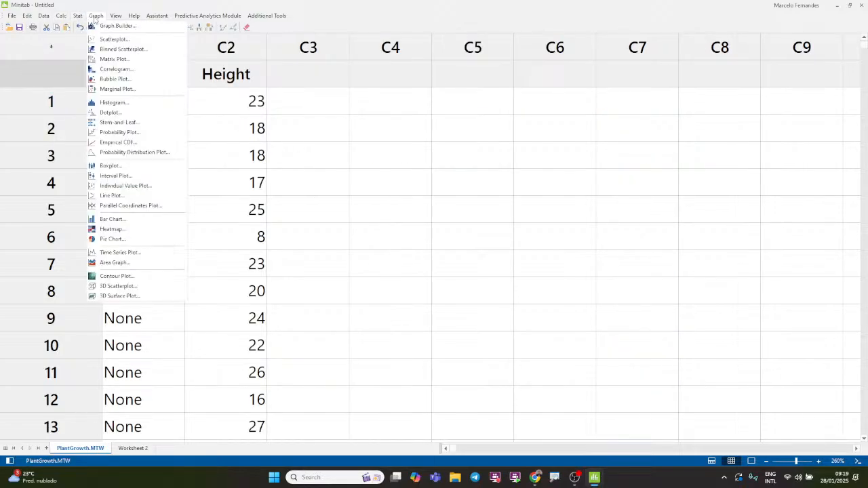
left_click(143, 166)
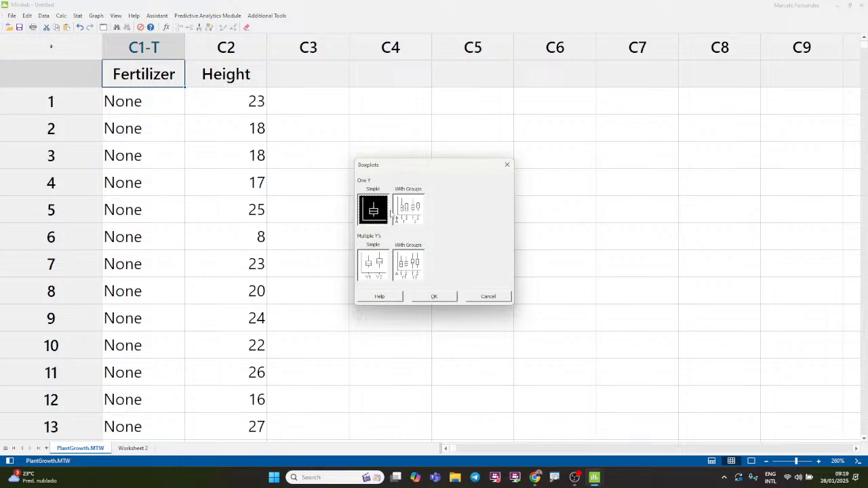
left_click(414, 213)
double_click(414, 213)
double_click(370, 182)
left_click(426, 228)
double_click(364, 177)
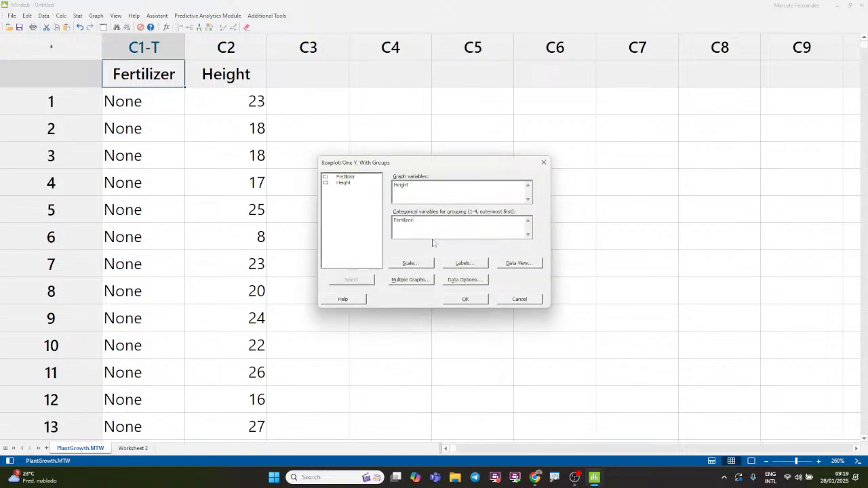
left_click(466, 299)
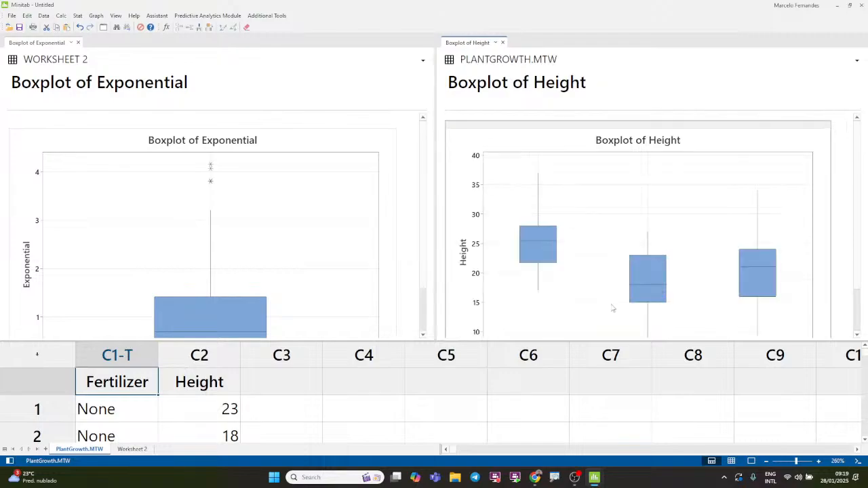
Open the Height boxplot in the enlarged graph editor and compare the medians of the GrowFast, None and SuperPlant groups.
double_click(649, 201)
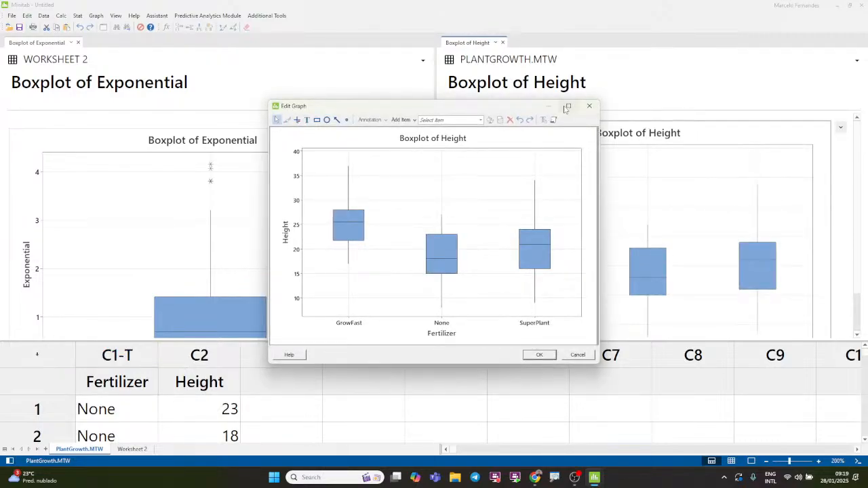
left_click(568, 106)
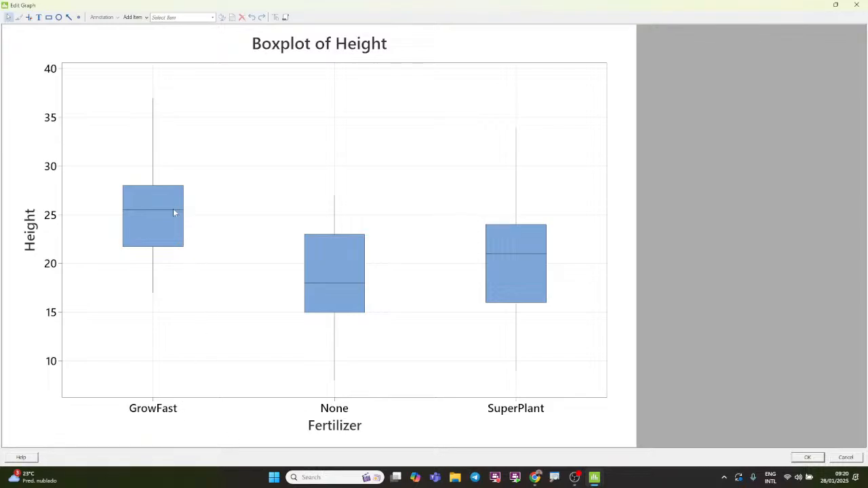
mouse_move(155, 213)
mouse_move(333, 286)
mouse_move(498, 254)
Give the interquartile range boxes of the Height boxplot custom borders with a thicker line size.
double_click(335, 234)
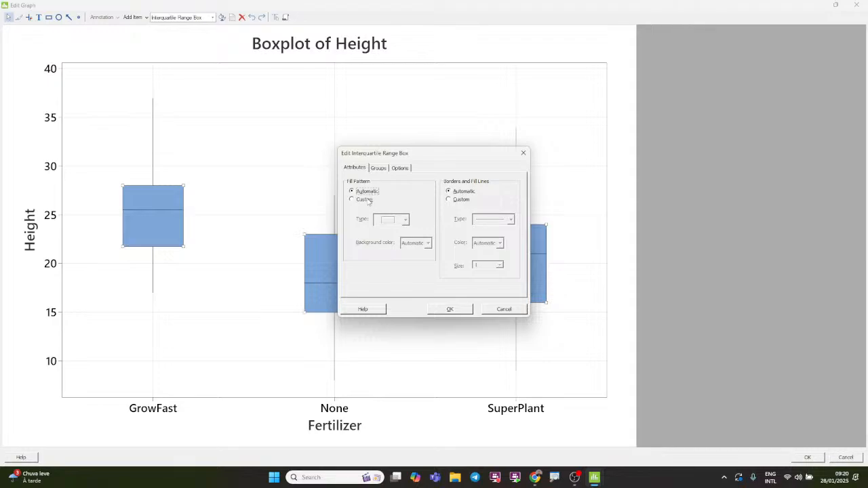
left_click(462, 199)
left_click(500, 266)
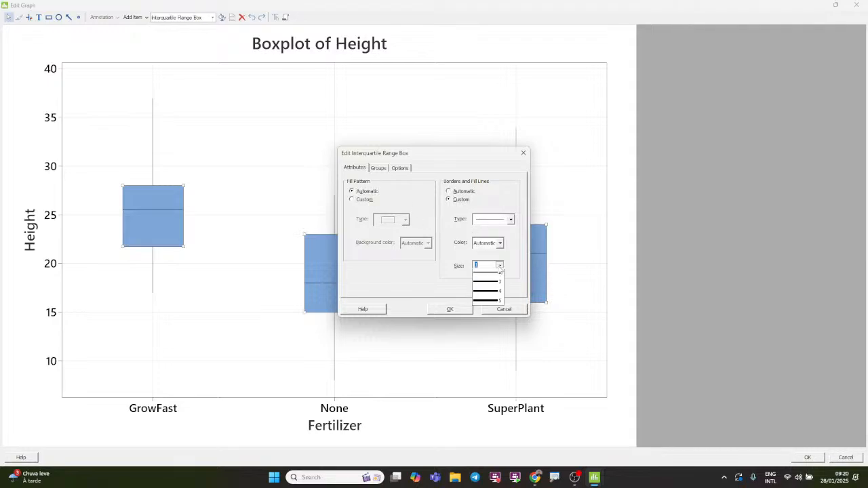
left_click(488, 310)
left_click(450, 310)
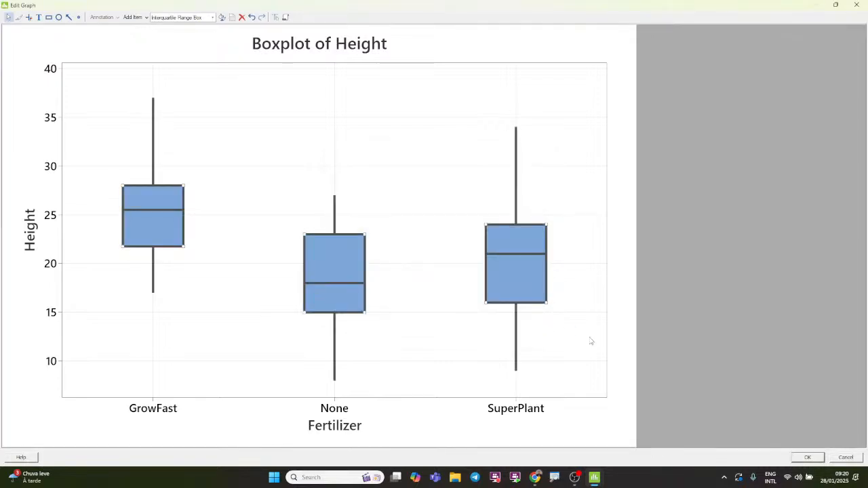
left_click(594, 341)
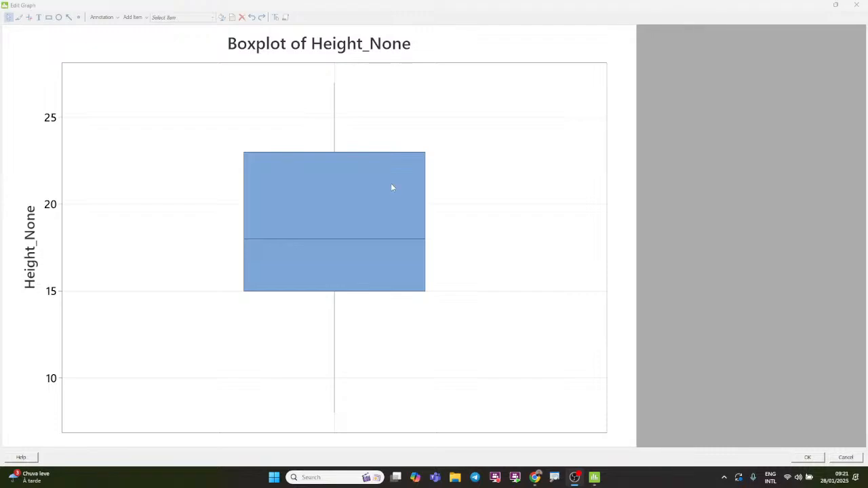
Close the Height_None boxplot editor and select the Height_None column in the data-only view of Worksheet 2.
left_click(805, 458)
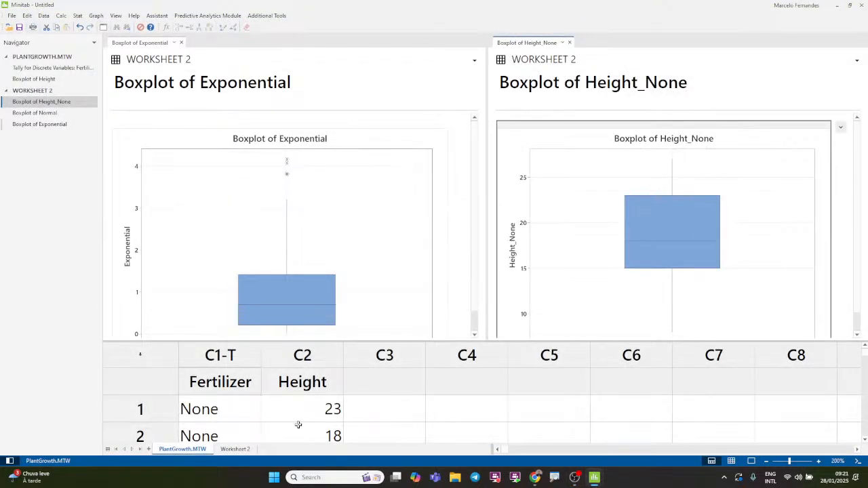
left_click(235, 449)
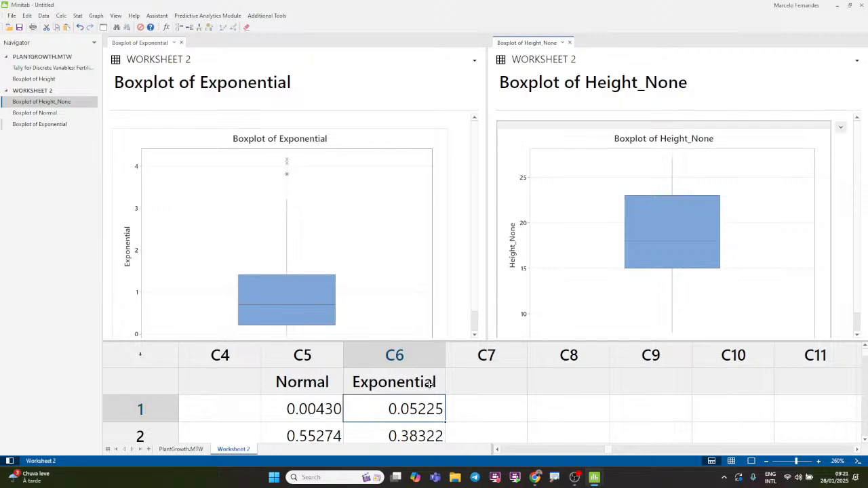
left_click(731, 461)
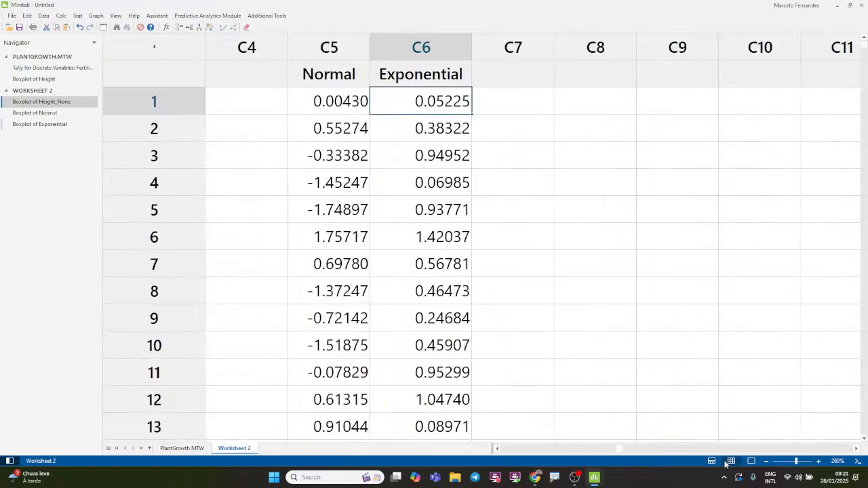
left_click(393, 283)
key("Left")
key("Left")
key("Left")
key("Left")
key("Left")
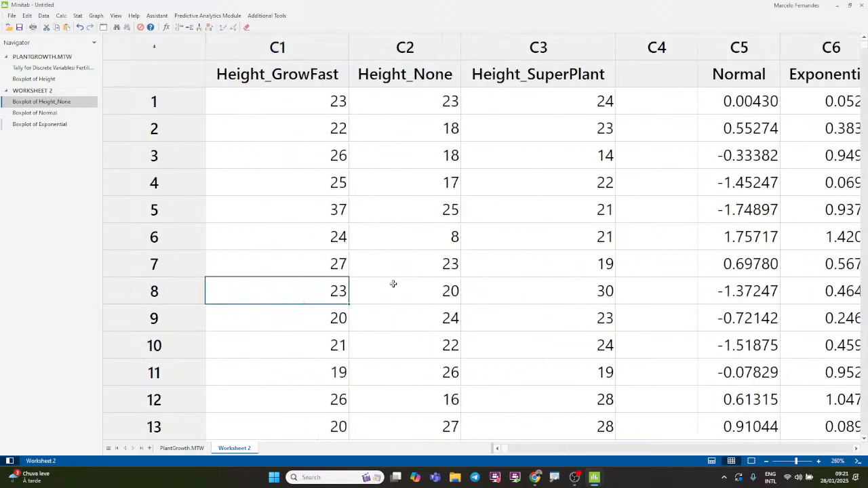
left_click(410, 47)
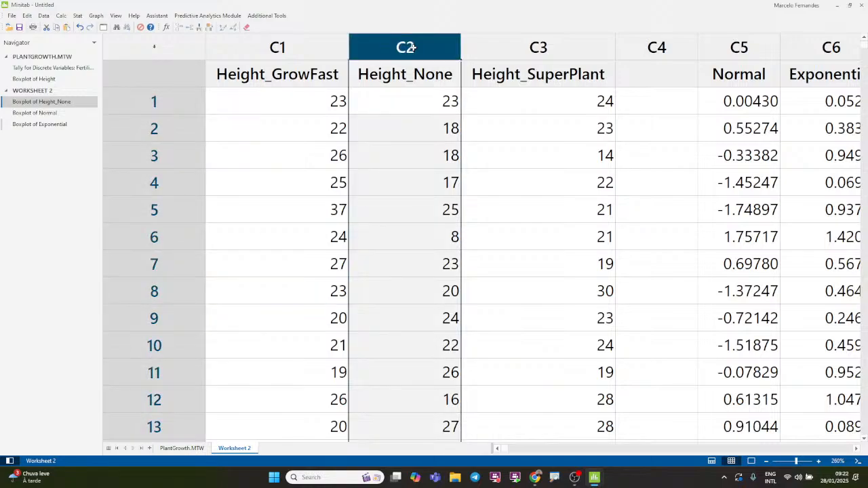
Switch to Excel and create a blank workbook.
left_click(311, 477)
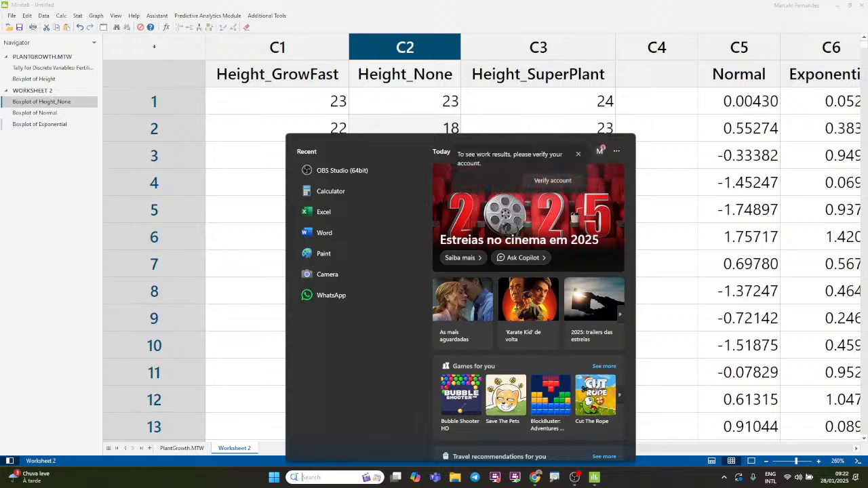
left_click(346, 213)
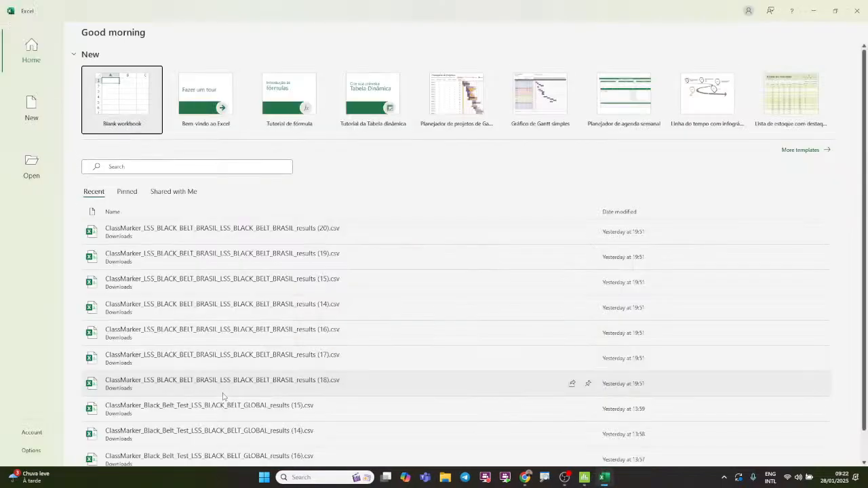
left_click(134, 102)
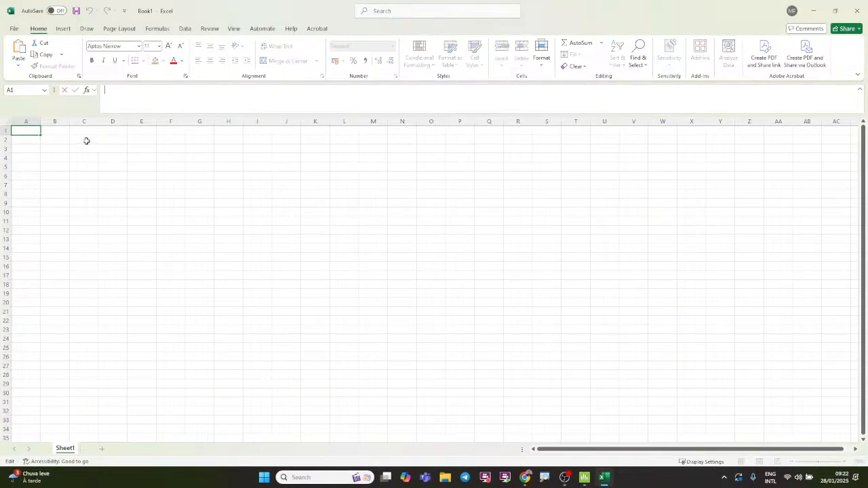
Try to insert the Height_None column values into cell A1 of the blank workbook.
type("18 12 13")
key("Return")
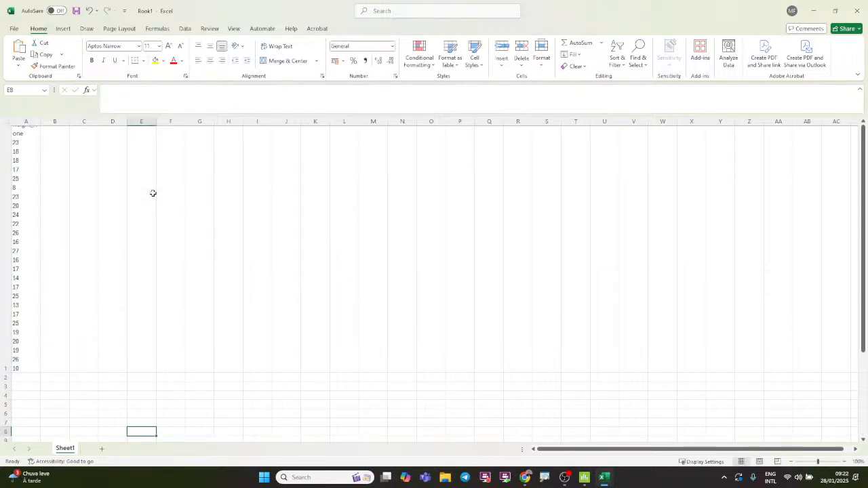
key("ctrl+z")
Switch to Minitab and copy only the 50 filled Height_None values, rows 1 to 50 of Worksheet 2.
key("alt+Tab")
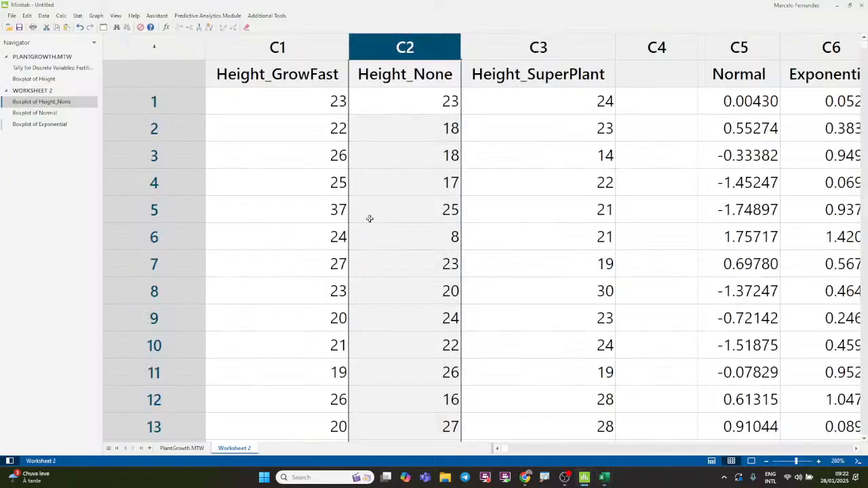
left_click(415, 108)
key("shift+Down")
key("shift+Down")
key("shift+Down")
key("shift+Down")
key("shift+Down")
key("shift+Down")
key("shift+Down")
key("shift+Down")
key("shift+Down")
key("shift+Down")
key("shift+Down")
key("shift+Down")
key("shift+Down")
key("shift+Down")
key("shift+Down")
key("shift+Down")
key("shift+Down")
key("shift+Down")
key("shift+Down")
key("shift+Down")
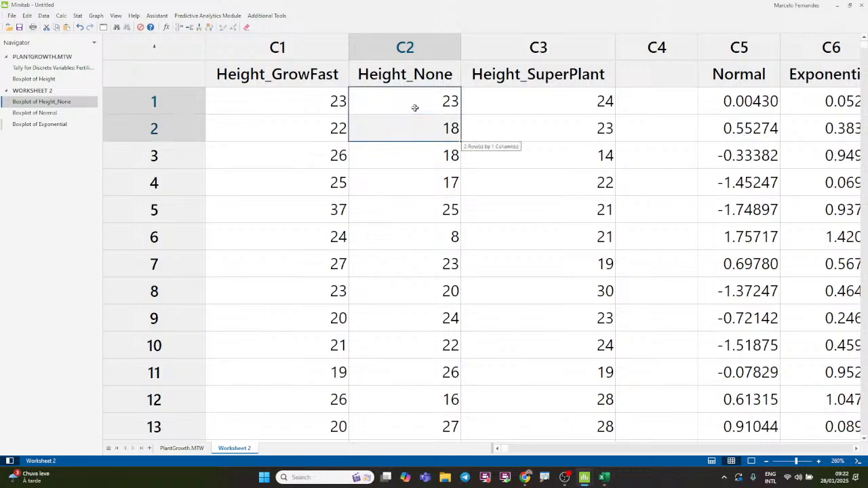
key("shift+Down")
key("shift+Down")
key("shift+Down")
key("shift+Down")
key("shift+Down")
key("shift+Down")
key("shift+Down")
key("shift+Down")
key("shift+Down")
key("shift+Down")
key("shift+Down")
key("shift+Down")
key("shift+Down")
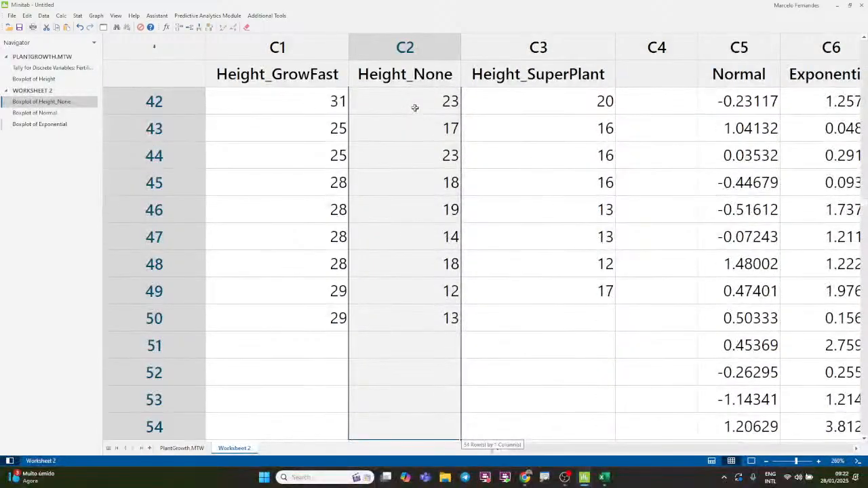
key("shift+Up")
key("shift+Up")
key("shift+Up")
key("shift+Up")
key("shift+Up")
key("shift+Up")
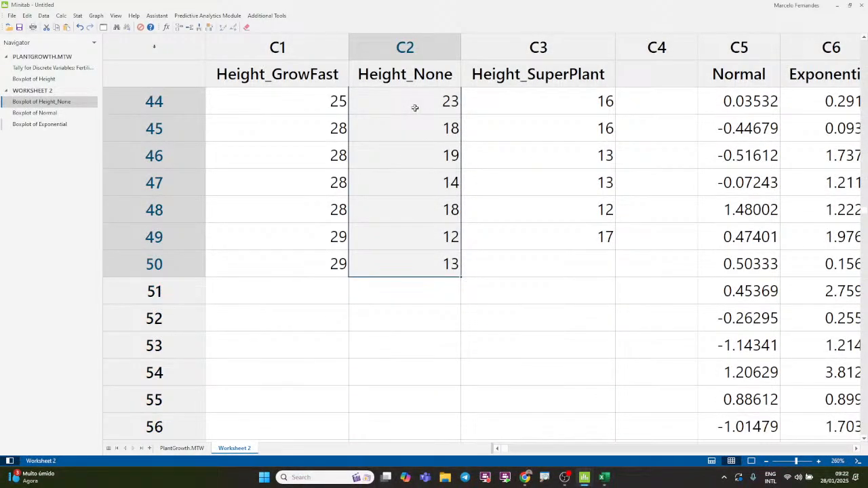
key("ctrl+c")
Switch to Excel and paste the copied Height_None values into column A, starting at cell A1.
key("alt+Tab")
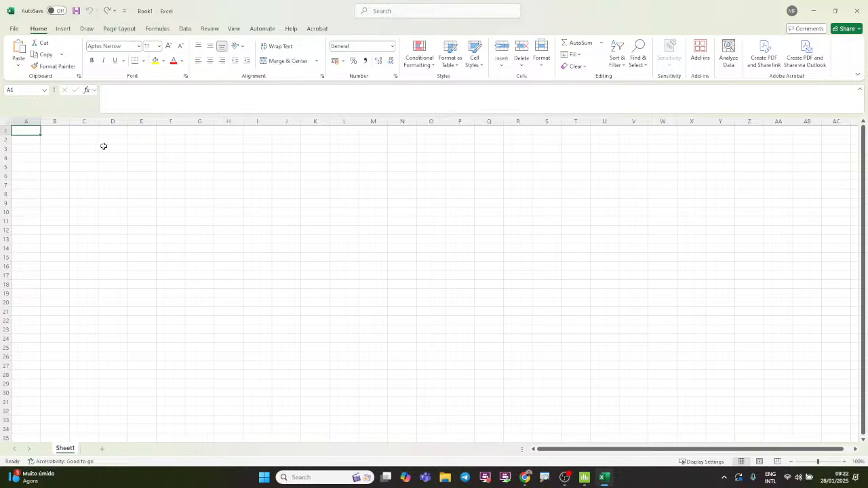
key("ctrl+v")
scroll(63, 208, "up", 7)
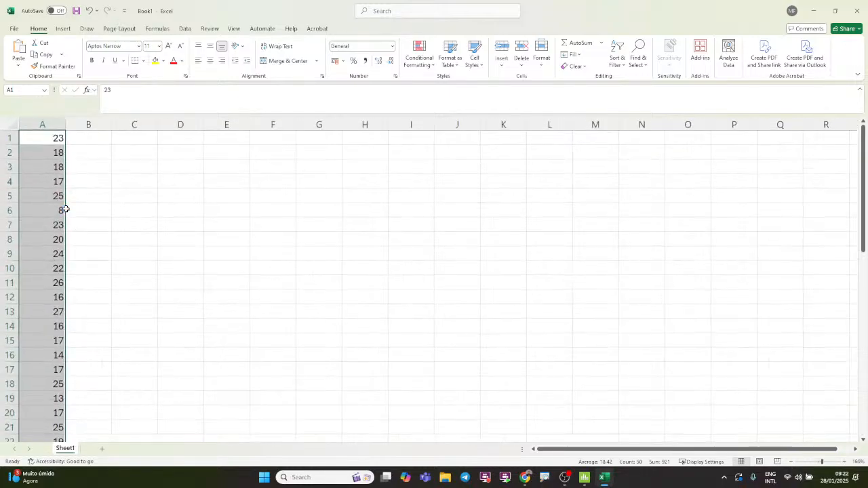
scroll(74, 210, "up", 3)
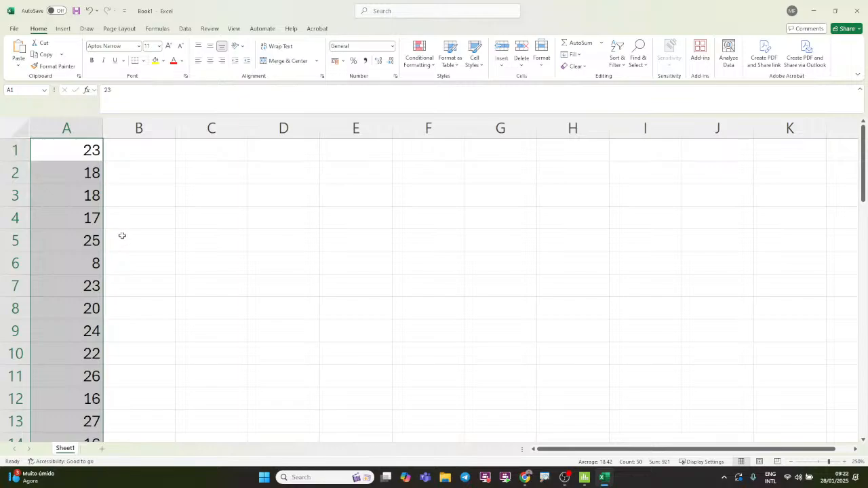
Switch to Minitab, show only the output, close the Exponential boxplot and open the Height_None boxplot for editing in a maximized window.
key("alt+Tab")
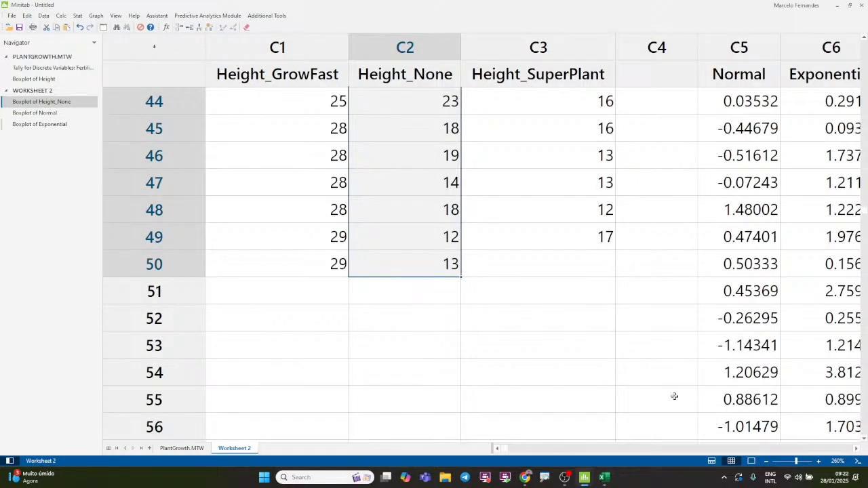
left_click(751, 461)
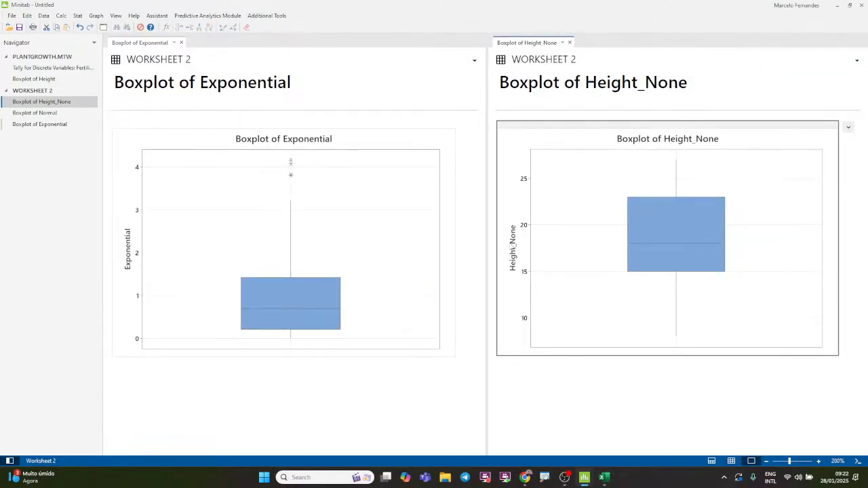
left_click(181, 42)
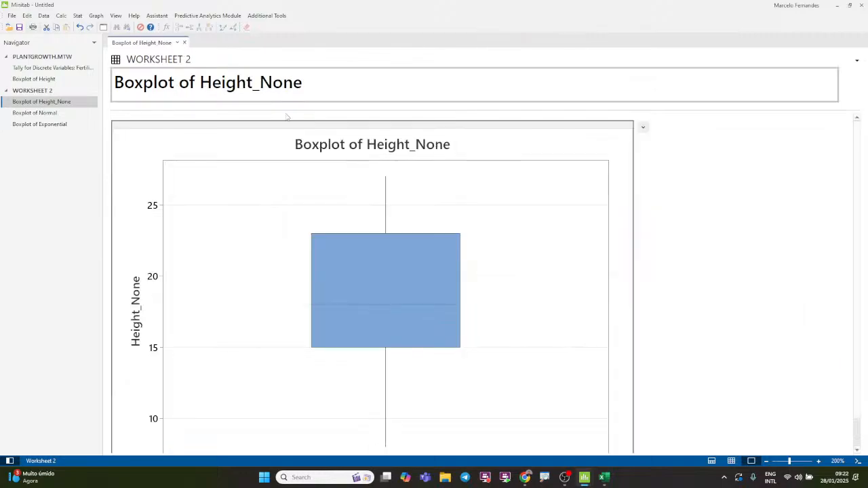
double_click(535, 210)
left_click(569, 106)
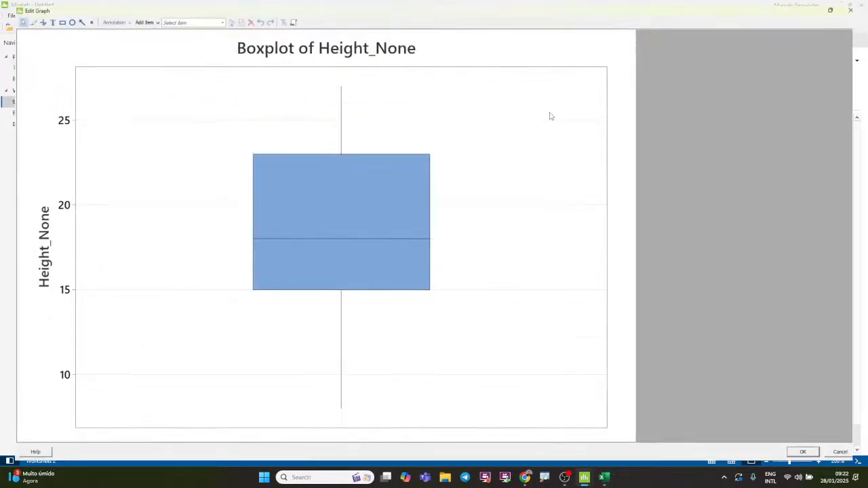
Give the interquartile range box of the Height_None boxplot custom borders with a thicker line size.
double_click(369, 242)
left_click(463, 199)
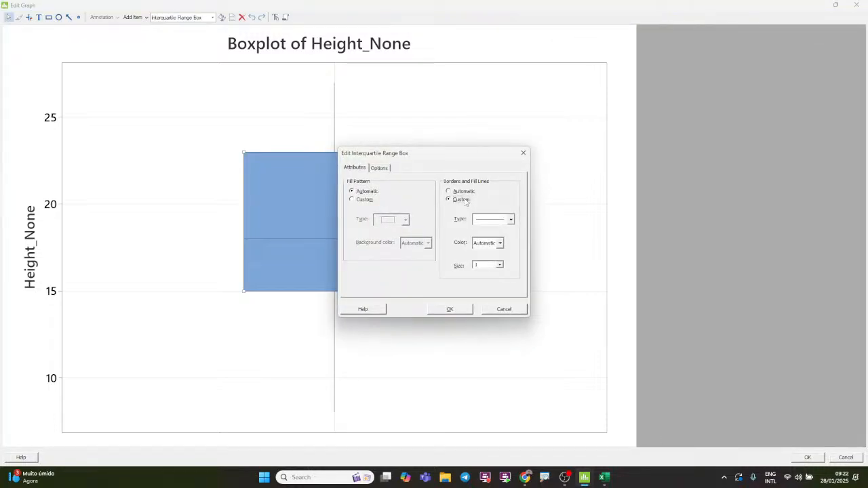
left_click(497, 265)
left_click(492, 302)
left_click(450, 309)
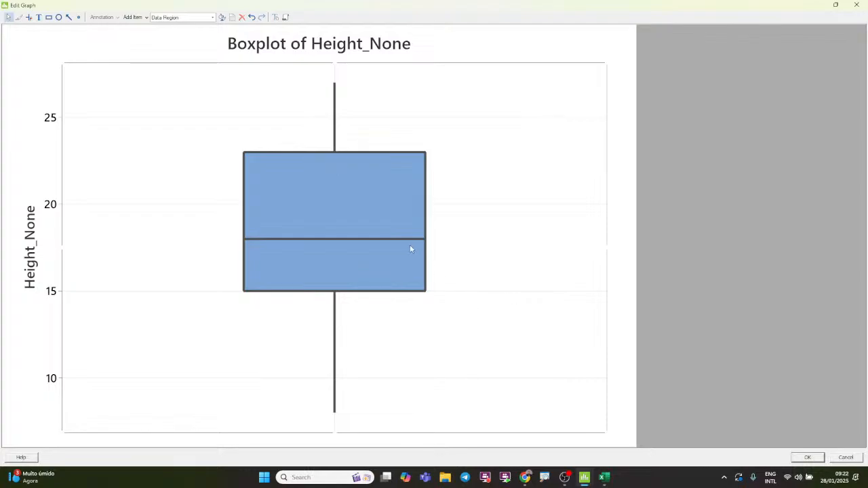
left_click(407, 241)
mouse_move(405, 242)
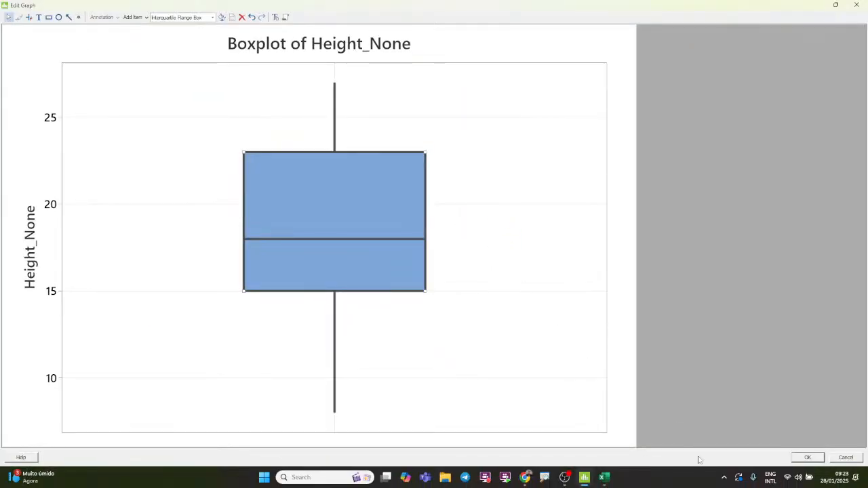
Switch to the Excel workbook and enter the label Median in cell C2.
left_click(604, 479)
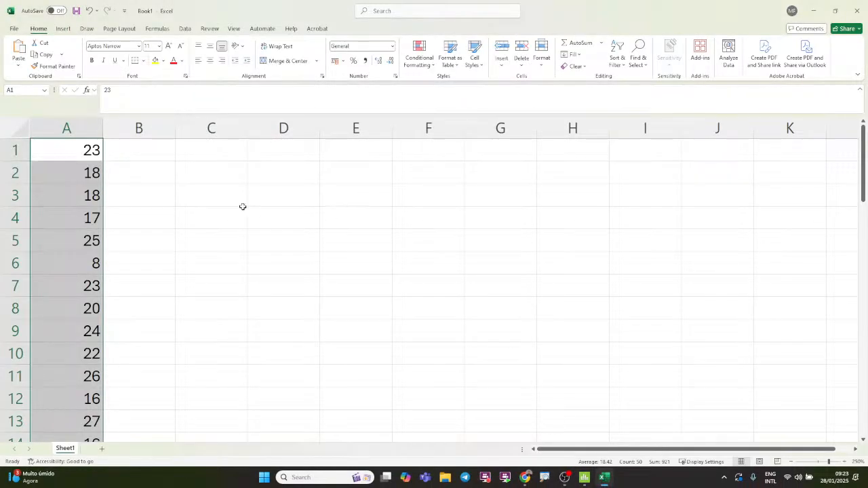
left_click(226, 165)
type("MEdian")
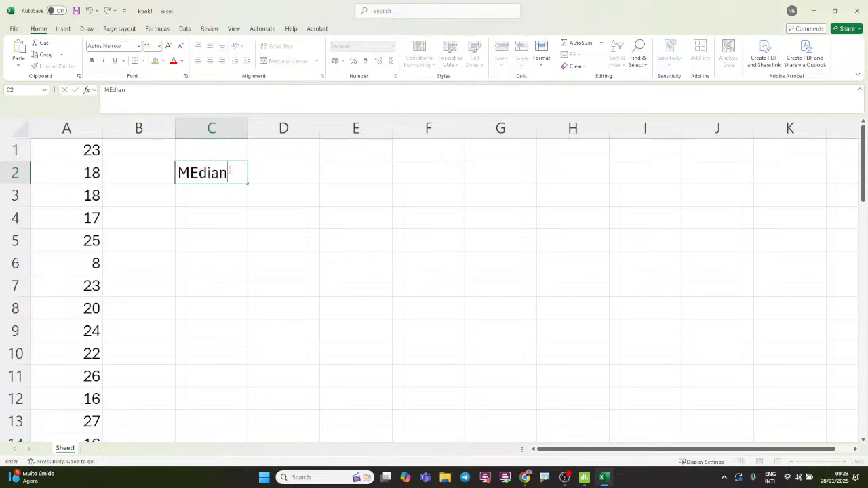
key("Tab")
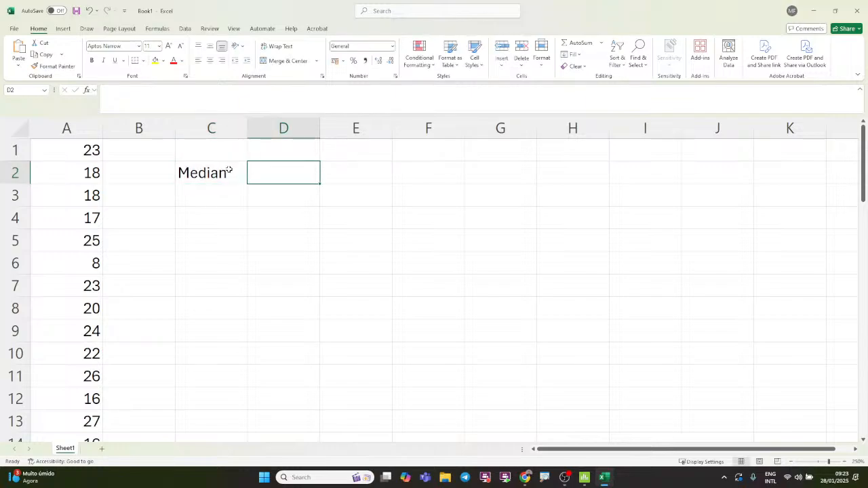
Calculate the median of A1:A50 in cell D2 with the MEDIAN function.
type("=m")
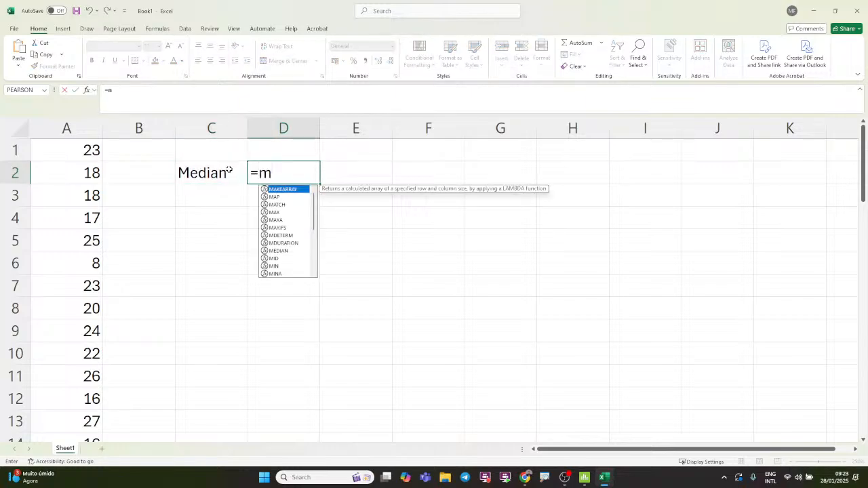
type("edian")
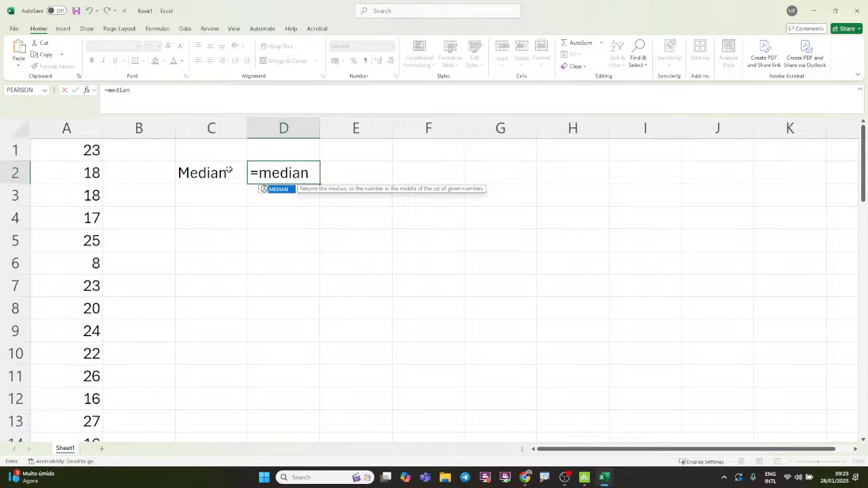
type("(")
key("Up")
key("Left")
key("Left")
key("Left")
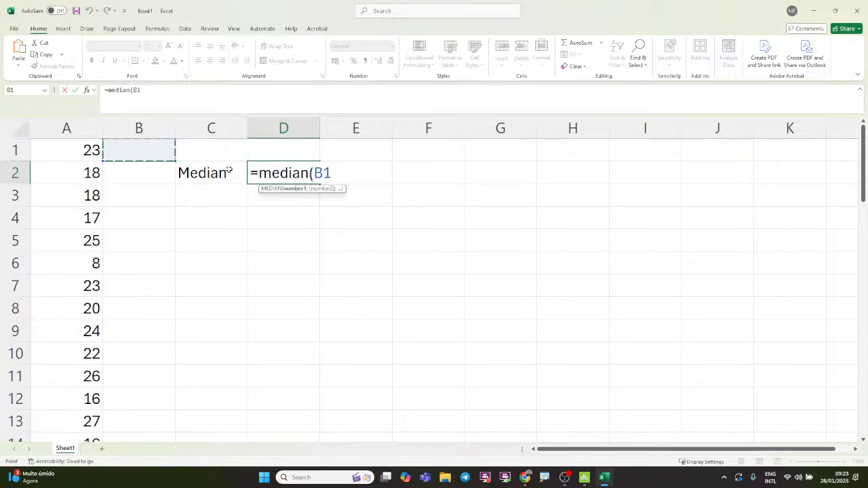
key("ctrl+shift+Down")
key("Return")
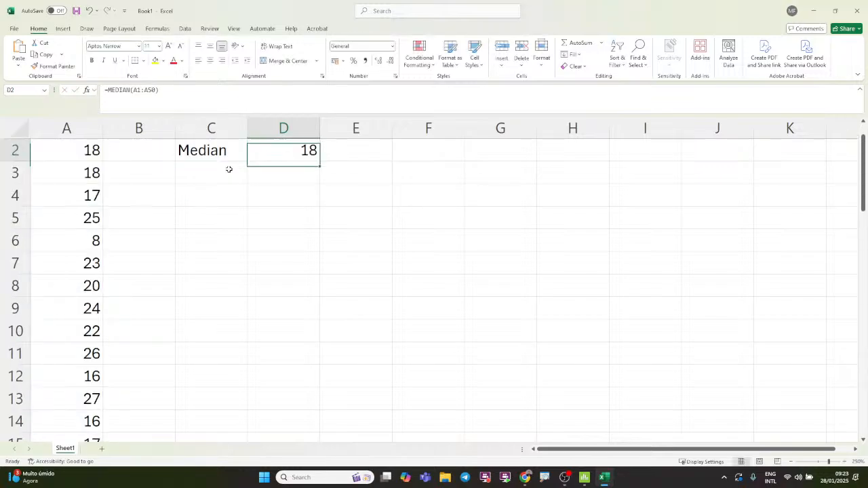
key("Up")
key("Up")
key("Down")
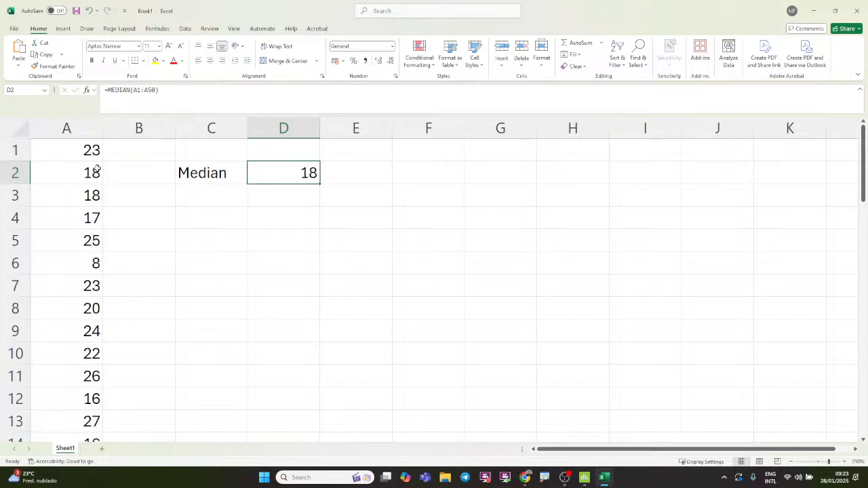
Sort the values in column A from smallest to largest.
left_click(81, 151)
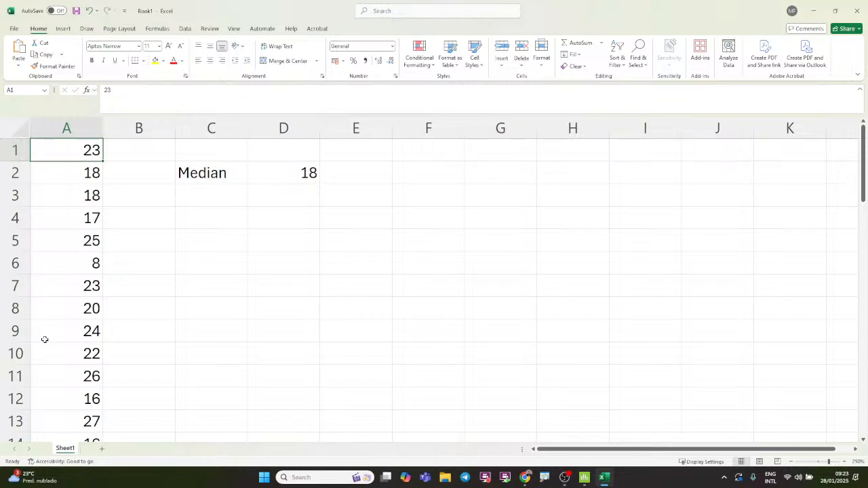
left_click(617, 51)
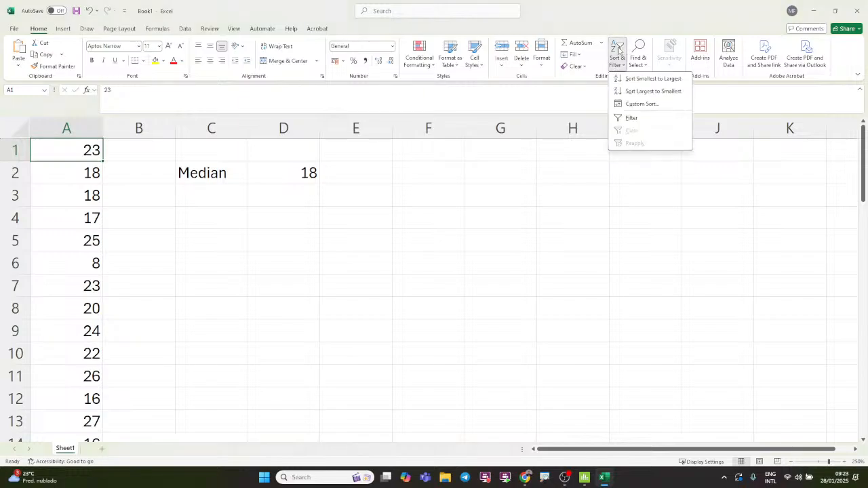
left_click(654, 79)
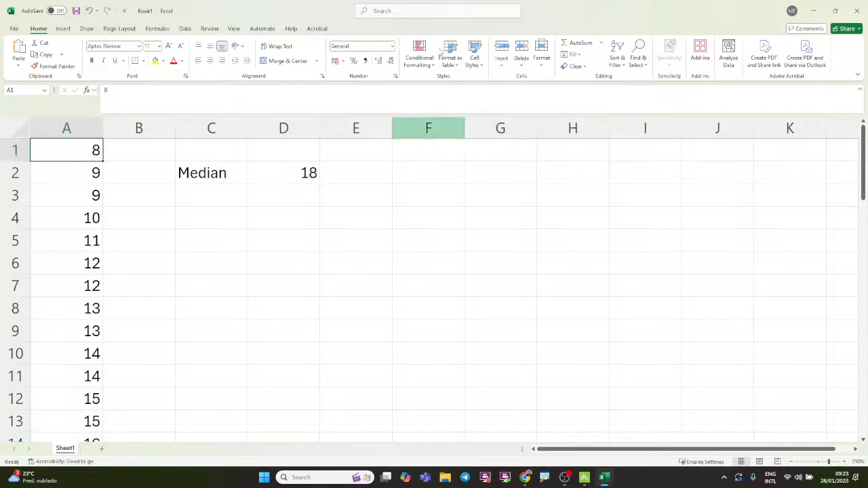
Insert an empty column before the sorted values in column A.
left_click(95, 131)
right_click(95, 132)
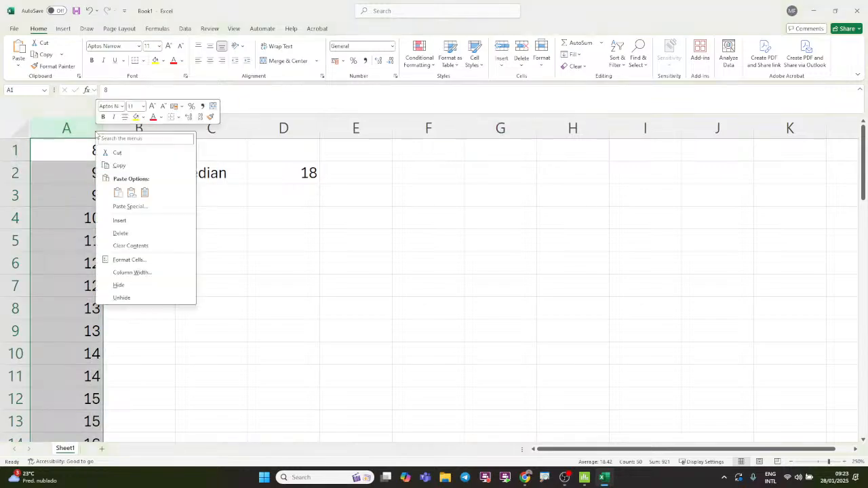
left_click(154, 221)
Enter 1 and 2 in A1 and A2 and fill the series down column A to number all 50 values.
left_click(86, 158)
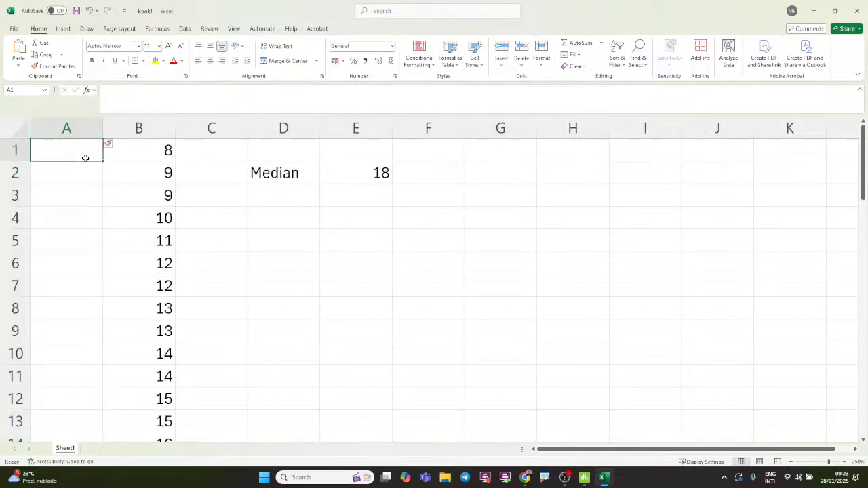
type("1")
key("Return")
type("2")
key("Return")
left_click(85, 158)
key("shift+Down")
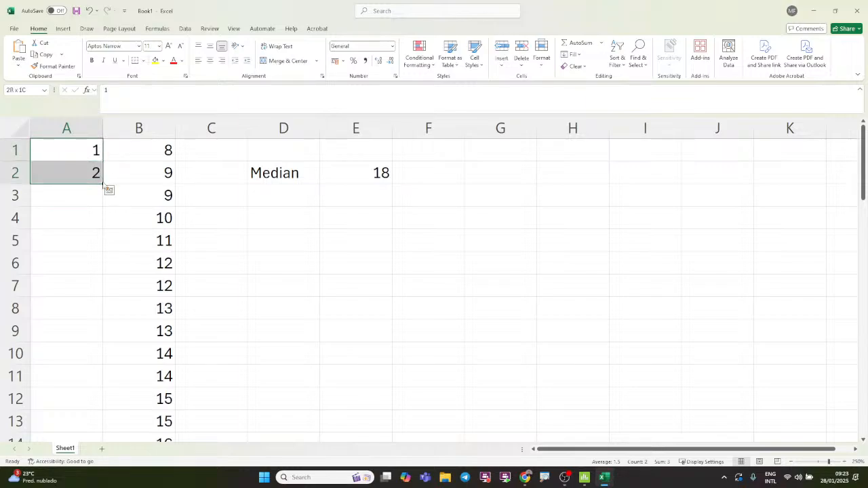
left_click(100, 187)
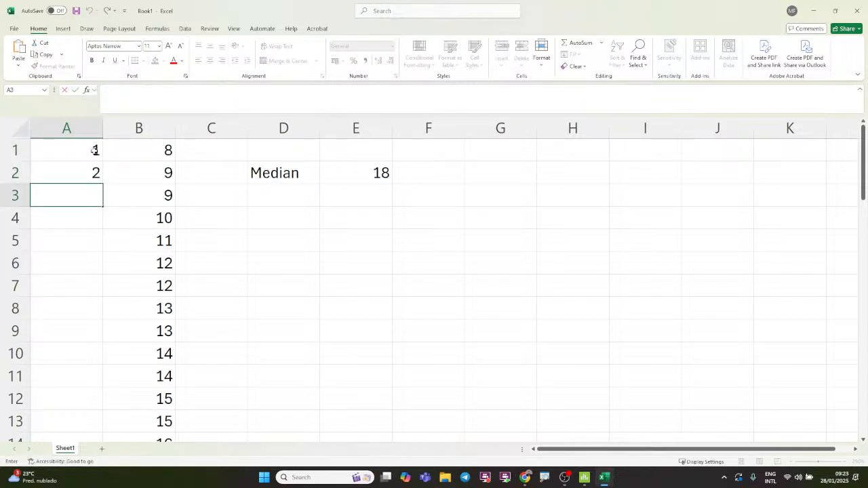
left_click_drag(95, 151, 95, 171)
double_click(103, 184)
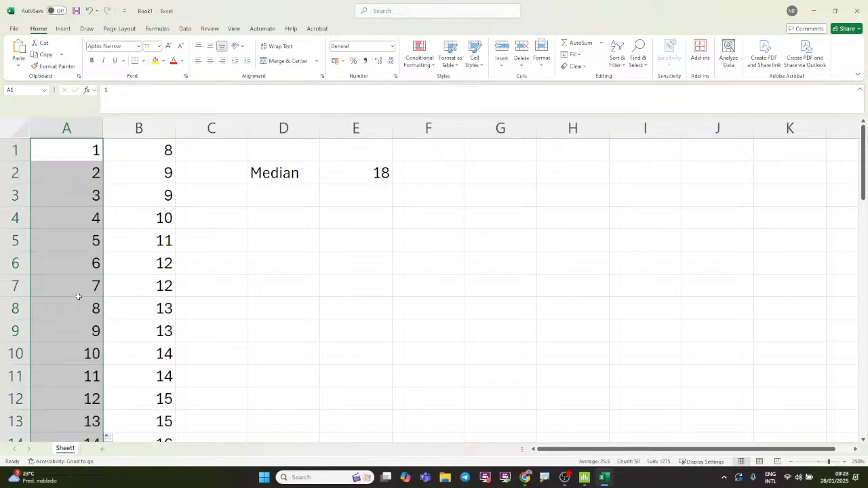
scroll(81, 291, "down", 20)
scroll(102, 323, "up", 20)
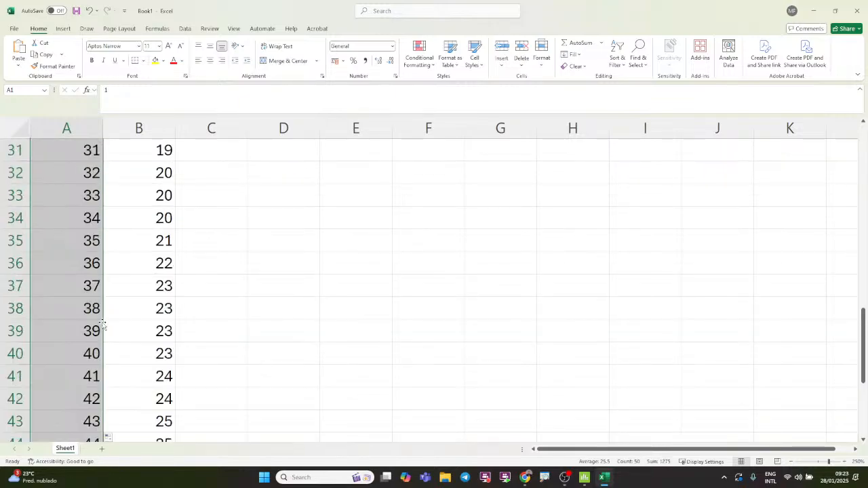
Insert a header row above the numbered values and title column A Position and column B Data.
right_click(12, 151)
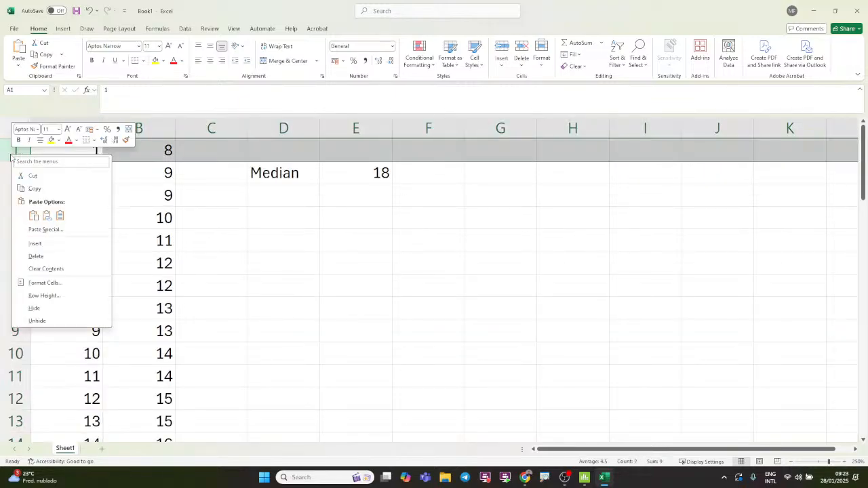
left_click(42, 244)
left_click(132, 148)
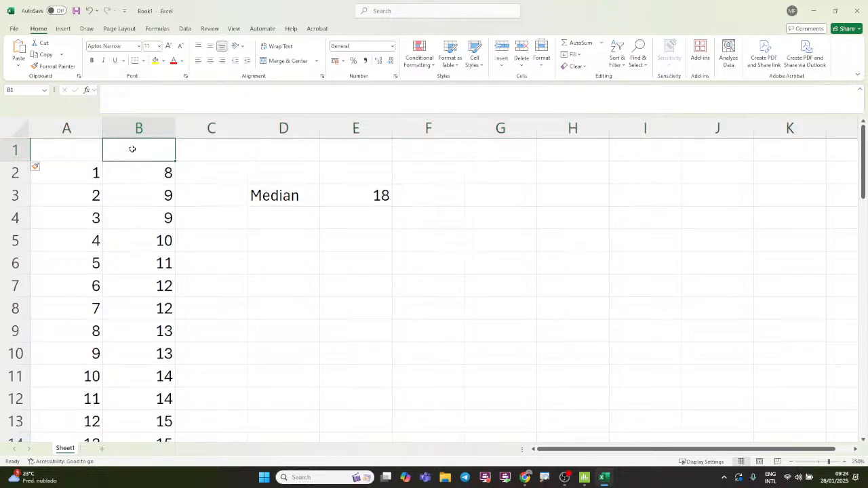
type("Data")
key("Left")
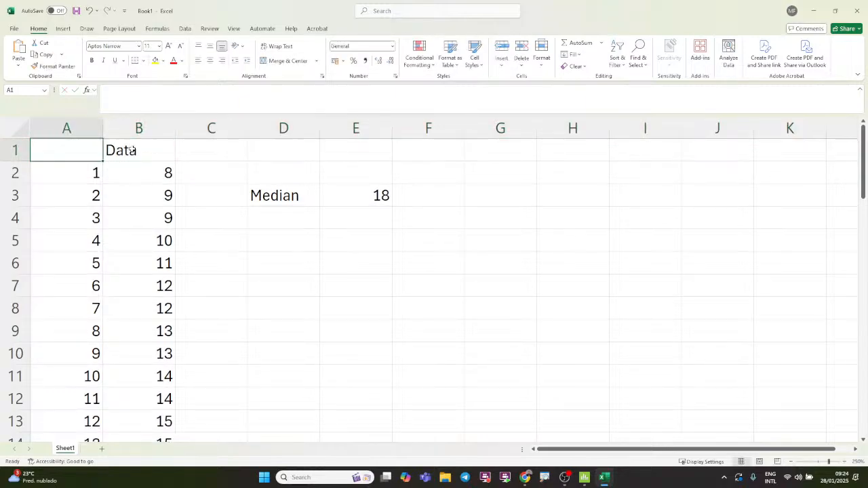
type("Position")
key("Return")
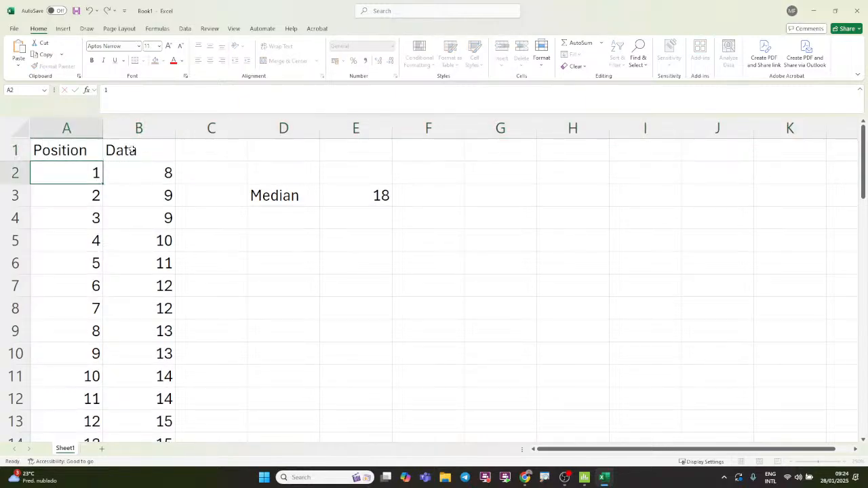
Make the Position and Data headers bold and centre the contents of columns A and B.
key("Up")
key("shift+Right")
key("ctrl+b")
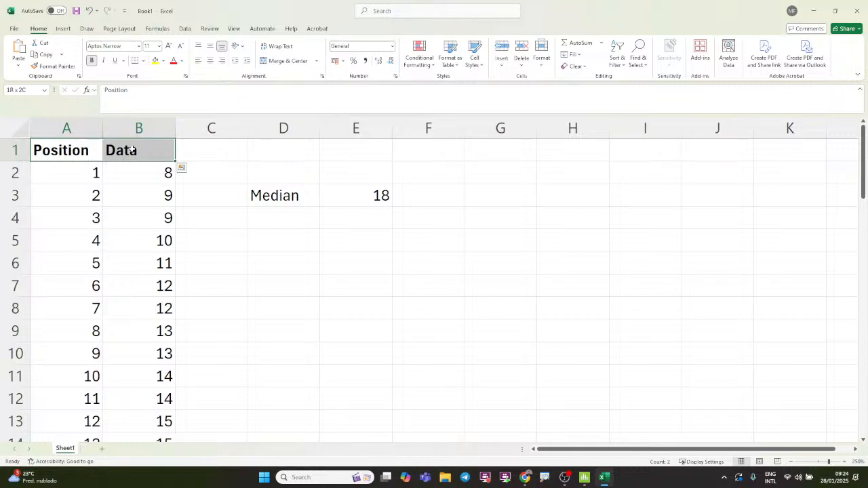
left_click_drag(83, 128, 136, 128)
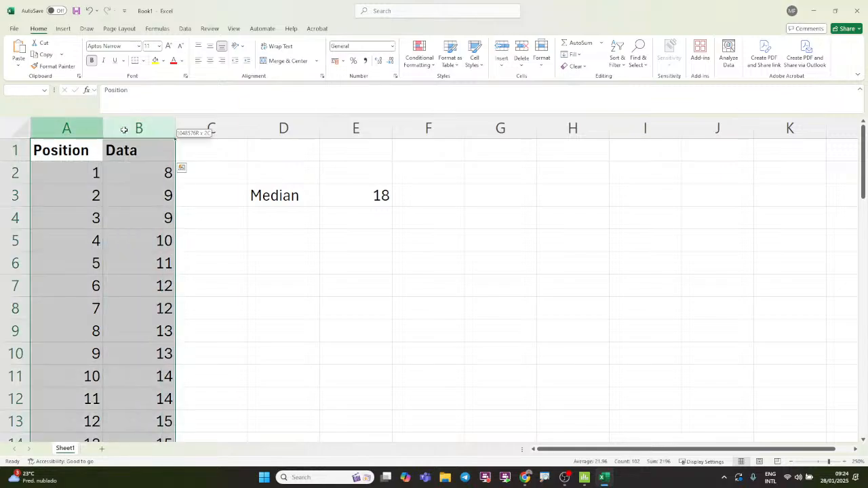
left_click(210, 62)
left_click(166, 244)
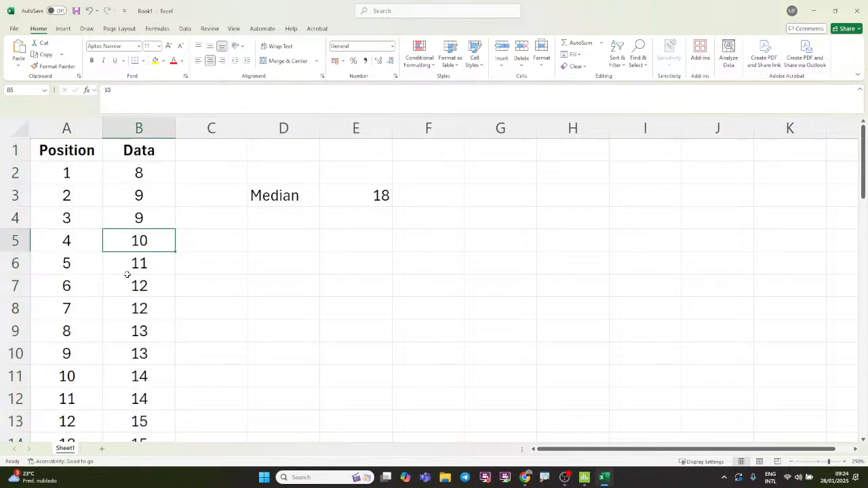
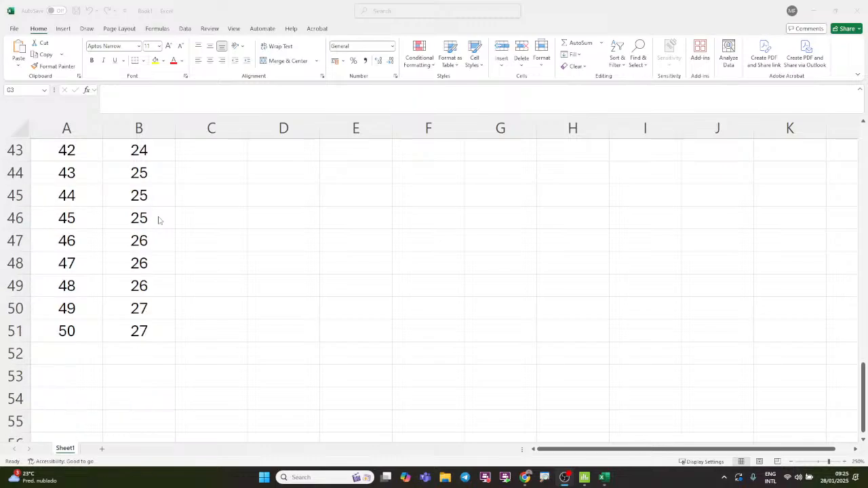
Check the last numbered position and examine the middle positions 25 and 26 with their data values.
left_click(75, 329)
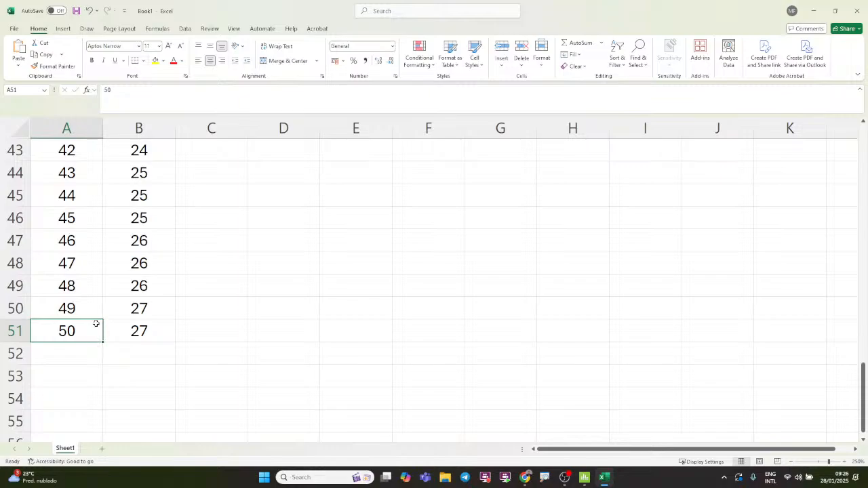
scroll(97, 324, "up", 7)
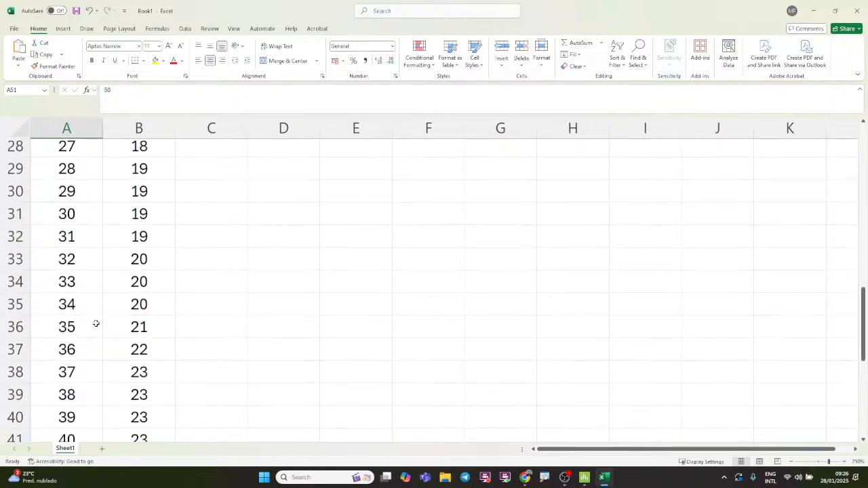
scroll(95, 324, "up", 1)
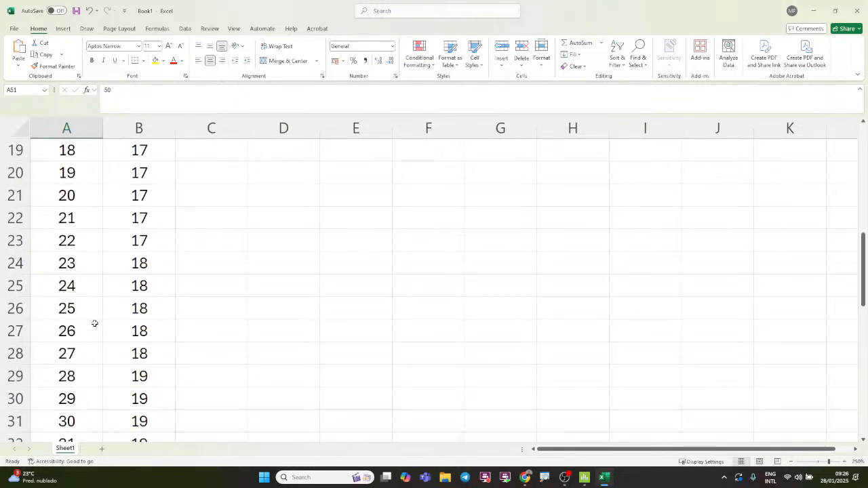
left_click(86, 306)
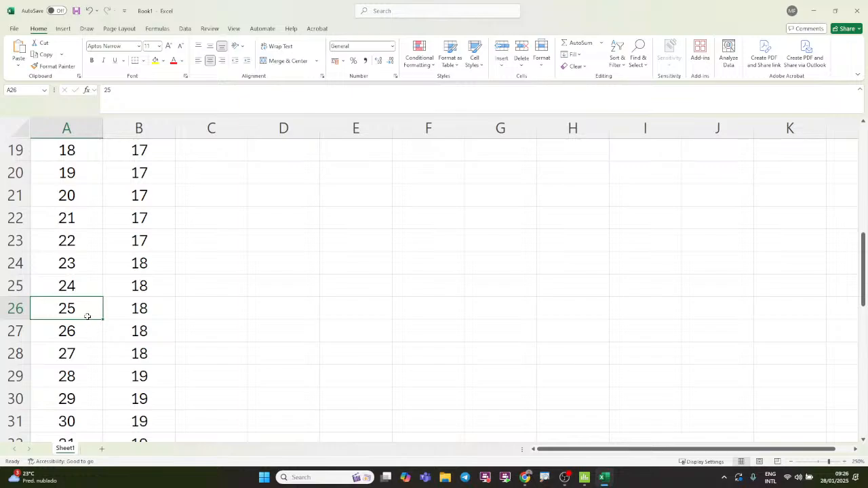
scroll(232, 318, "up", 5)
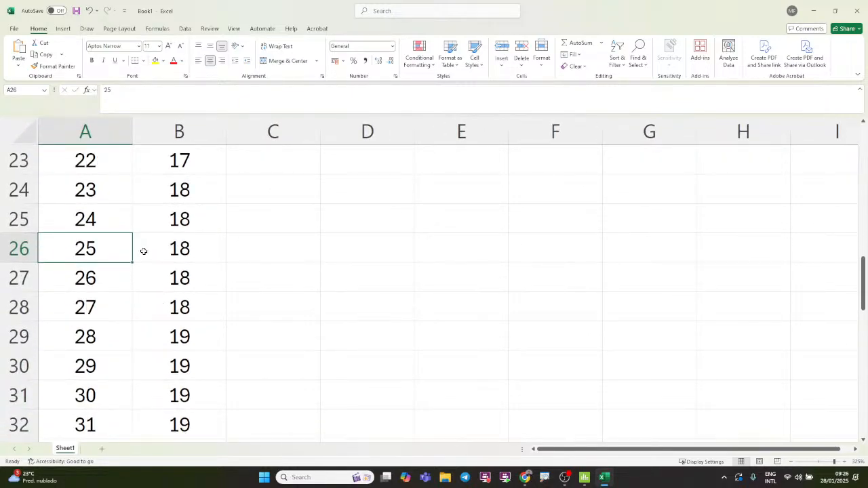
left_click(153, 271, "shift")
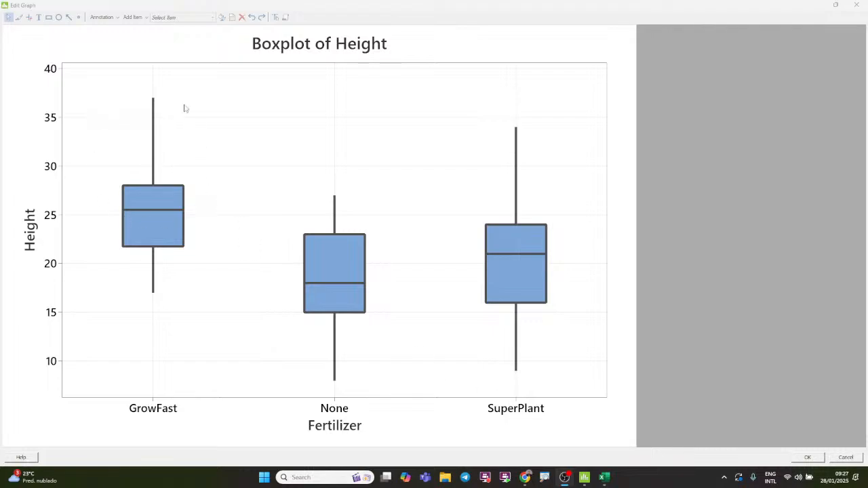
Switch to the Boxplot of Height in Minitab and compare the medians of the GrowFast and SuperPlant boxes.
left_click(148, 212)
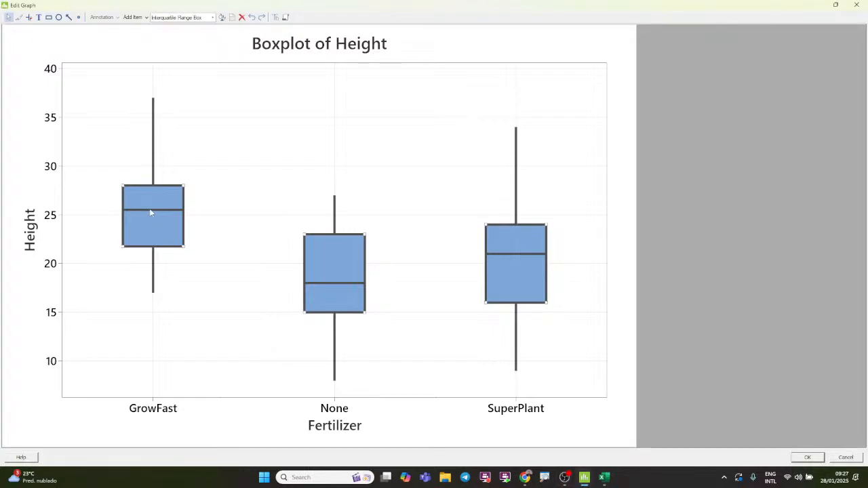
right_click(153, 212)
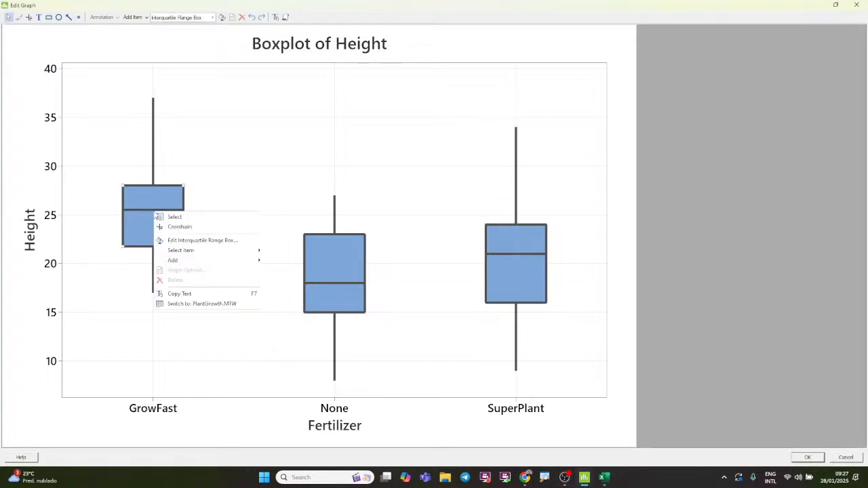
left_click(512, 255)
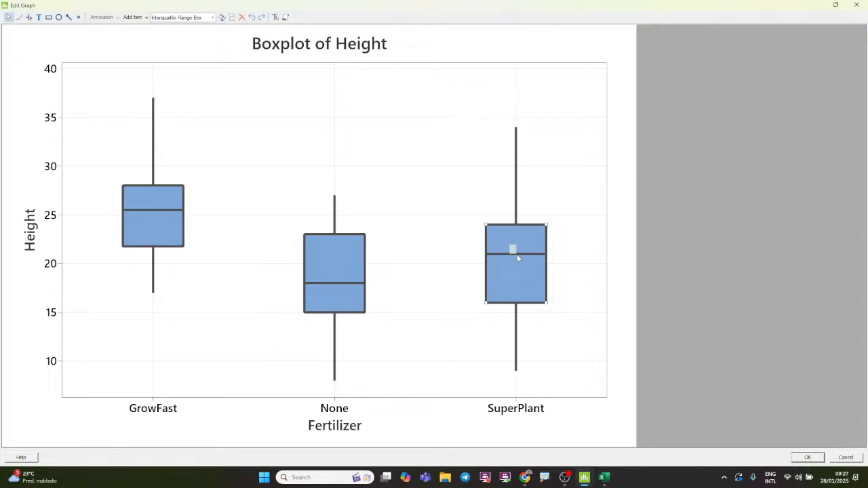
mouse_move(519, 257)
mouse_move(167, 237)
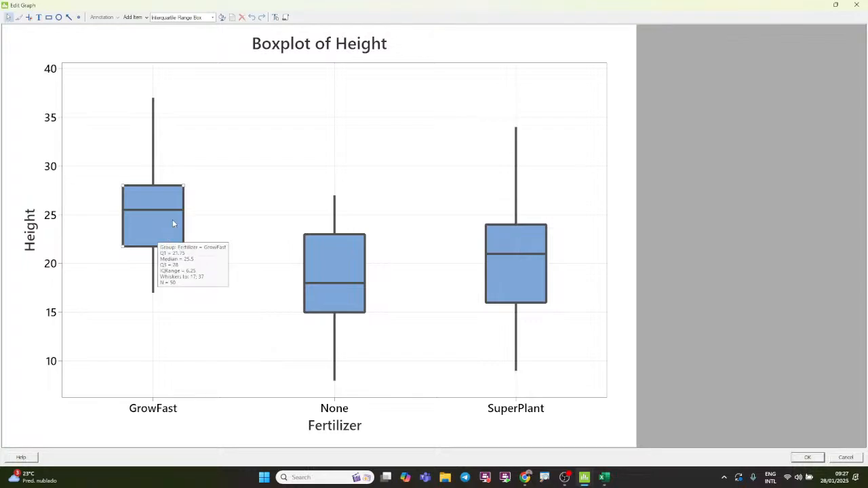
key("ctrl+1")
left_click(173, 220)
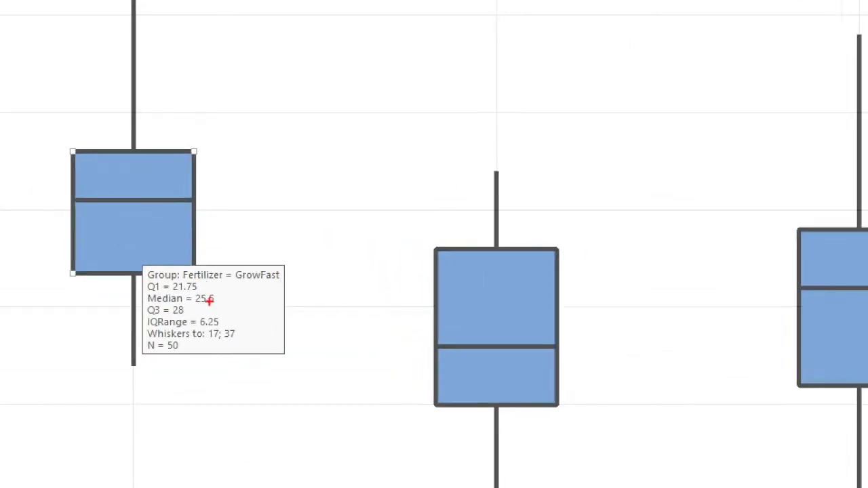
left_click_drag(197, 303, 219, 304)
key("Escape")
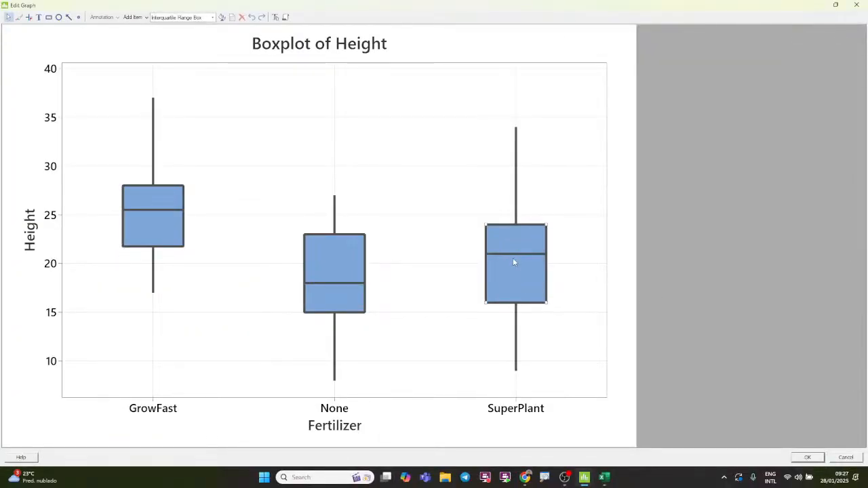
Take a closer look at the SuperPlant box and its whiskers, and close the graph editor with OK.
mouse_move(513, 276)
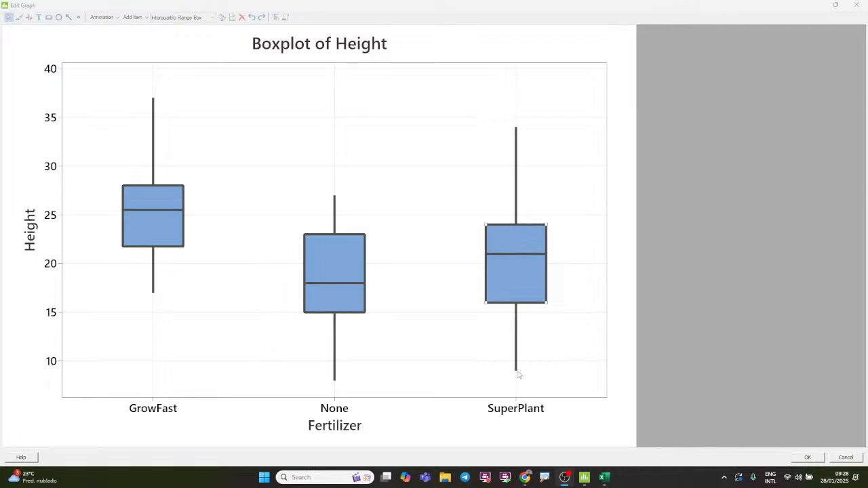
key("super")
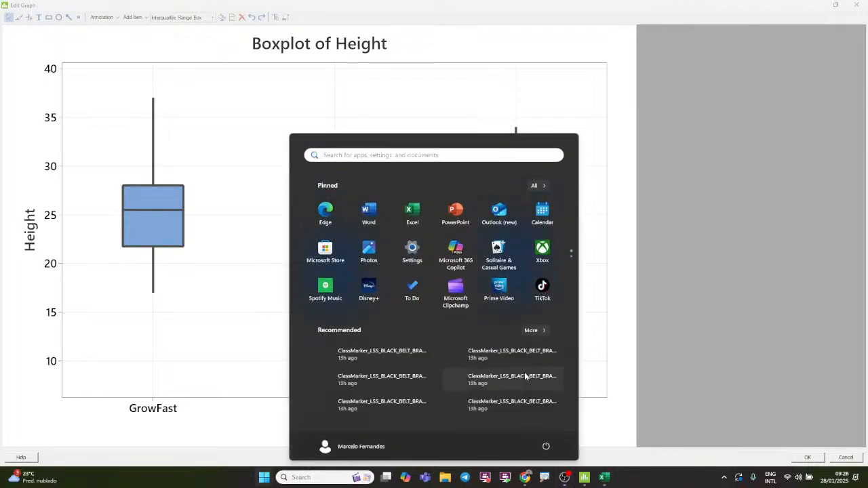
left_click(659, 356)
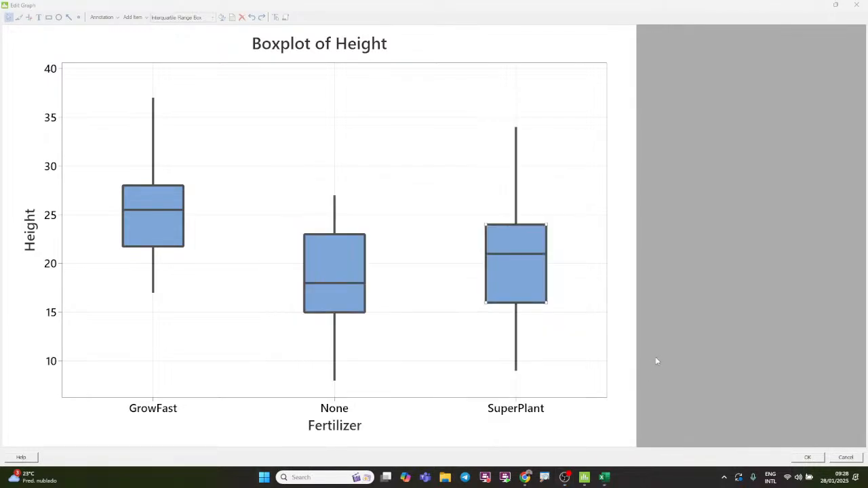
key("ctrl+1")
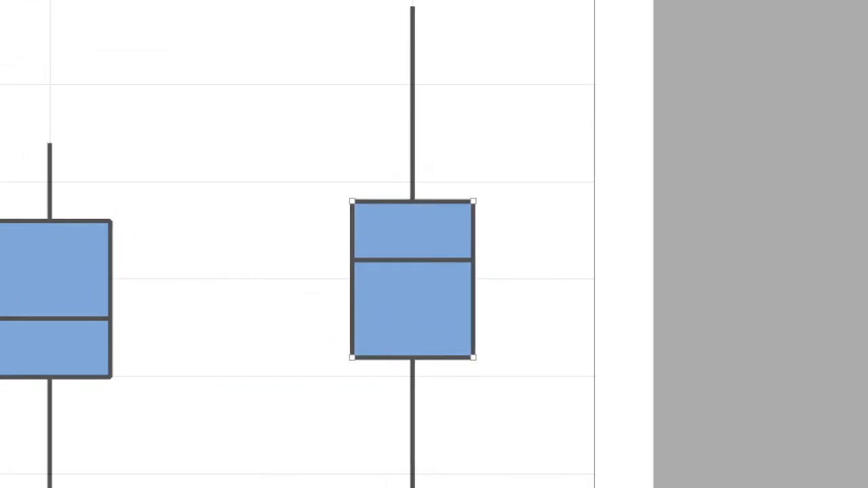
key("Escape")
left_click(811, 459)
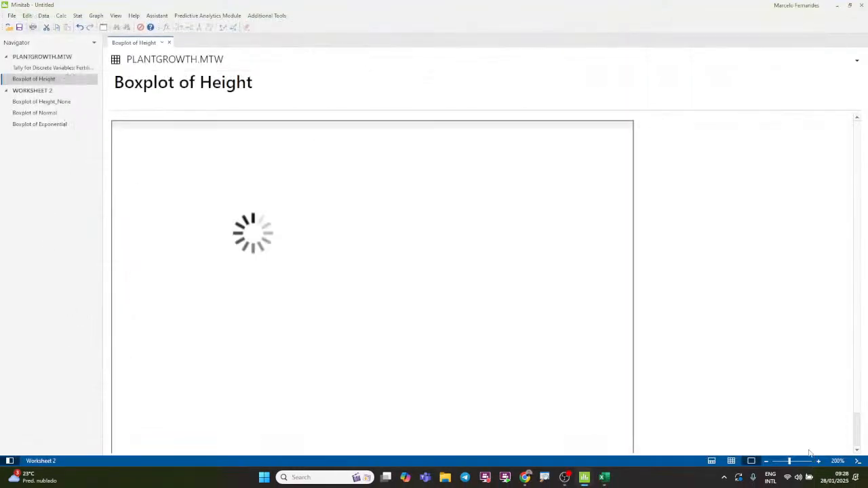
Zoom in and sketch a red range line between the SuperPlant whisker ends, and clear the screen annotation.
key("ctrl+1")
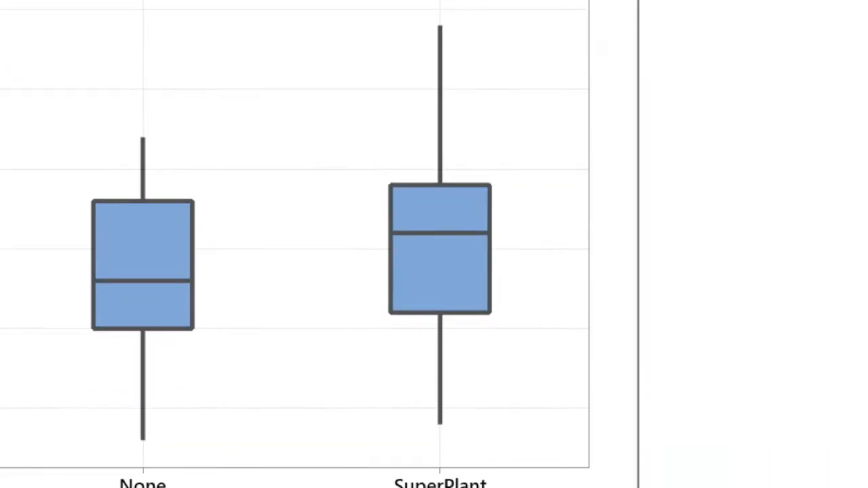
left_click(626, 404)
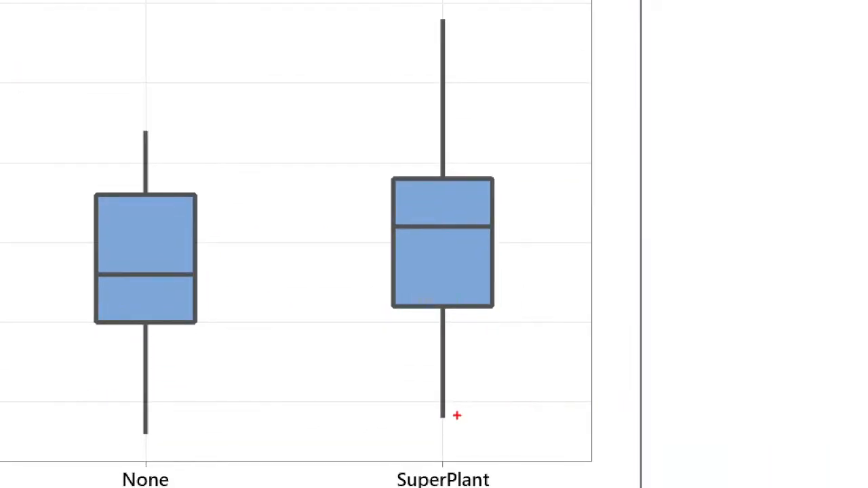
left_click_drag(450, 419, 535, 413)
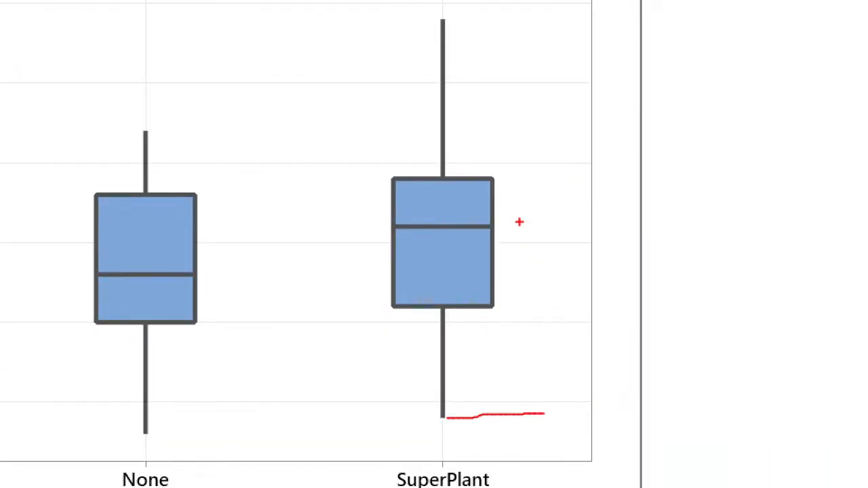
mouse_move(466, 17)
left_mouse_down()
mouse_move(558, 19)
mouse_move(533, 37)
mouse_move(516, 206)
mouse_move(526, 404)
left_mouse_up()
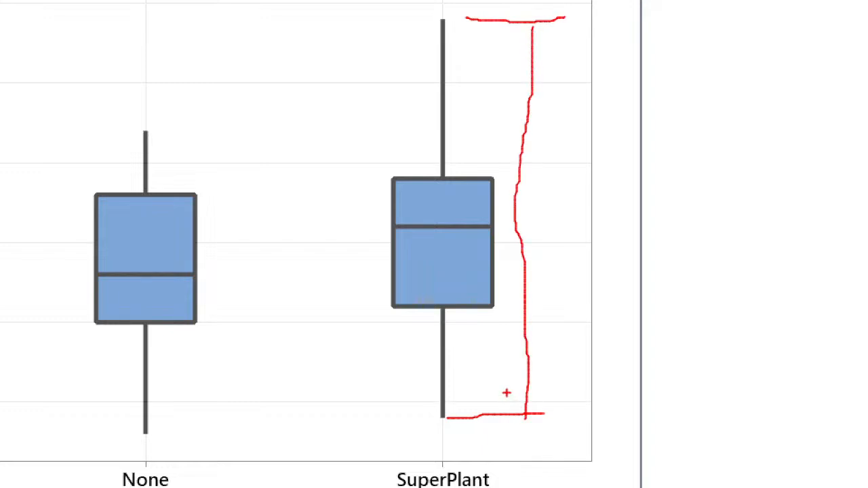
key("Escape")
Zoom in on all three boxplots and sketch red whisker-to-whisker range lines beside GrowFast and SuperPlant.
key("ctrl+1")
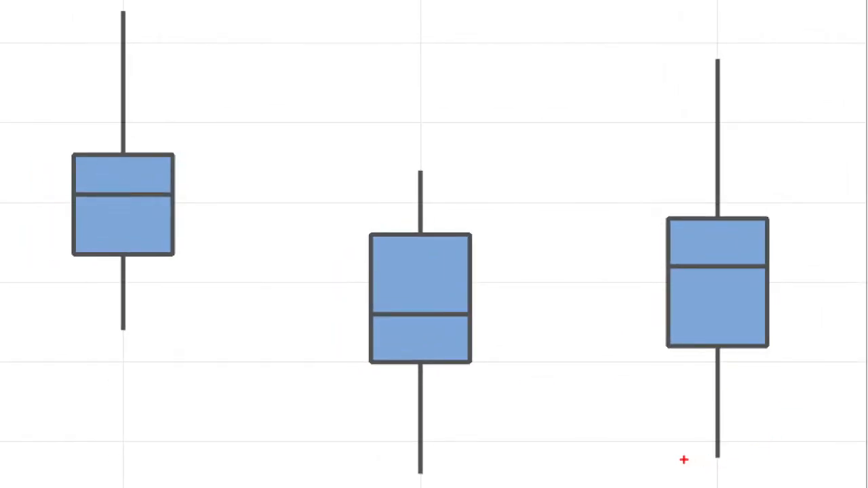
mouse_move(729, 457)
left_mouse_down()
mouse_move(749, 449)
mouse_move(821, 457)
left_mouse_up()
left_click_drag(744, 59, 814, 61)
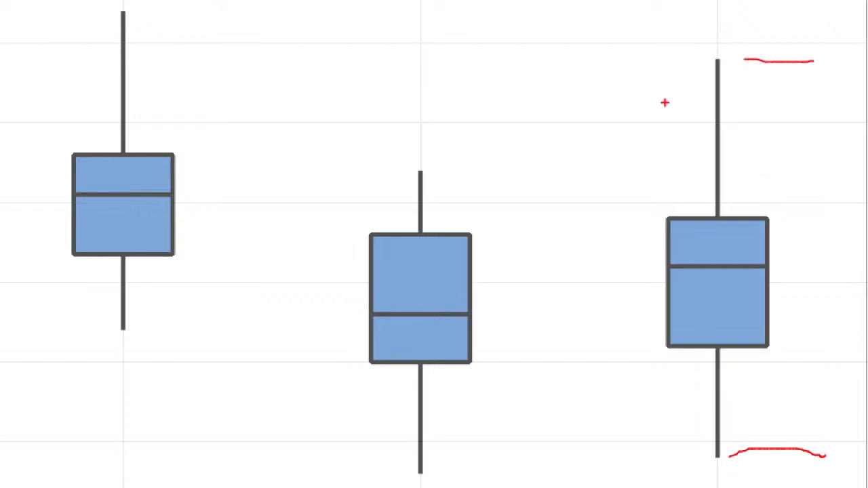
left_click_drag(136, 326, 196, 323)
mouse_move(149, 11)
left_mouse_down()
mouse_move(231, 20)
mouse_move(187, 340)
left_mouse_up()
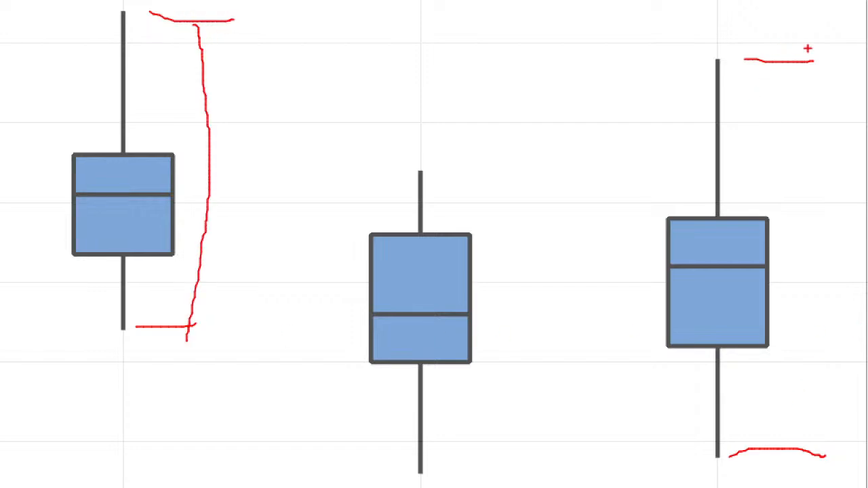
mouse_move(806, 61)
left_mouse_down()
mouse_move(807, 450)
mouse_move(766, 459)
left_mouse_up()
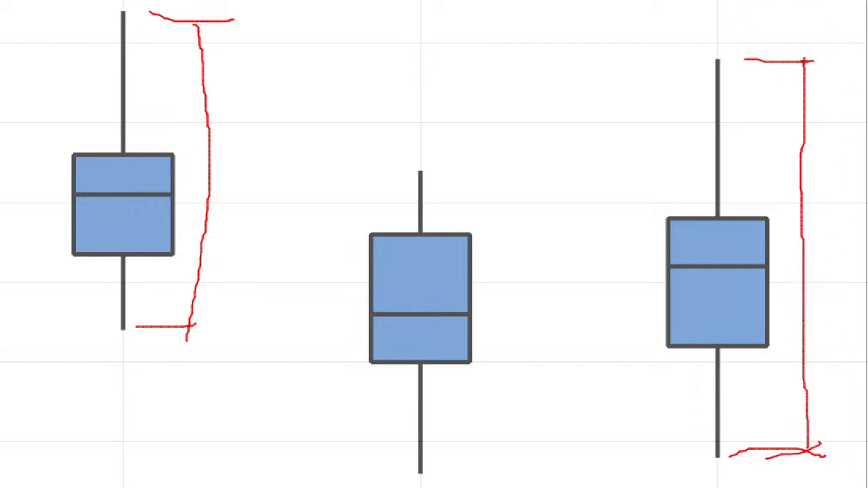
Finish the range arrows, label SuperPlant's range A and GrowFast's B, underline both letters, and clear the screen annotations.
left_click_drag(824, 57, 783, 76)
mouse_move(814, 267)
left_mouse_down()
mouse_move(821, 229)
mouse_move(846, 264)
left_mouse_up()
left_click_drag(816, 239, 855, 238)
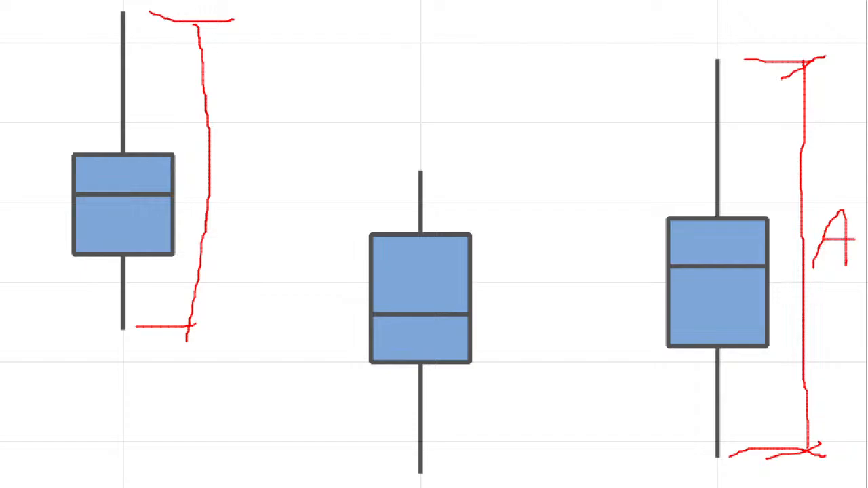
left_click_drag(194, 27, 198, 35)
left_click_drag(205, 322, 185, 339)
left_click_drag(231, 144, 226, 185)
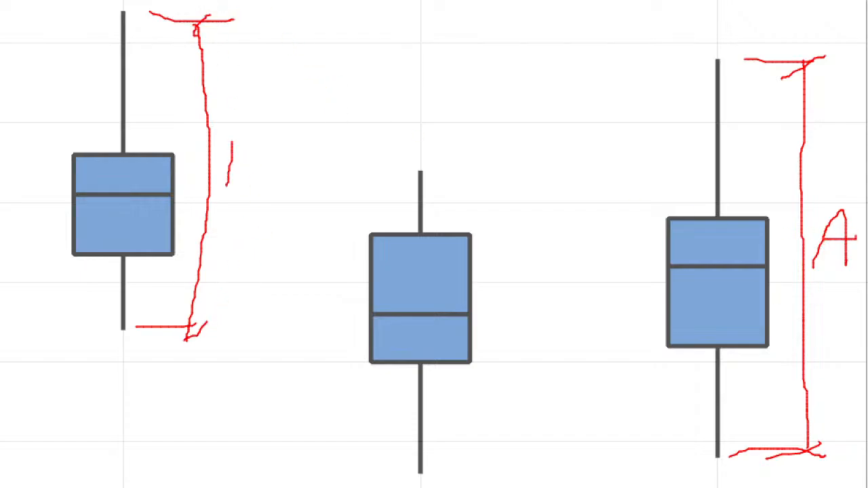
mouse_move(232, 142)
left_mouse_down()
mouse_move(262, 144)
mouse_move(238, 170)
mouse_move(265, 173)
mouse_move(235, 192)
left_mouse_up()
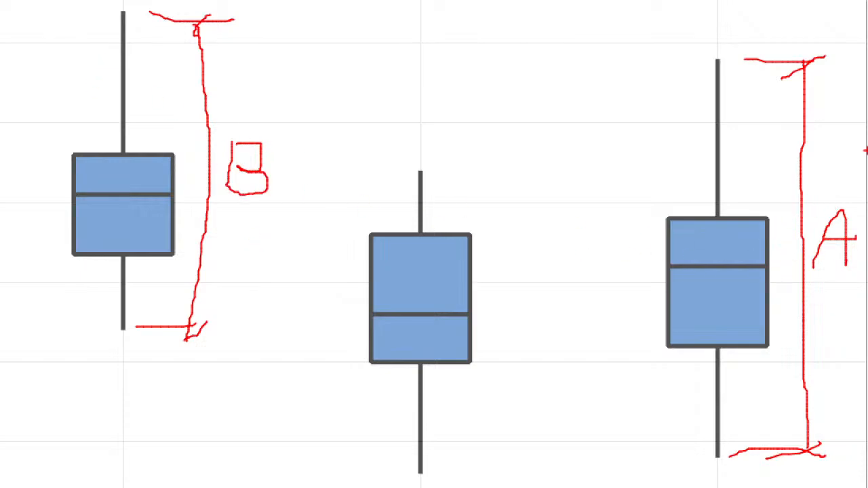
left_click_drag(806, 289, 838, 278)
left_click_drag(231, 216, 297, 200)
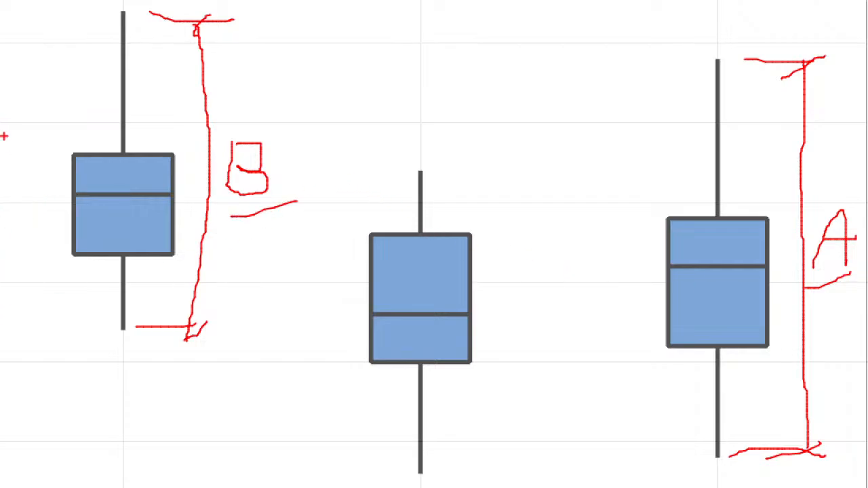
key("Escape")
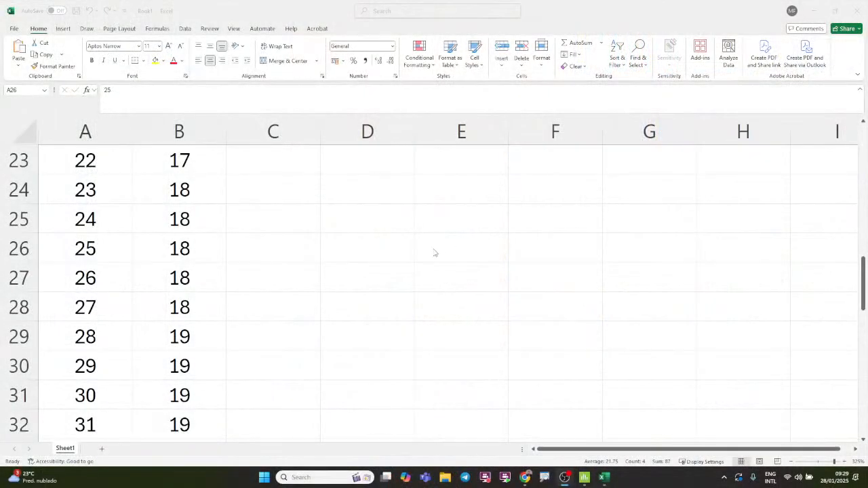
Insert a new column before the Median label and enter Q2 in cell D3.
scroll(435, 253, "up", 7)
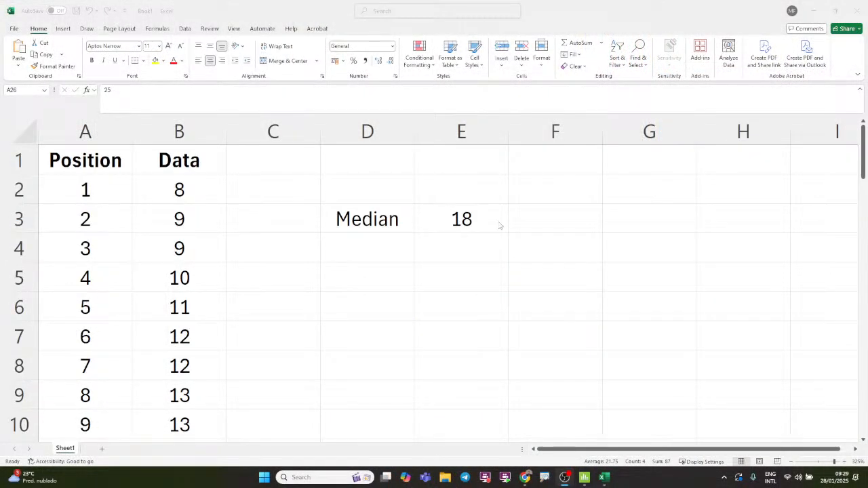
left_click(548, 219)
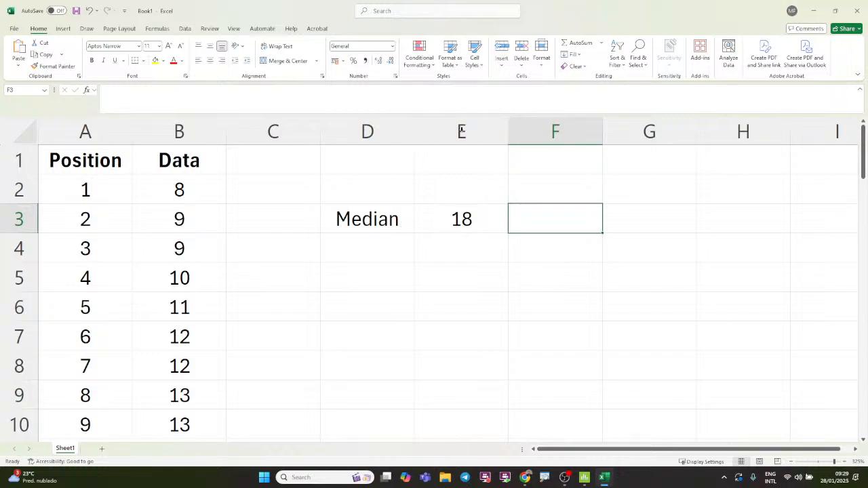
left_click(380, 131)
right_click(382, 135)
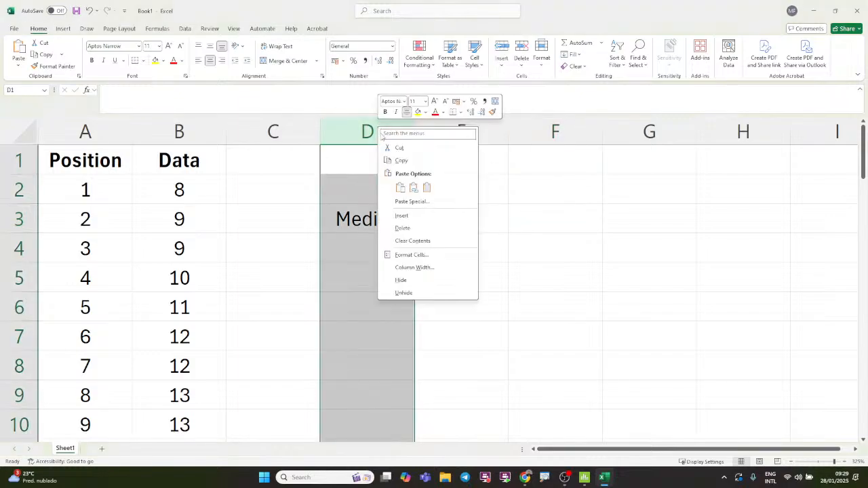
left_click(400, 216)
left_click(388, 222)
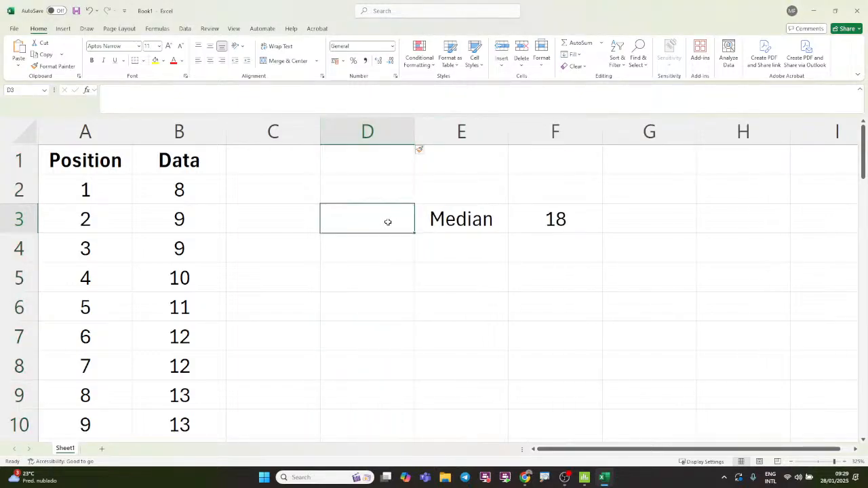
type("Q2")
key("Tab")
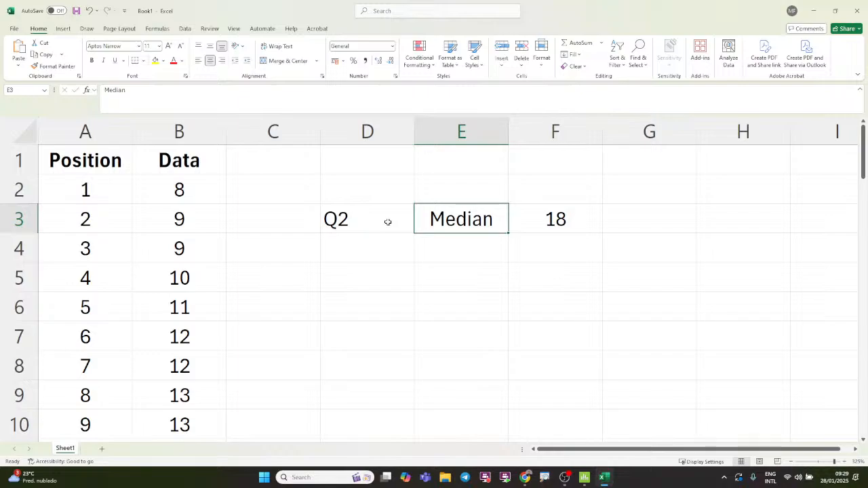
Insert another column before the Median label and enter "Q2 = Number in the position (n+1)/2" in cell E3.
left_click(460, 131)
right_click(459, 133)
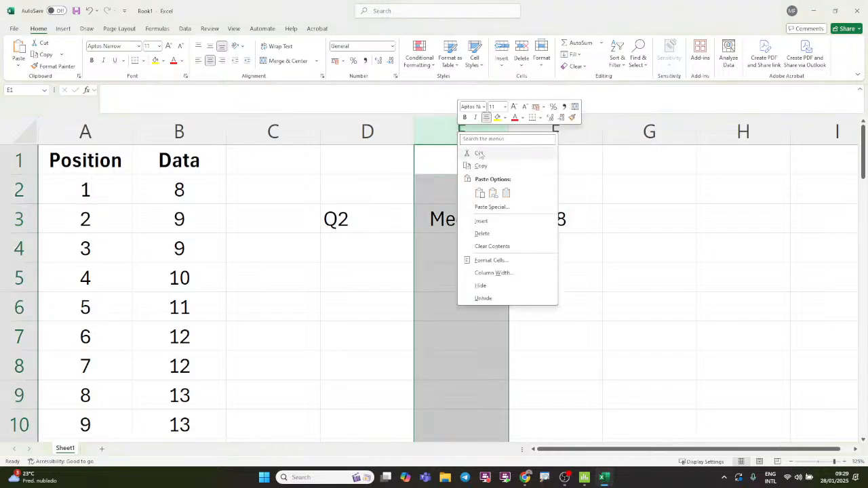
left_click(481, 221)
left_click(461, 219)
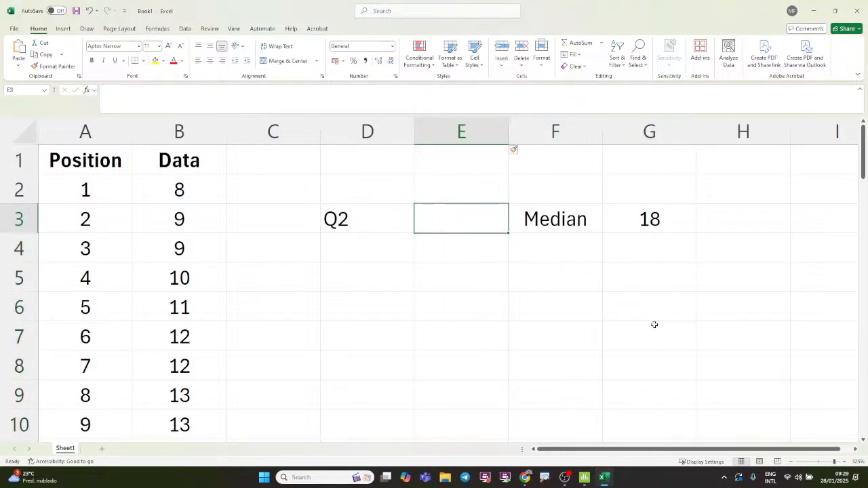
type("Q2")
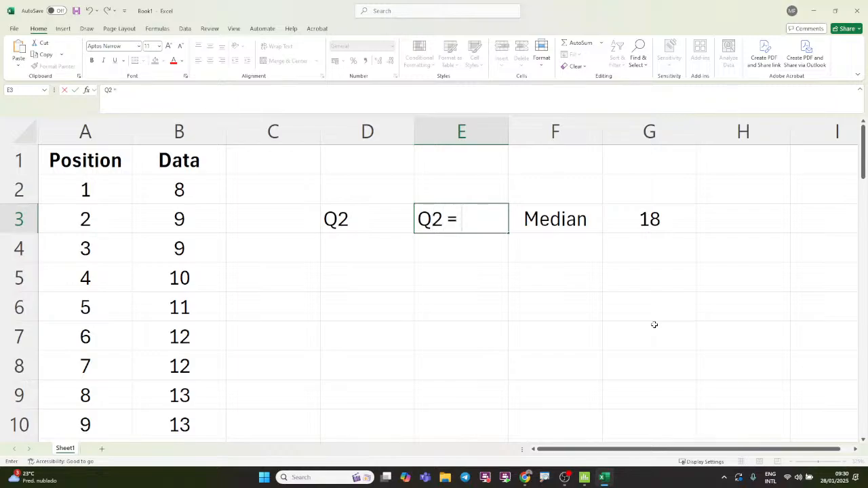
type(" = Num")
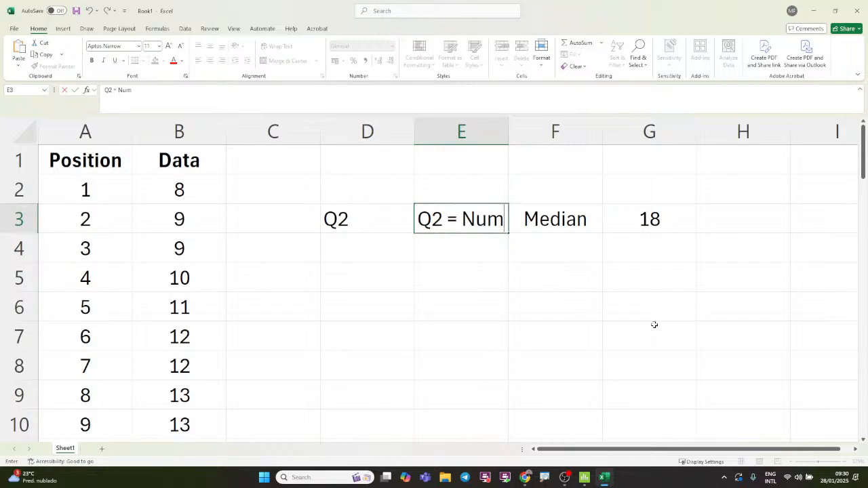
type("ber in the ")
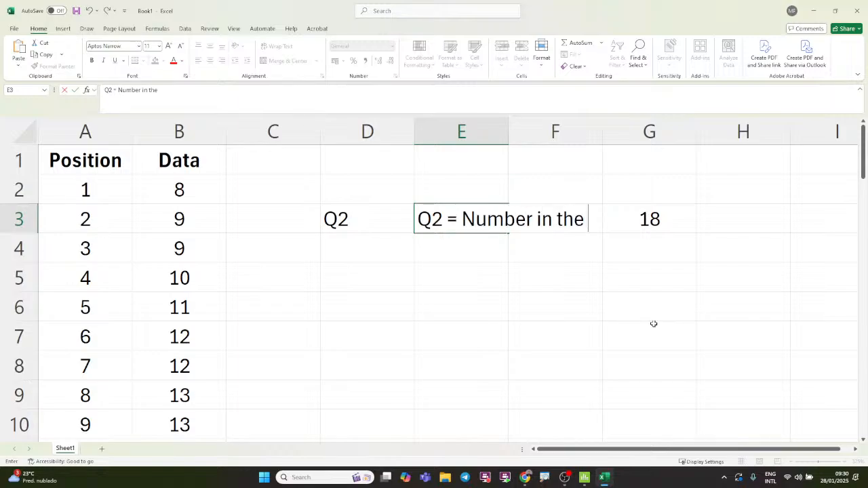
type("position ")
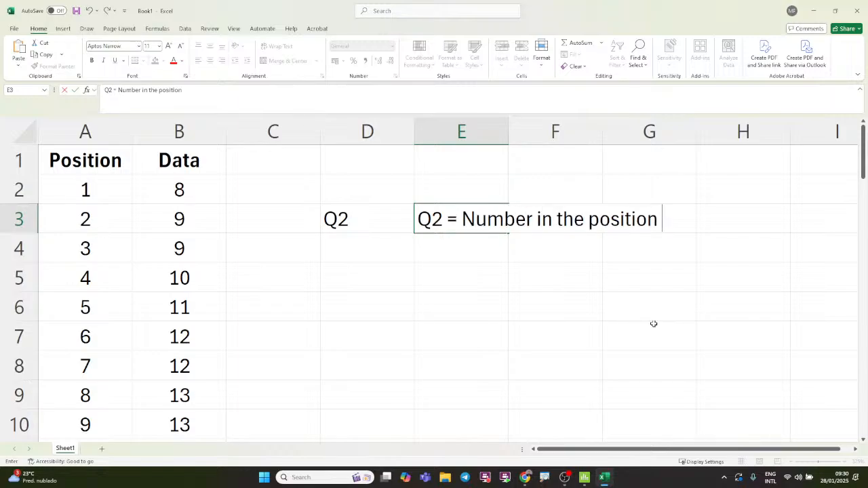
type("n+1)")
left_click(662, 219)
type("(")
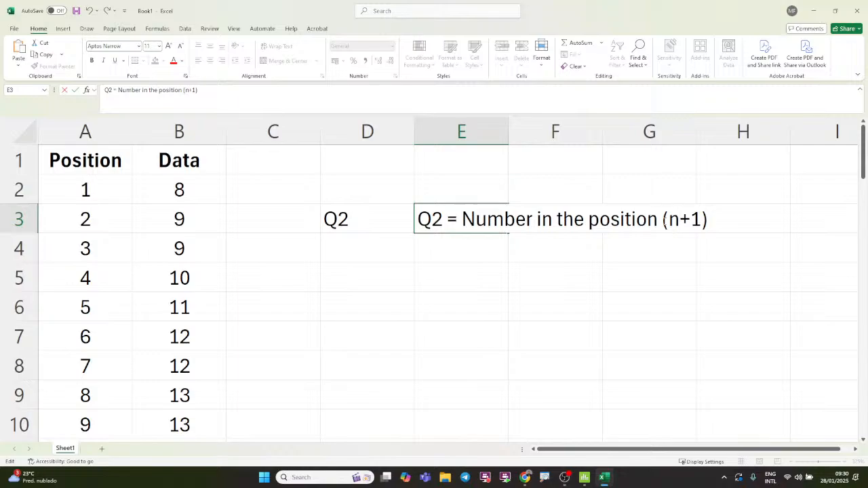
type("2")
key("Return")
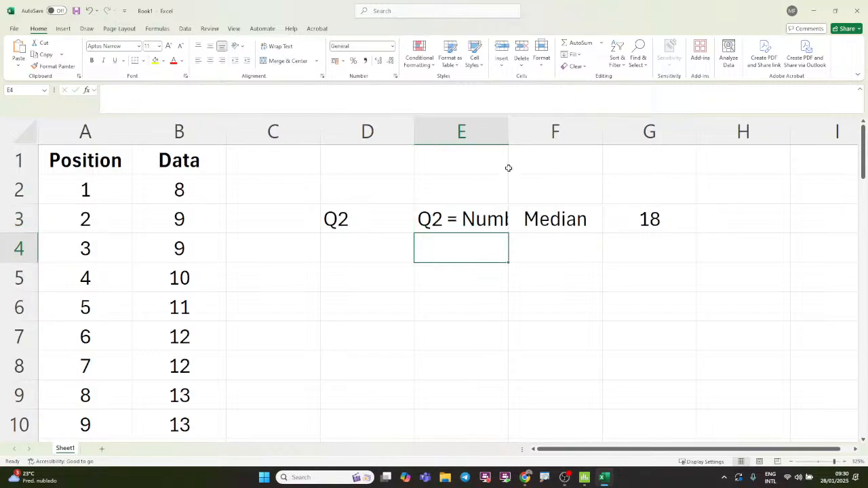
Turn on text wrapping for column E and widen it so the Q2 description fits on two lines.
left_click_drag(510, 136, 537, 137)
right_click(496, 131)
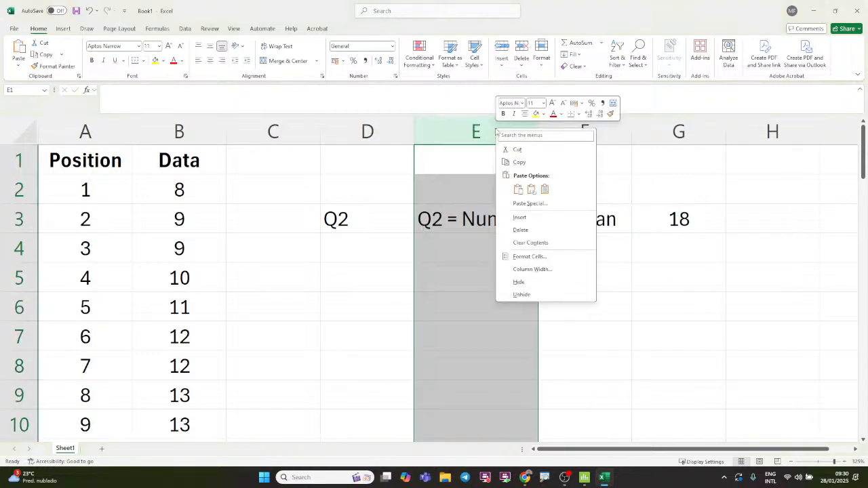
left_click(536, 256)
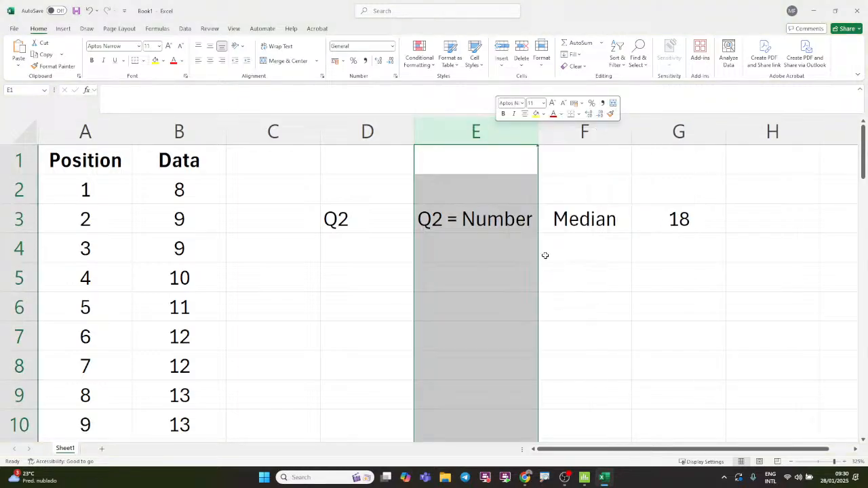
left_click(472, 162)
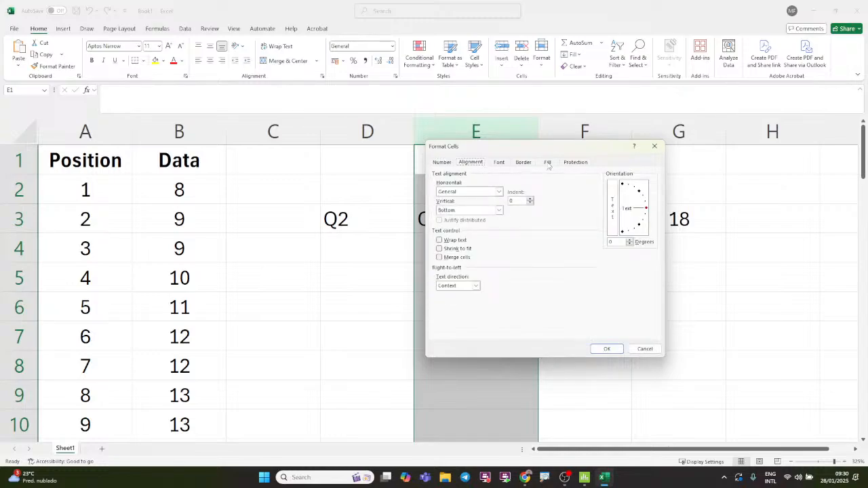
left_click(442, 163)
left_click(473, 163)
left_click(463, 241)
left_click(606, 348)
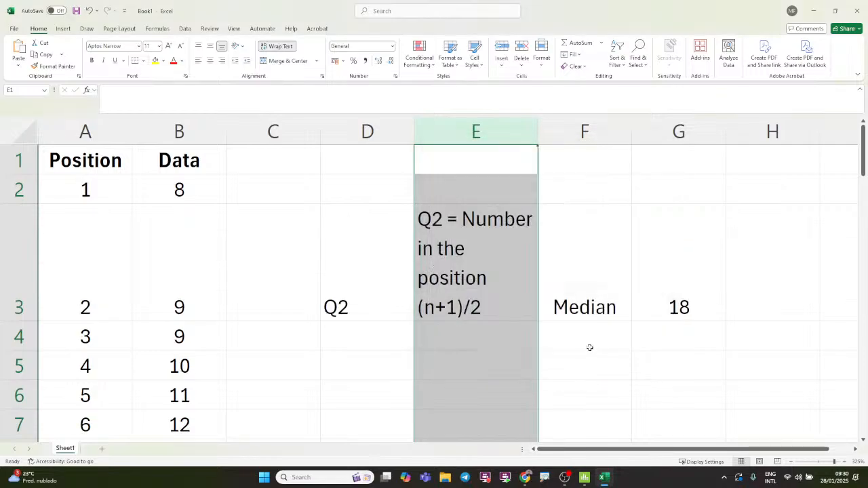
left_click(579, 365)
left_click_drag(535, 135, 595, 136)
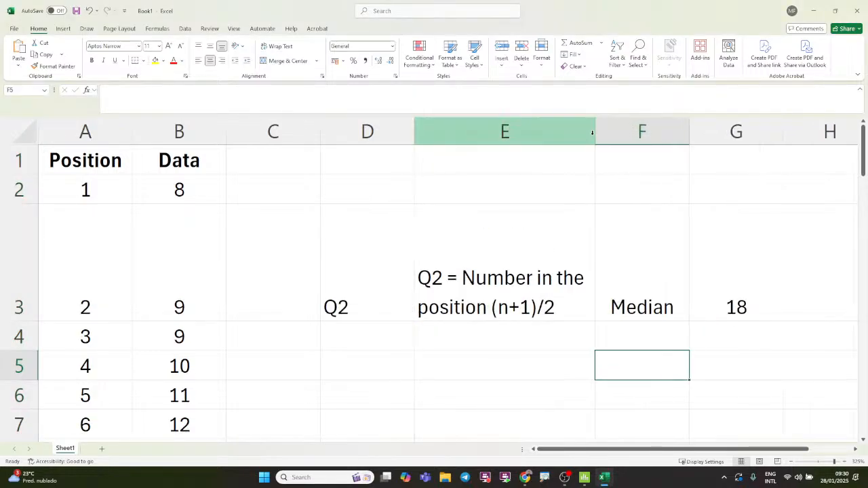
Reduce the height of row 3 to fit the two-line Q2 description.
left_click(20, 130)
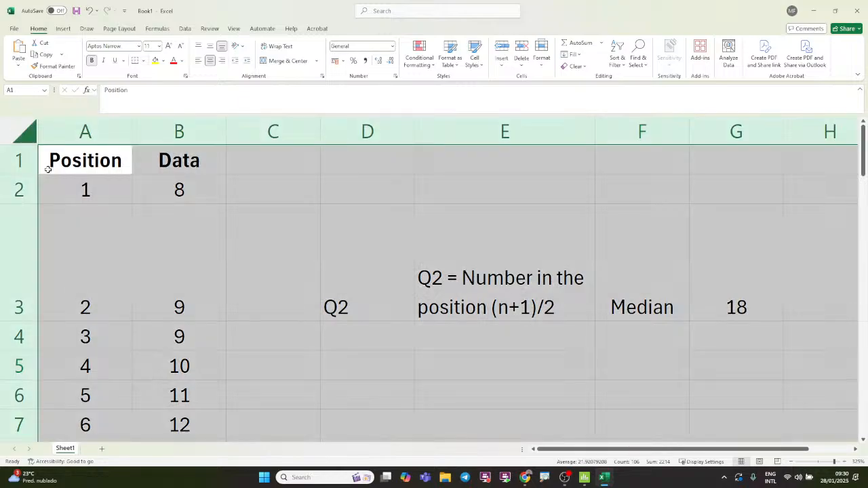
left_click_drag(33, 175, 33, 174)
double_click(33, 173)
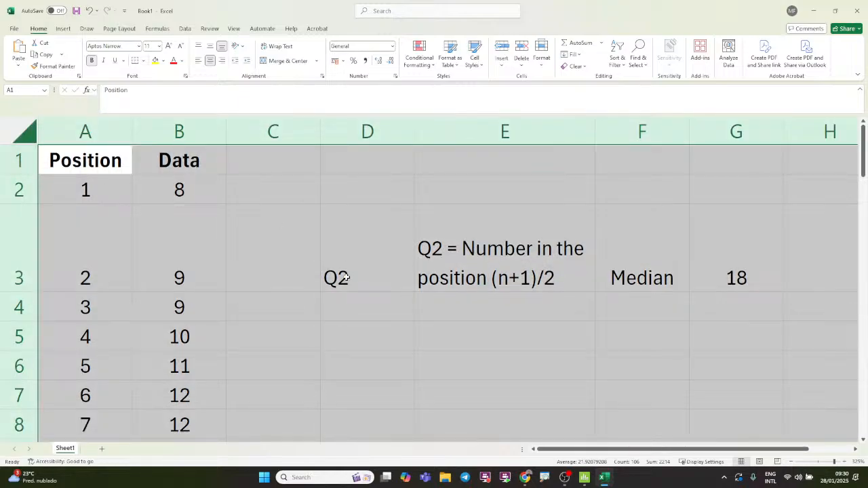
left_click(397, 348)
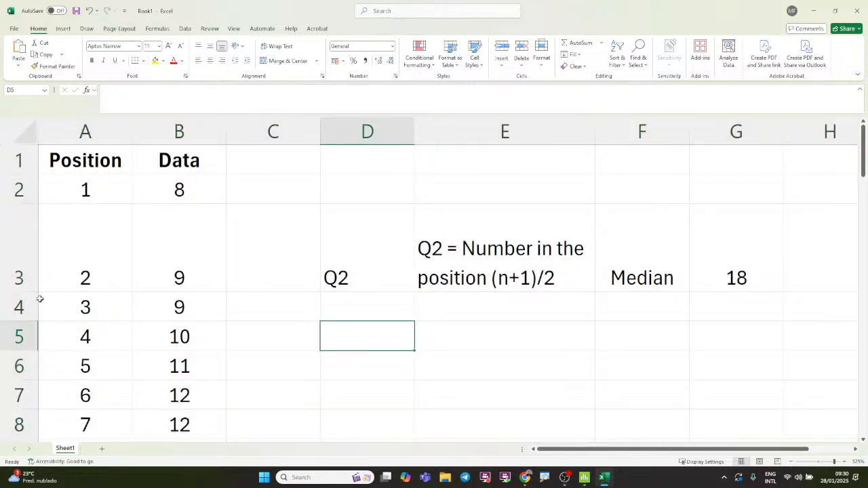
left_click_drag(35, 292, 37, 265)
left_click(462, 321)
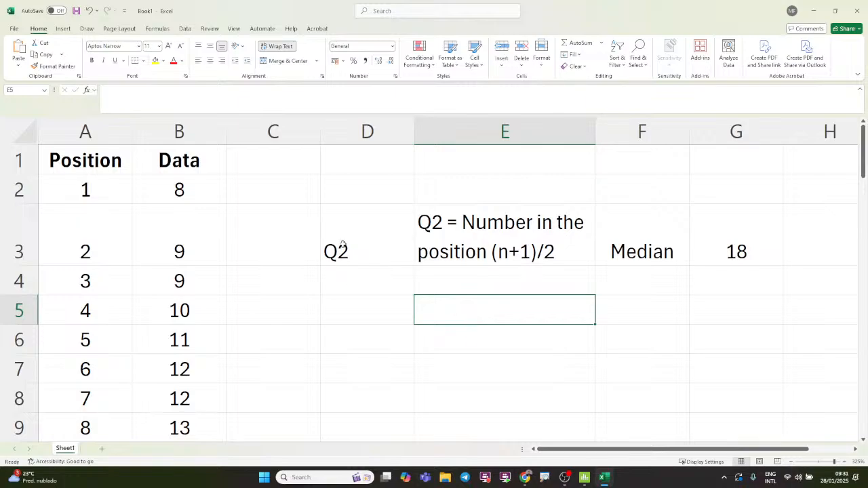
Vertically centre the contents of the Q2 row, cells D3 to G3.
left_click_drag(331, 237, 746, 251)
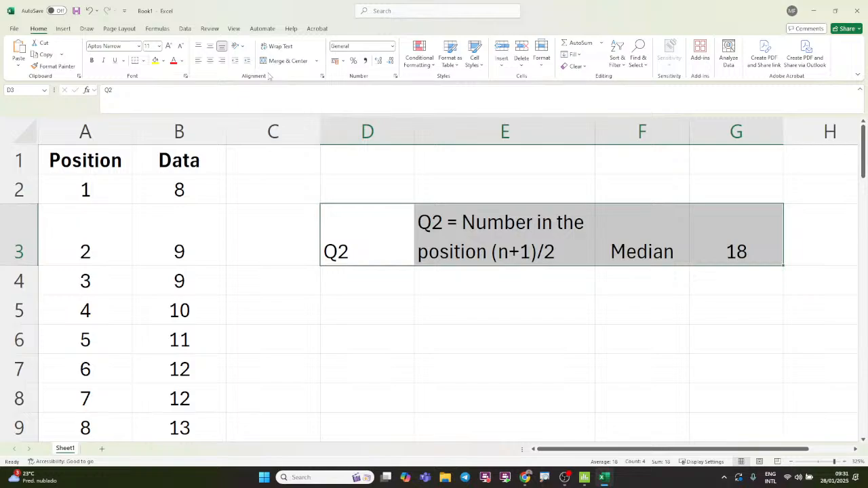
left_click(210, 46)
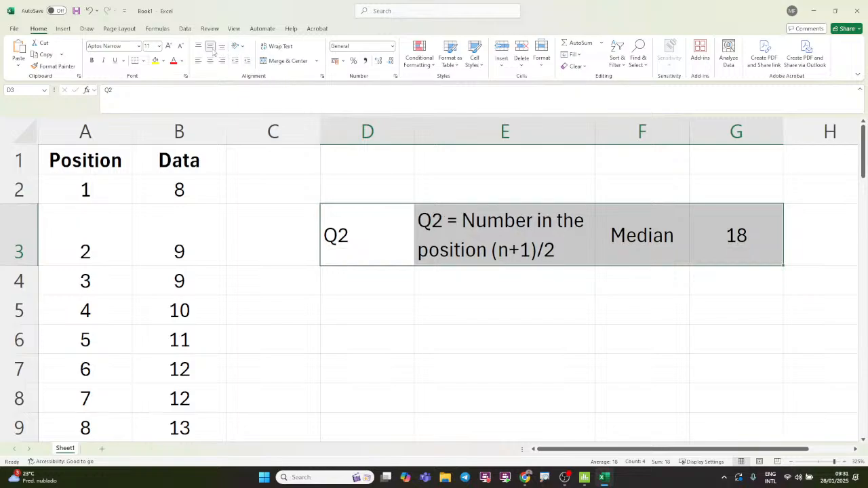
left_click(509, 343)
Copy the Q2 label from D3 into D4 and change the copy to Q1.
left_click(383, 292)
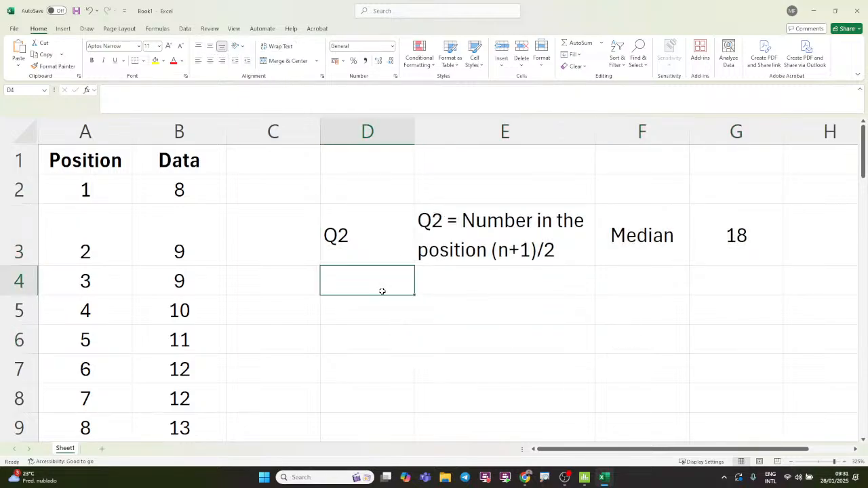
key("Up")
key("ctrl+c")
key("Down")
key("ctrl+v")
key("F2")
key("shift+Left")
type("1")
key("Return")
key("Up")
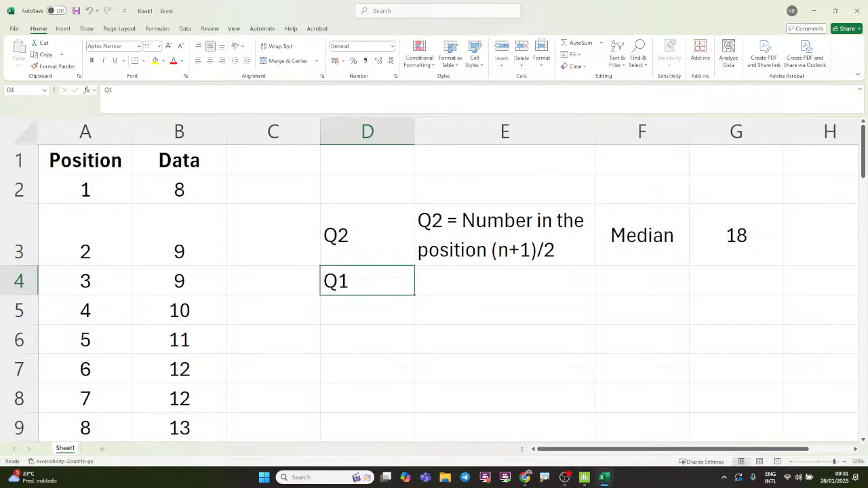
Switch to Minitab, open the Boxplot of Height_None and bring up the box's quartile values.
left_click(585, 478)
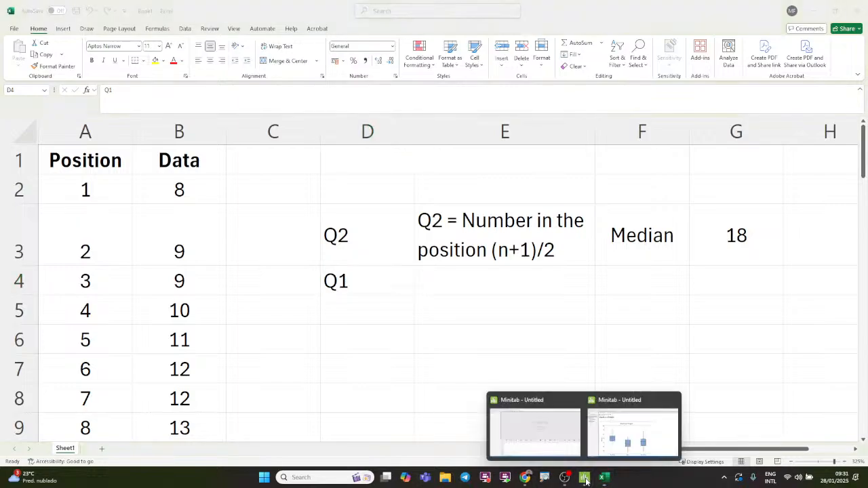
left_click(601, 419)
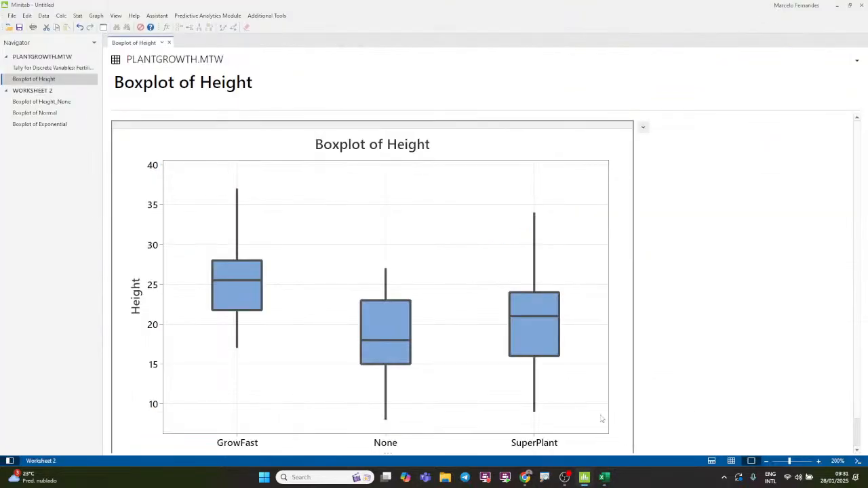
double_click(42, 102)
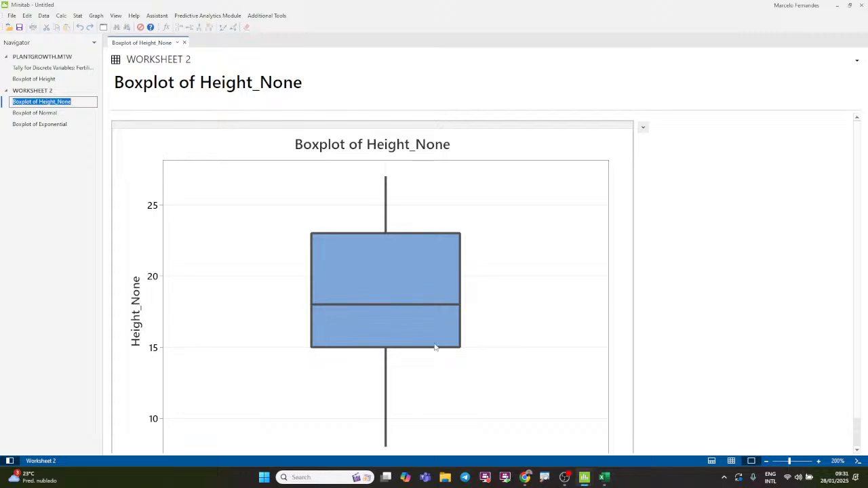
mouse_move(440, 352)
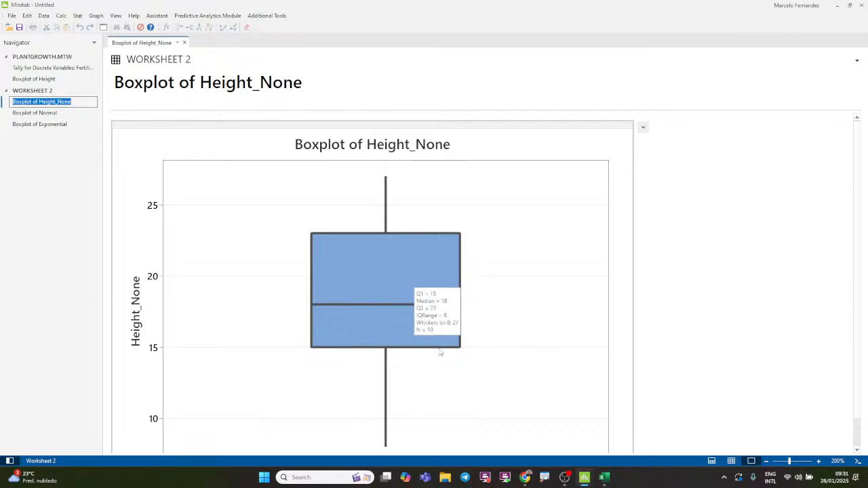
Zoom in on the box, circle its lower and upper edges in red, and mark the Q1 and Q3 values and both edges.
key("ctrl+1")
left_click(439, 350)
mouse_move(447, 333)
left_mouse_down()
mouse_move(223, 333)
mouse_move(147, 348)
mouse_move(228, 367)
mouse_move(428, 369)
mouse_move(499, 349)
mouse_move(436, 331)
left_mouse_up()
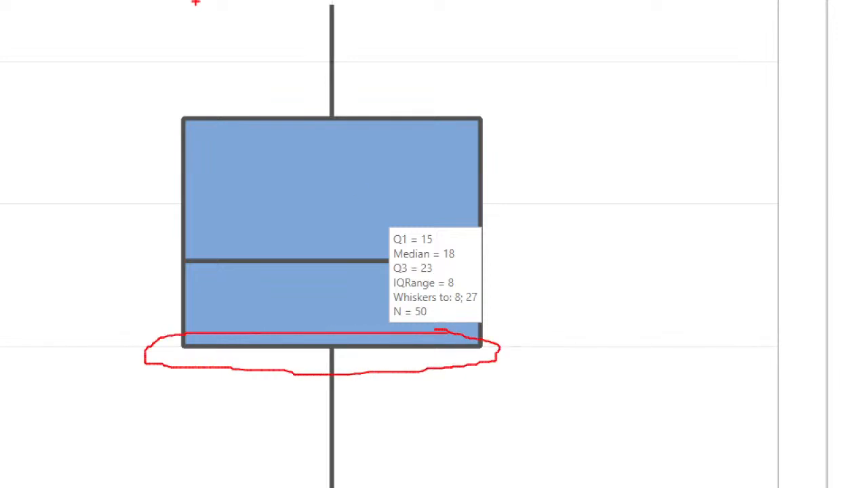
mouse_move(190, 100)
left_mouse_down()
mouse_move(161, 113)
mouse_move(247, 135)
mouse_move(414, 147)
mouse_move(526, 122)
mouse_move(234, 83)
mouse_move(173, 101)
left_mouse_up()
left_click_drag(443, 235, 471, 229)
left_click_drag(445, 269, 477, 258)
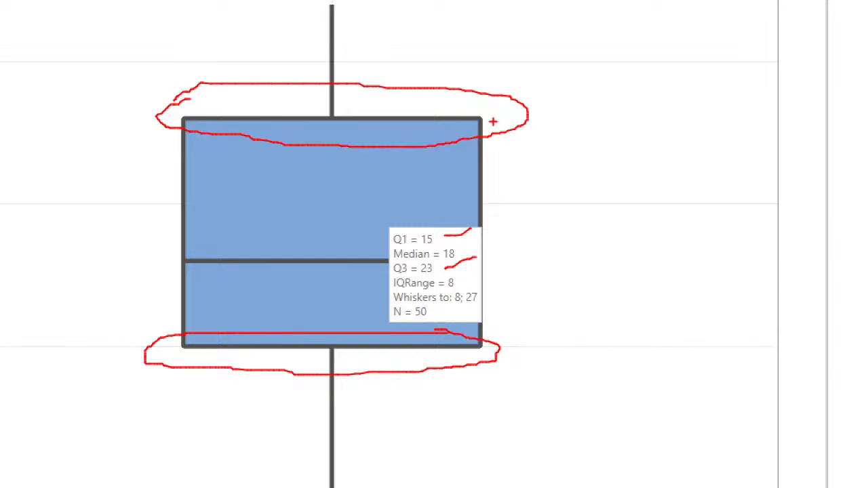
left_click_drag(498, 120, 550, 123)
left_click_drag(506, 345, 566, 341)
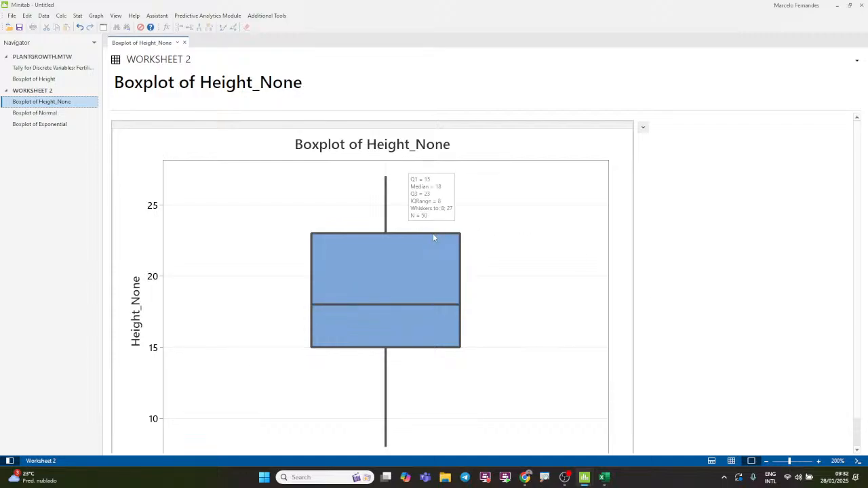
Switch to Excel and copy the Q2 definition from E3 into E4.
left_click(610, 478)
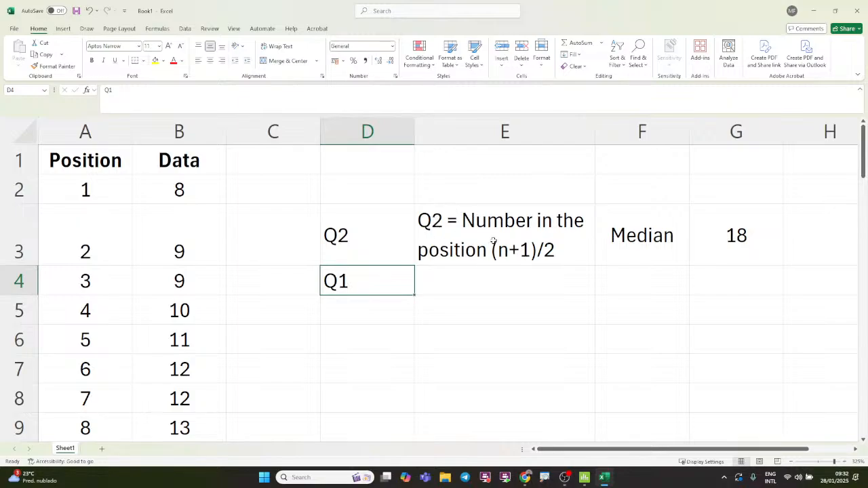
left_click(483, 234)
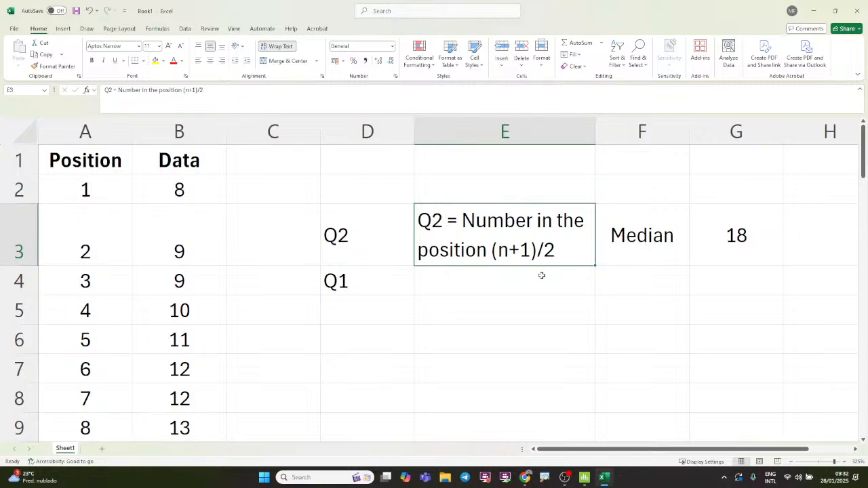
left_click(513, 276)
double_click(513, 276)
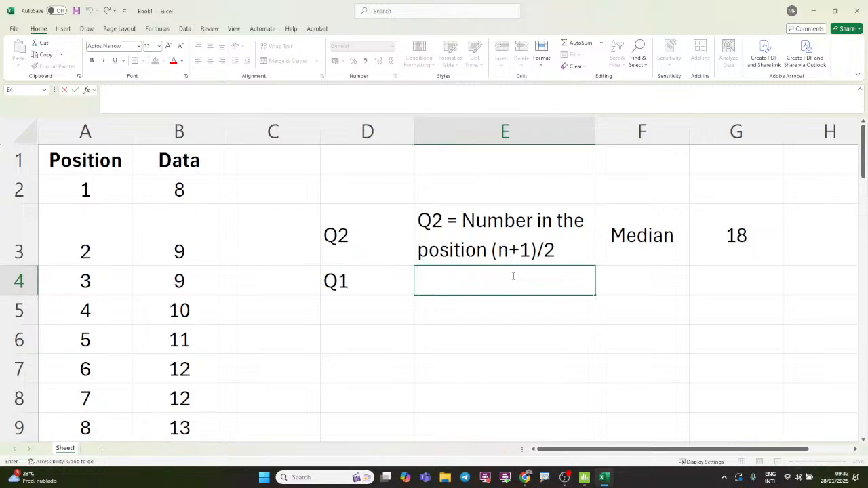
left_click(527, 254)
key("ctrl+c")
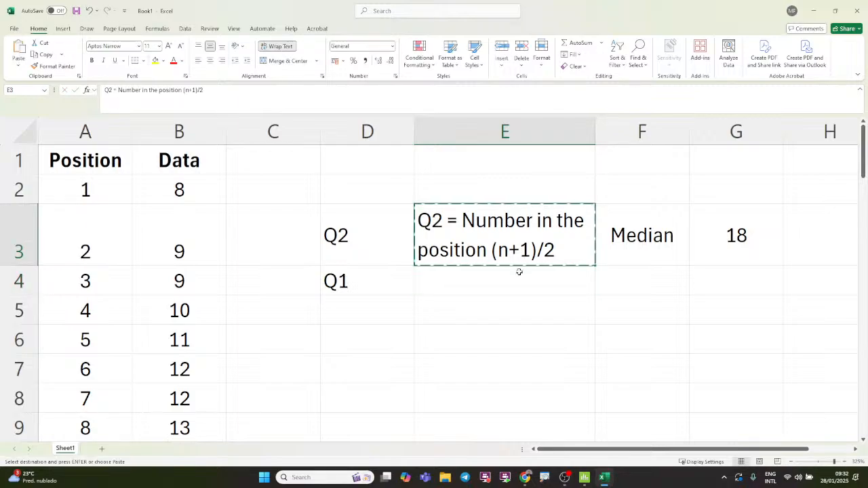
left_click(518, 287)
key("ctrl+v")
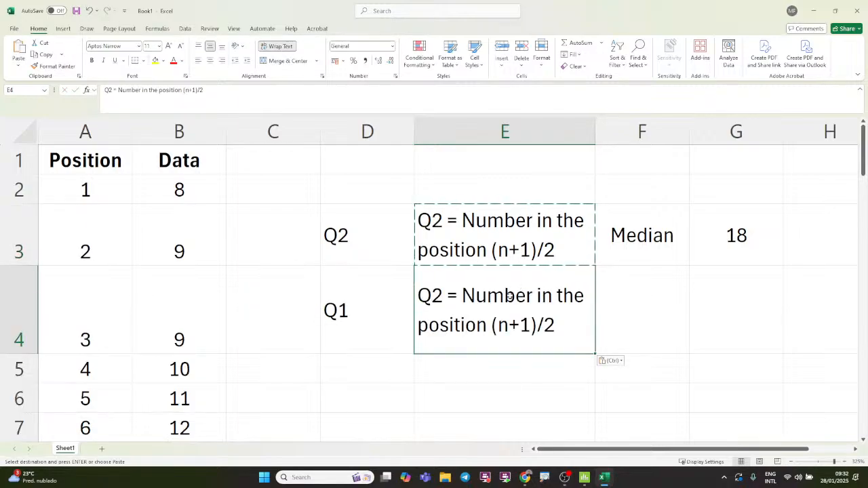
Change the divisor in E4's definition so it reads (n+1)/4, and reduce row 4's height to fit the two lines.
double_click(560, 328)
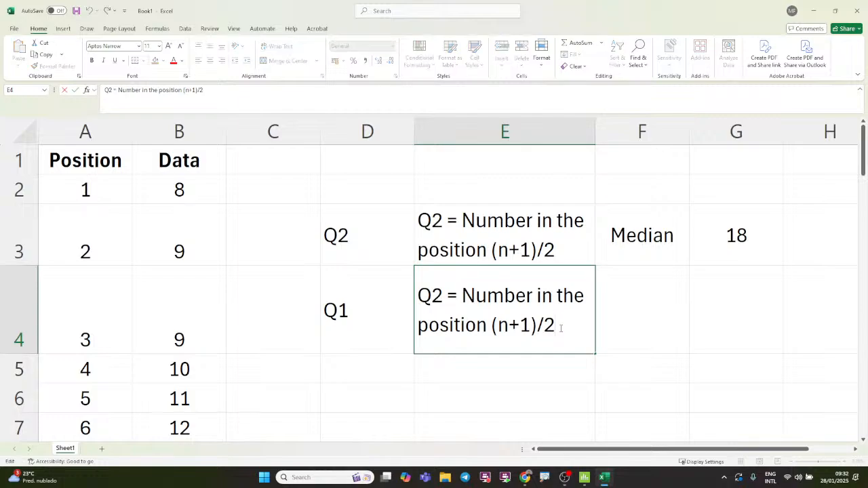
key("BackSpace")
type("4")
key("Return")
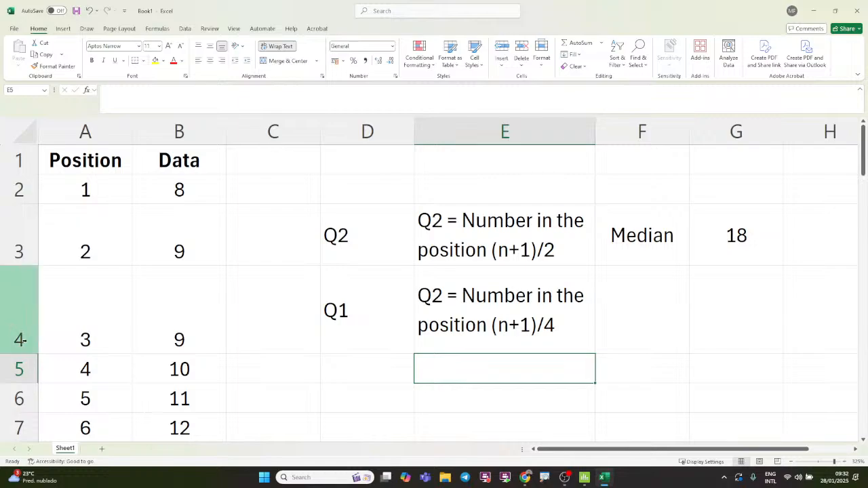
left_click_drag(21, 350, 21, 331)
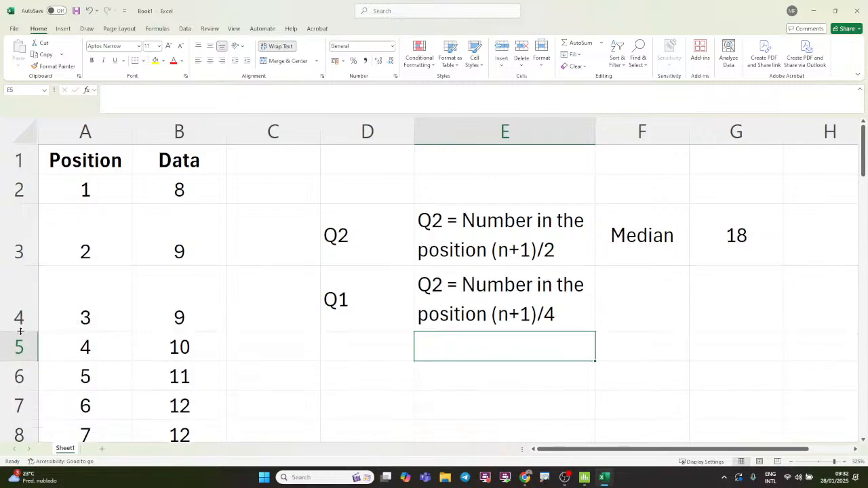
Calculate the Q1 position in F4 with =51/4, check the result and clear the cell.
left_click(432, 376)
left_click(476, 301)
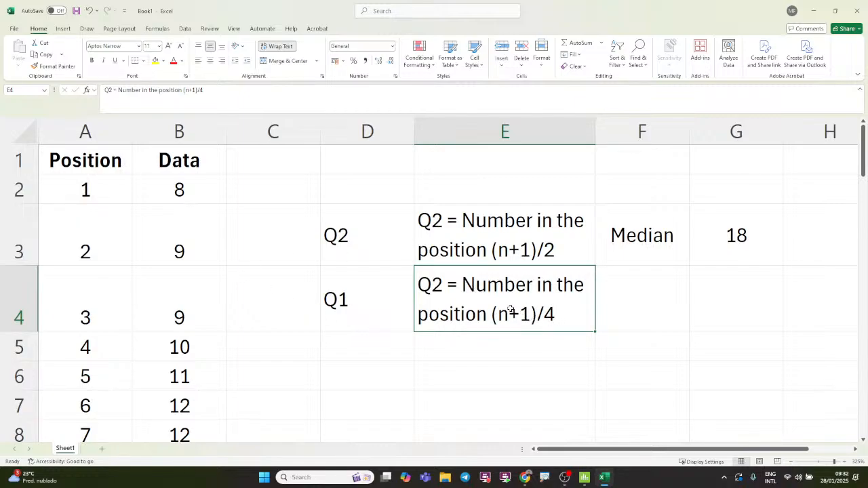
left_click(610, 316)
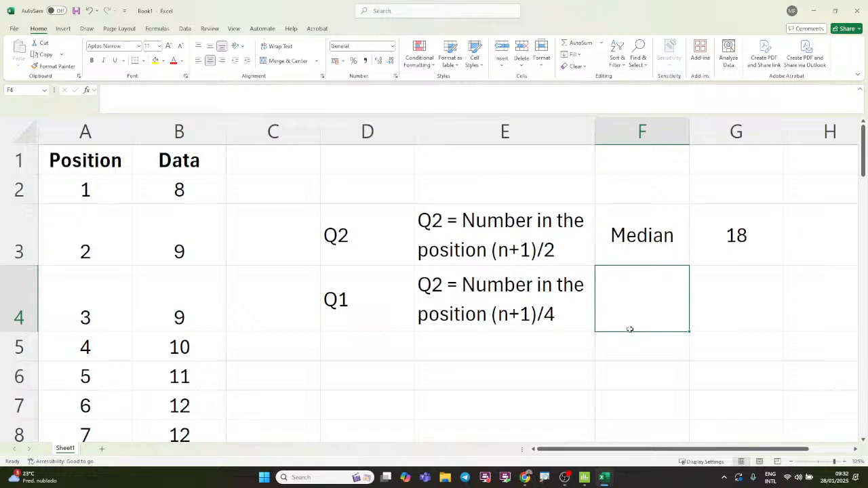
type("=5")
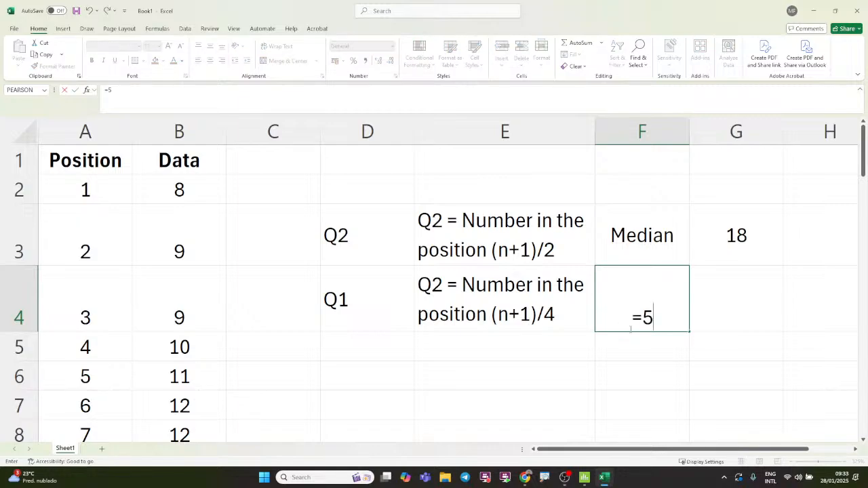
type("1/4")
key("Return")
left_click(630, 329)
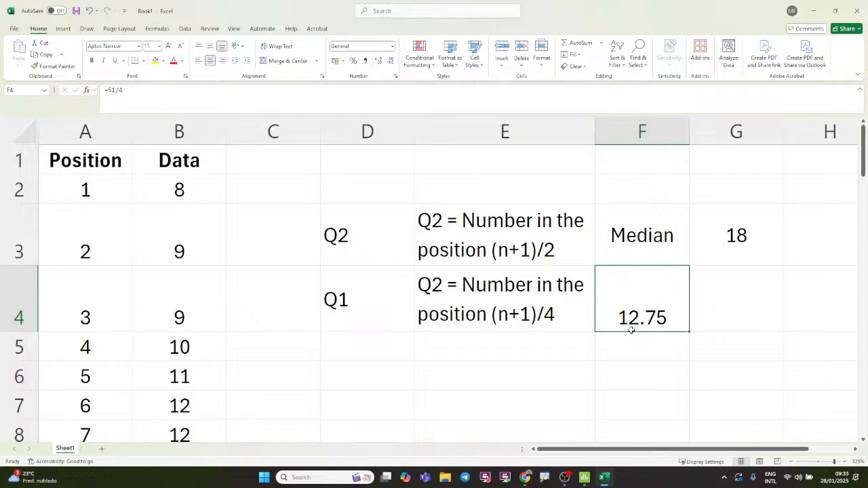
key("Delete")
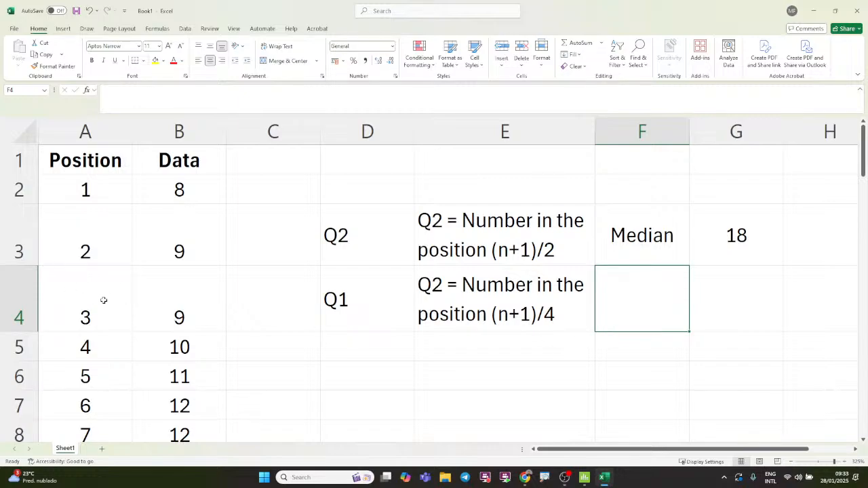
Inspect the data at positions 12 and 13, trying 16 in B14 and restoring its value to 15.
scroll(79, 307, "down", 3)
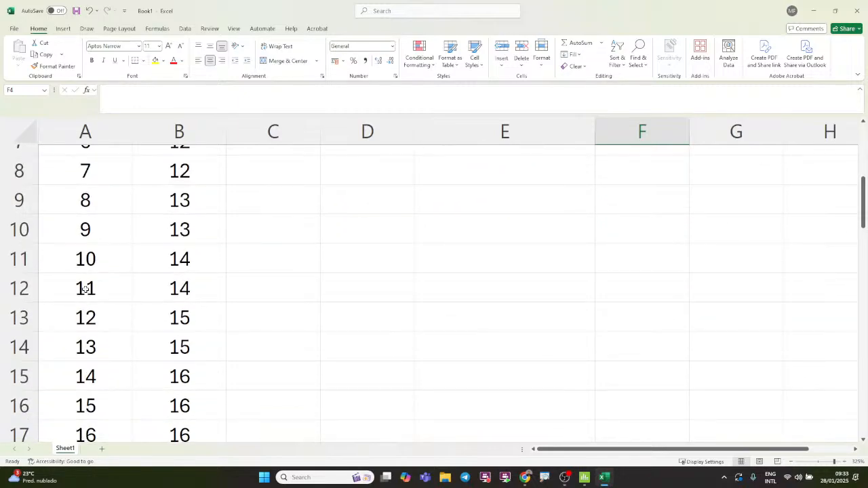
left_click(102, 321)
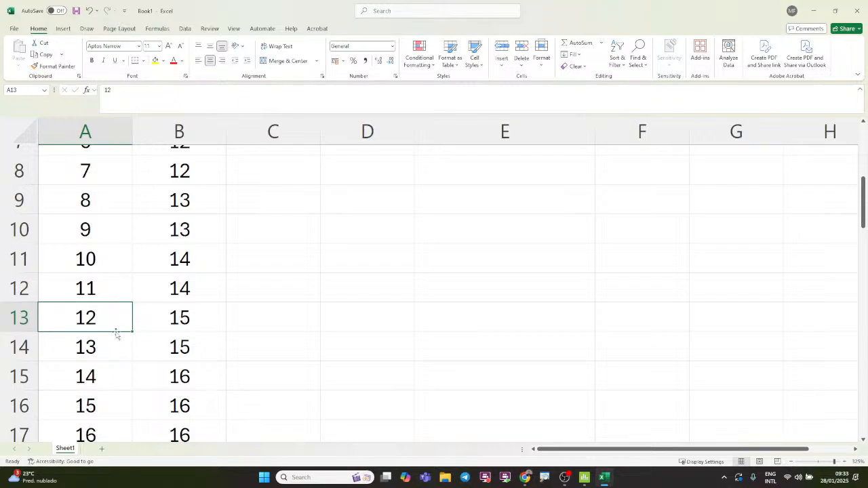
left_click(187, 350)
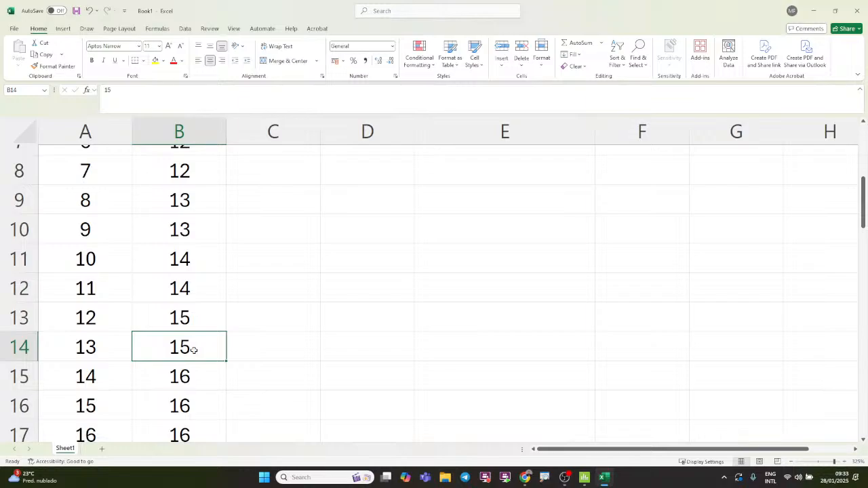
type("16")
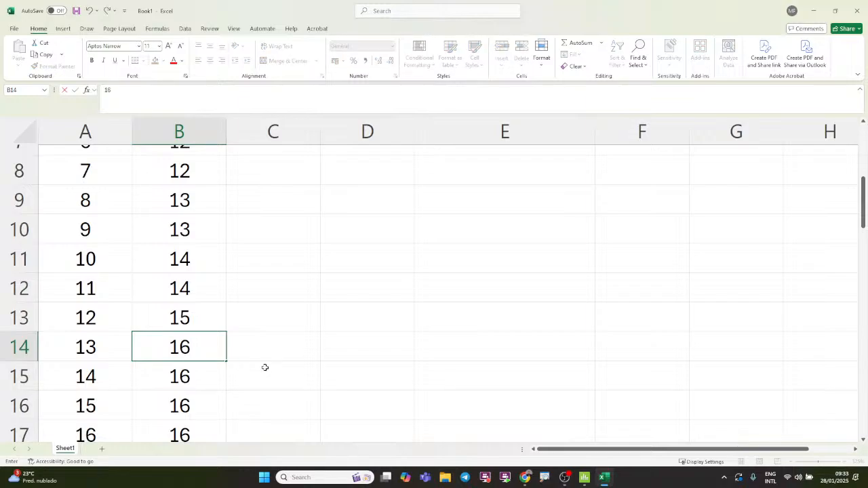
left_click(264, 370)
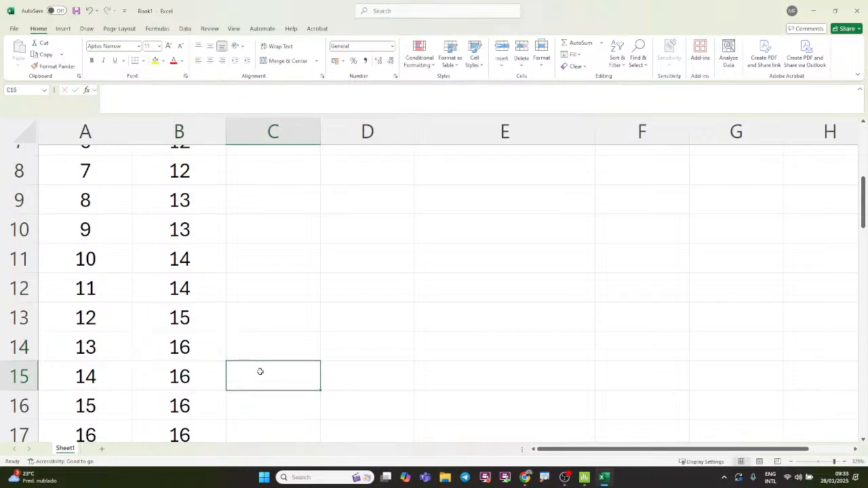
left_click(158, 320)
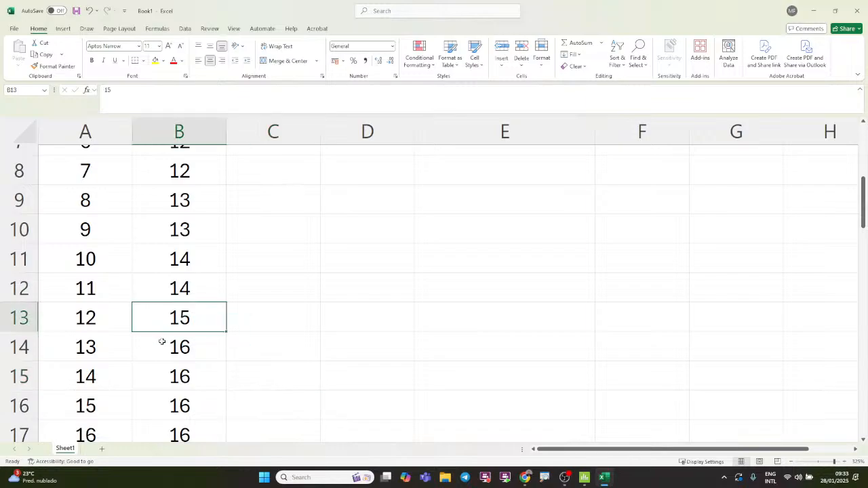
left_click(163, 341)
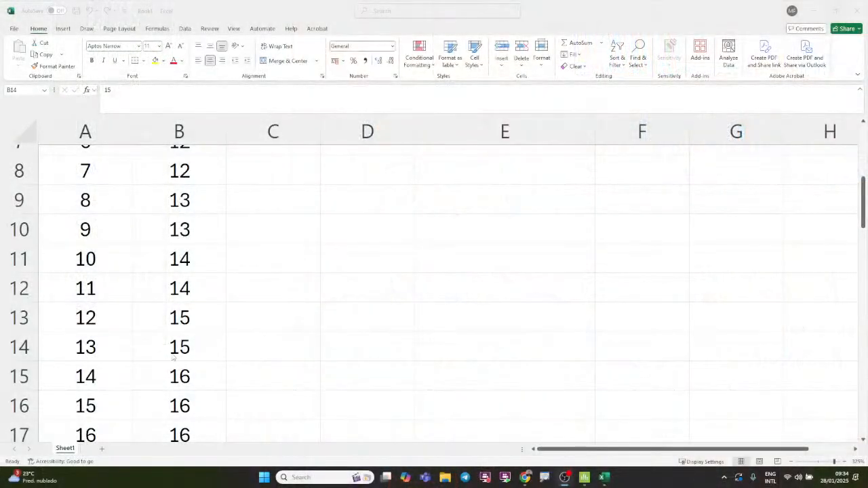
left_click(109, 316)
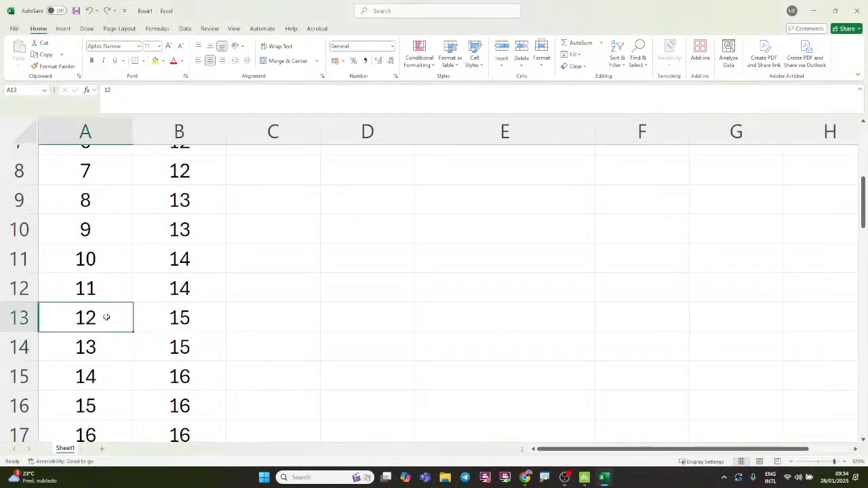
scroll(448, 314, "up", 3)
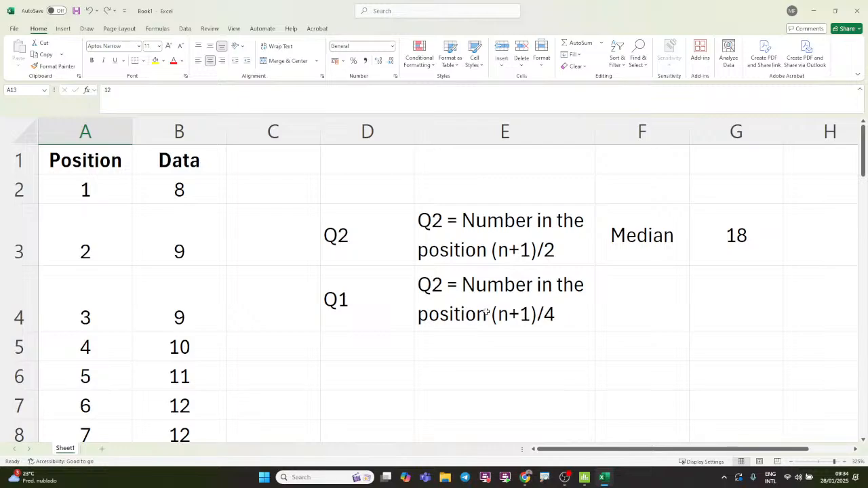
Try to replace the Median label in F3 with a copy of G3, and undo the paste.
left_click(612, 310)
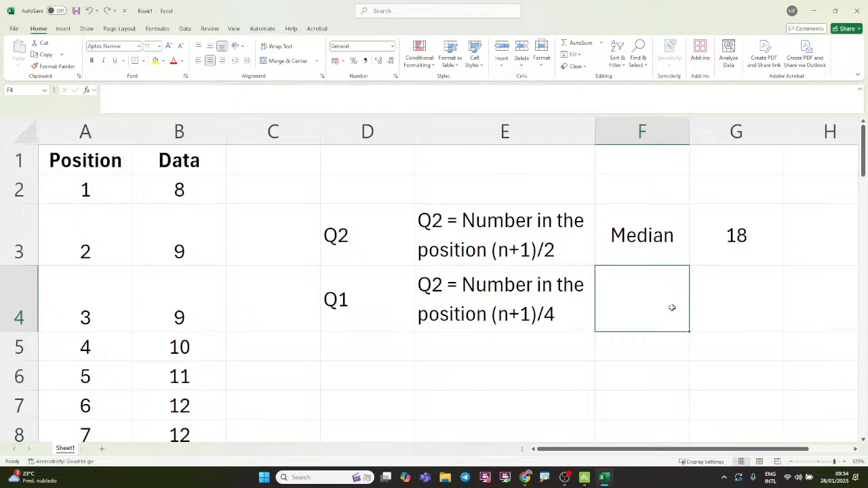
left_click(659, 252)
key("Delete")
key("Right")
key("ctrl+c")
key("Left")
key("ctrl+v")
key("Right")
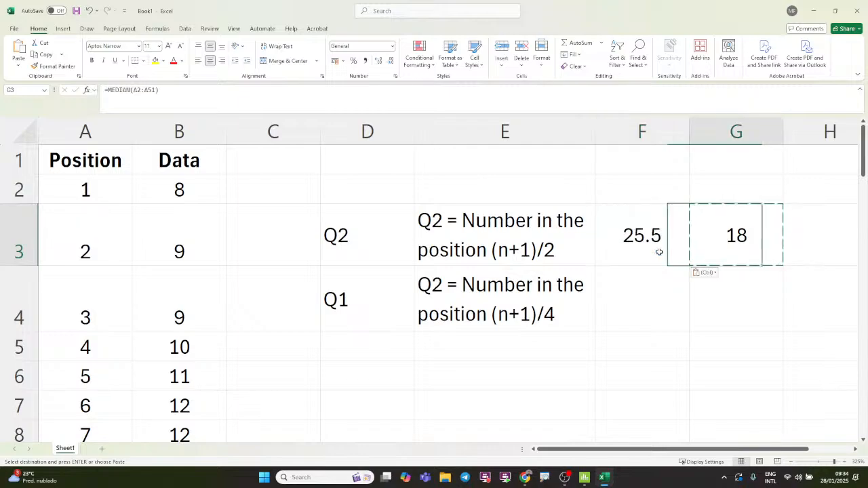
key("ctrl+z")
key("Escape")
Clear the median value from G3 and enter 15 in F3.
key("Left")
key("Right")
key("Right")
key("Delete")
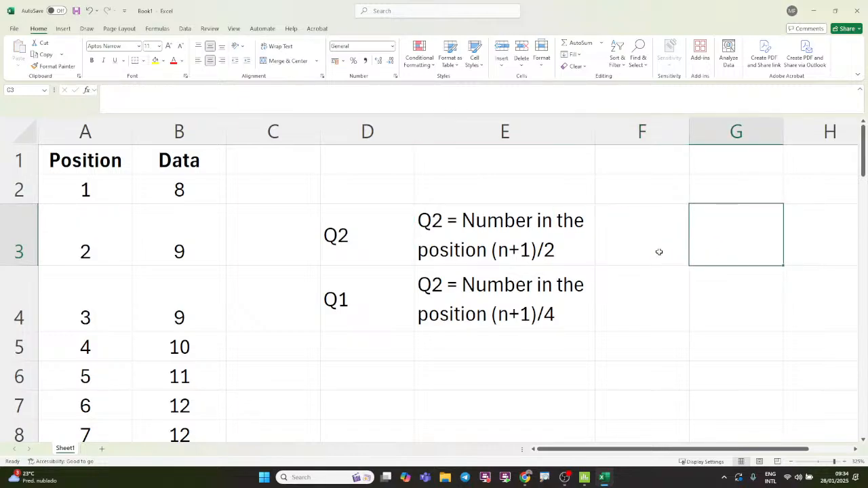
key("Left")
type("15")
key("Return")
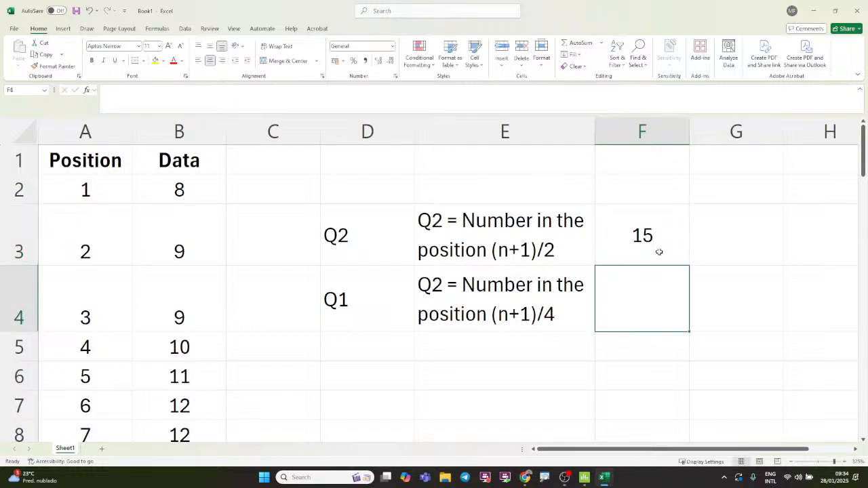
Enter 18 in F4 and centre it vertically in the cell.
type("18")
key("Return")
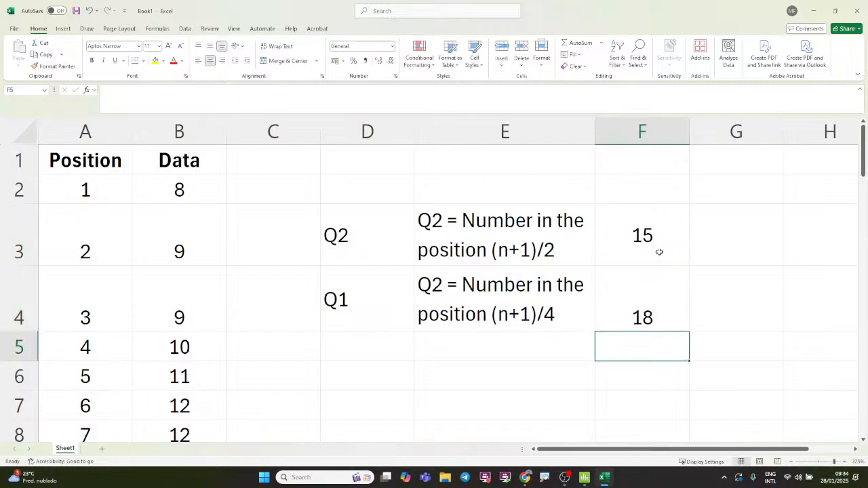
key("Up")
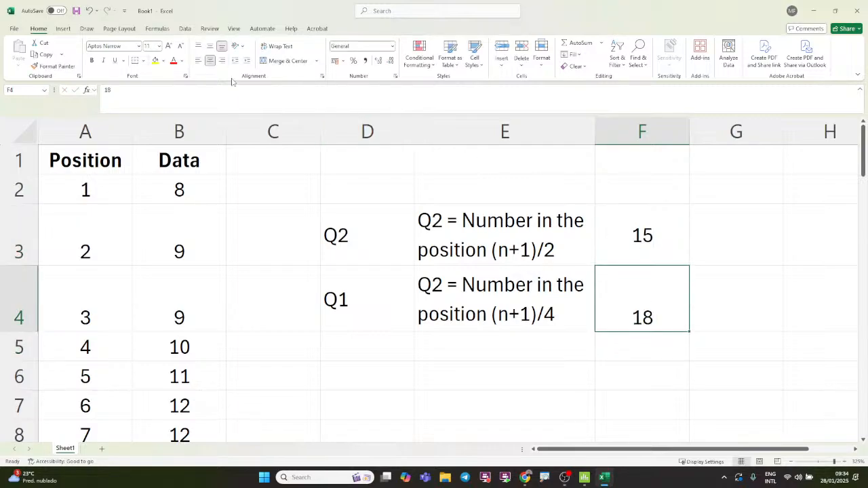
left_click(210, 46)
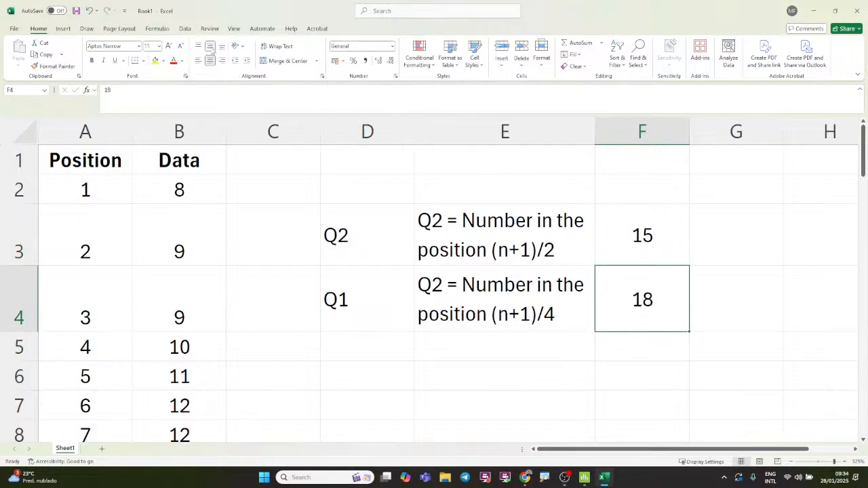
Copy the Q1 row, cells D4 to F4, into row 5 and change the label in D5 to Q3.
left_click(383, 341)
left_click(391, 311)
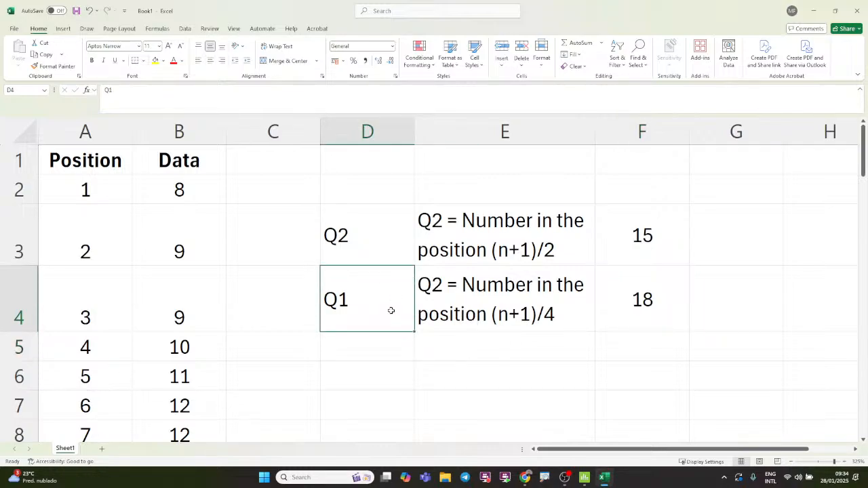
key("shift+Right")
key("shift+Right")
key("ctrl+c")
key("Down")
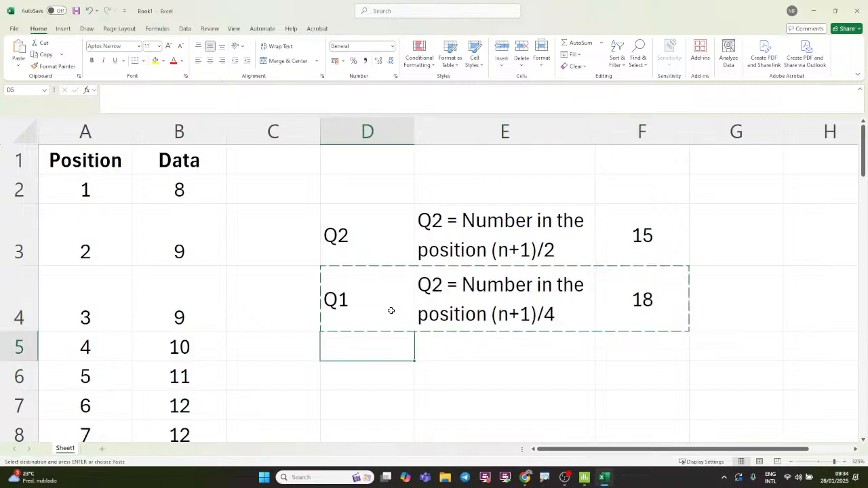
key("ctrl+v")
key("Left")
key("Right")
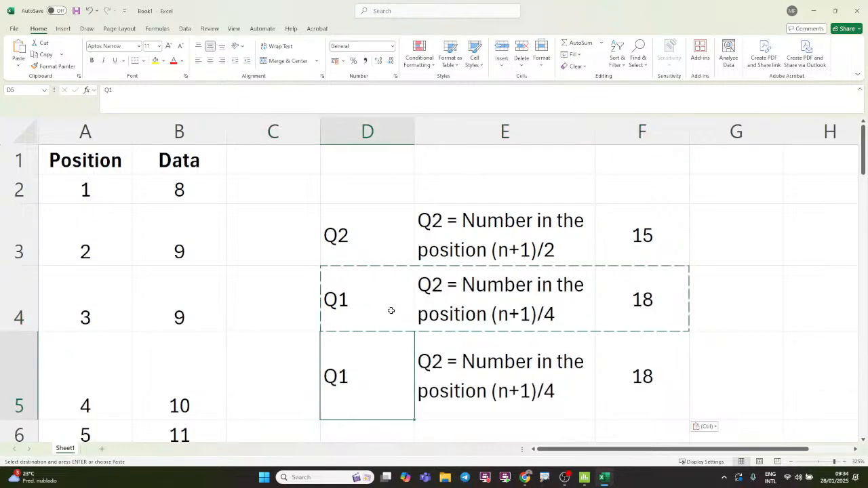
type("Q3")
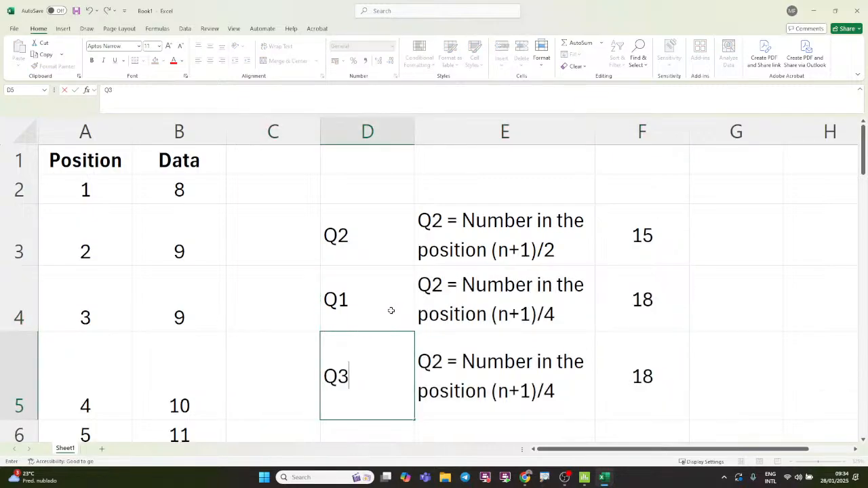
key("Return")
Correct the quartile name in the E4 description so it reads Q1 = Number in the position (n+1)/4.
key("Up")
key("Right")
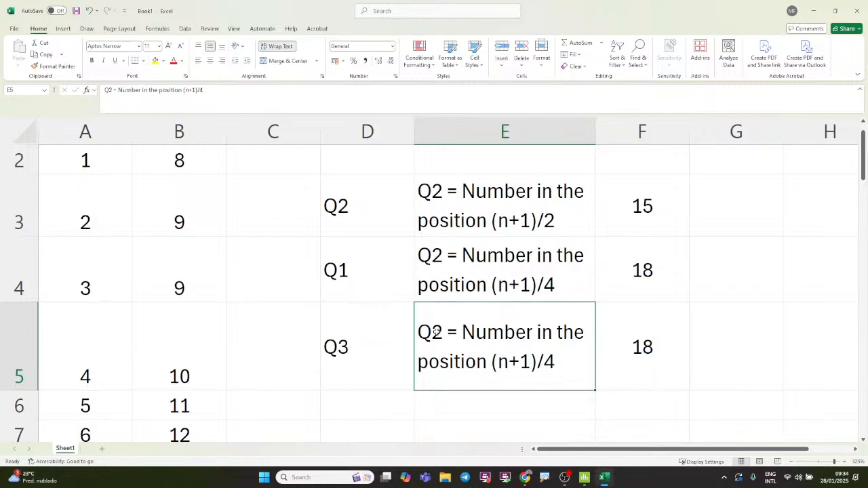
double_click(442, 333)
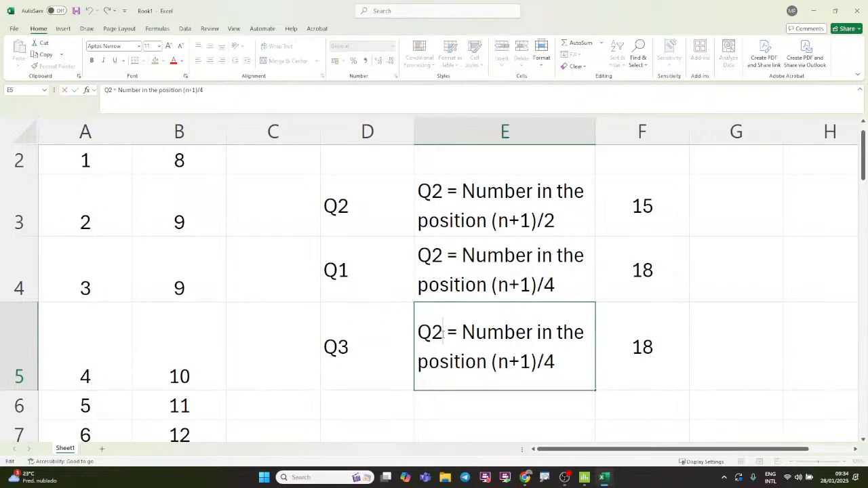
double_click(434, 259)
key("shift+Left")
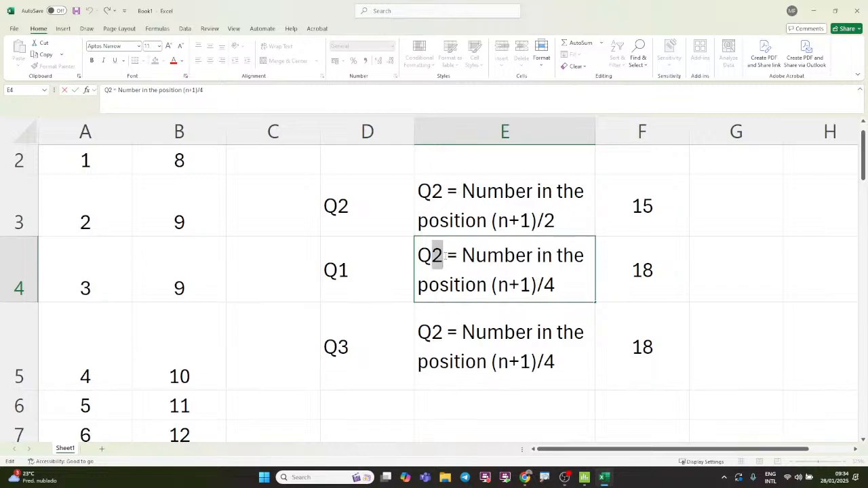
type("1")
key("Return")
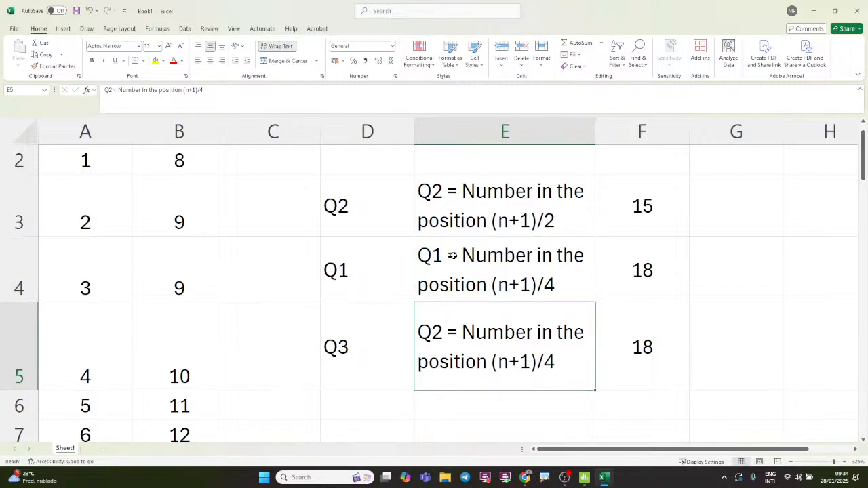
Rewrite the E5 description as Q3 = Number in the position 3*(n+1)/4.
double_click(442, 333)
key("BackSpace")
type("3")
key("Return")
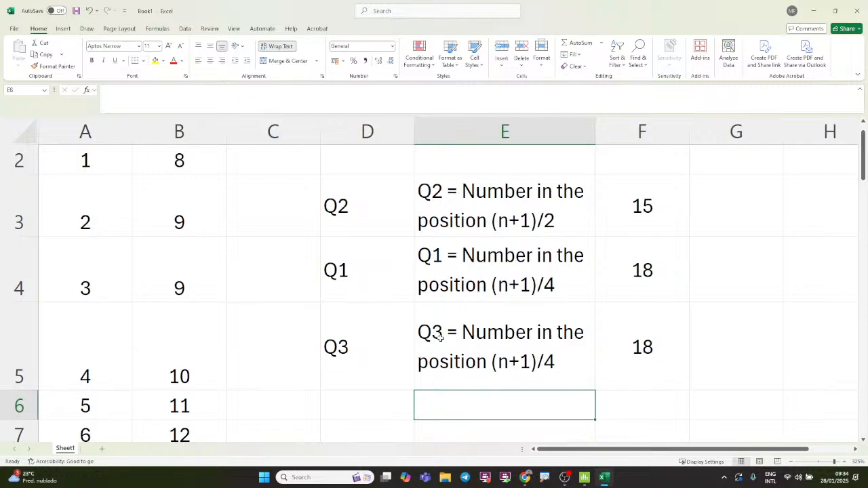
double_click(492, 362)
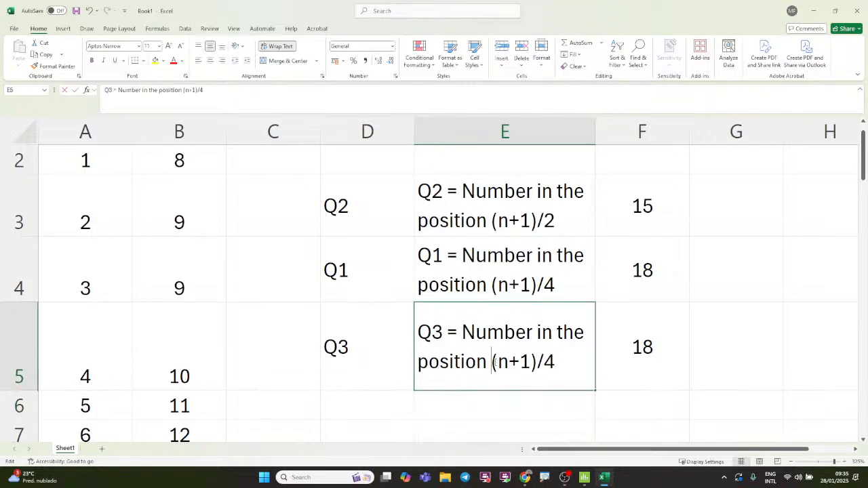
type("3")
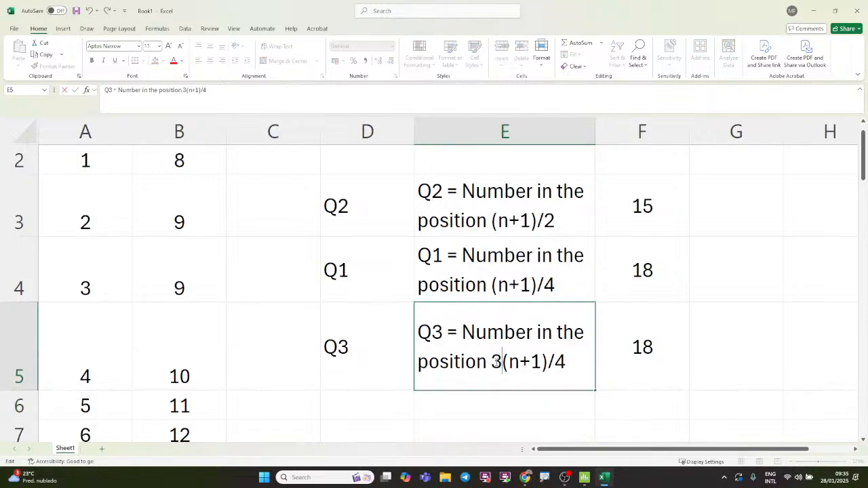
type("*")
left_click(640, 405)
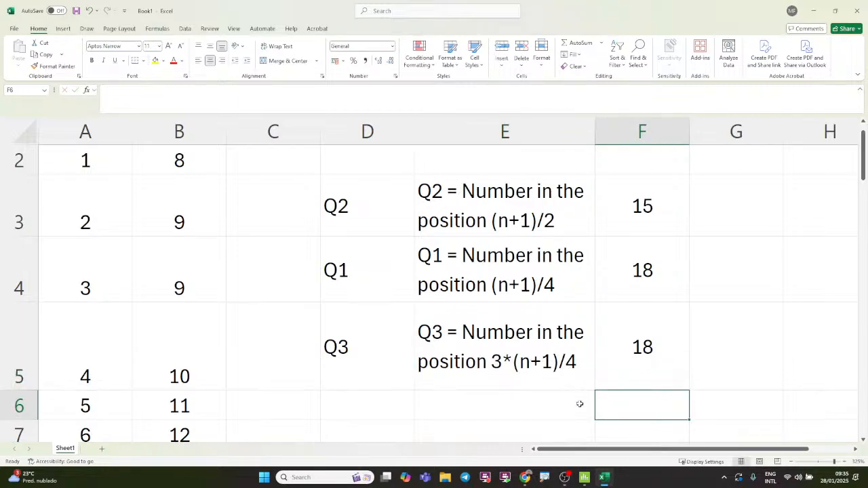
Add the heading Position in G2 and calculate the Q2 position in G3 with =51/2.
left_click(657, 376)
left_click(706, 167)
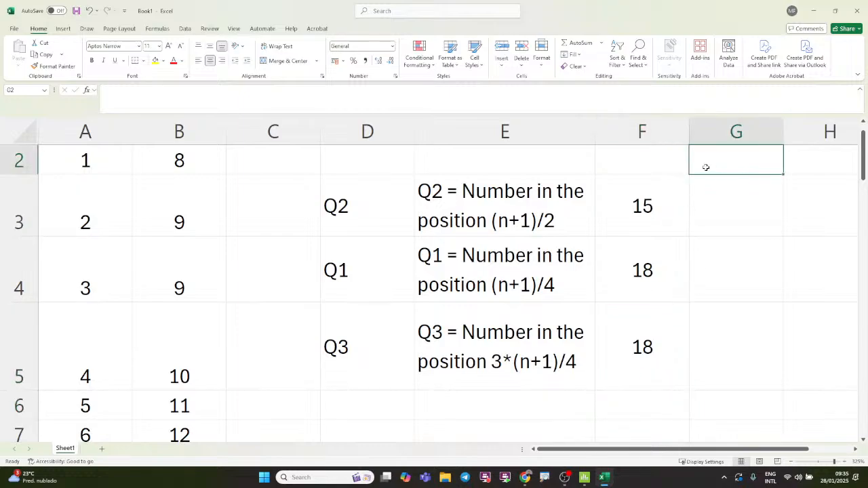
type("Position")
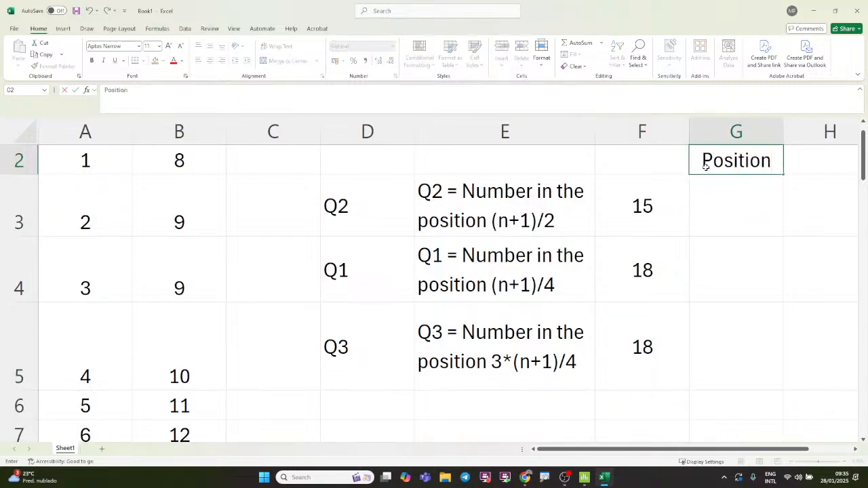
key("Return")
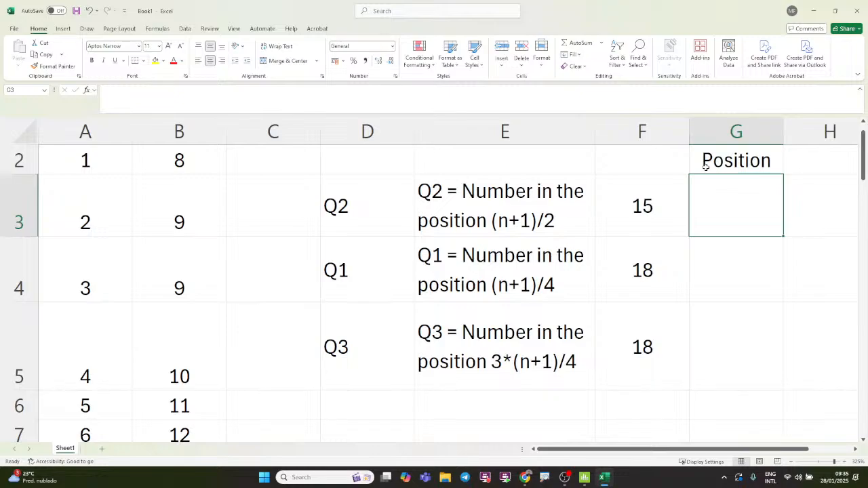
type("=51/")
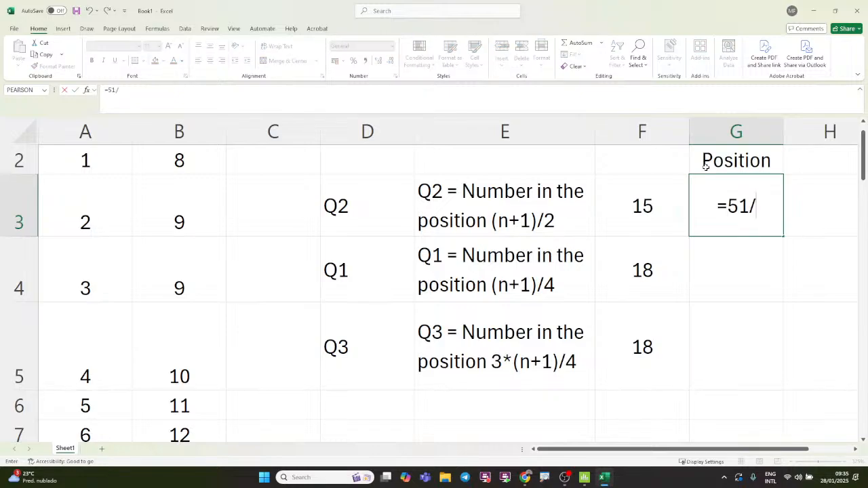
type("2")
key("Return")
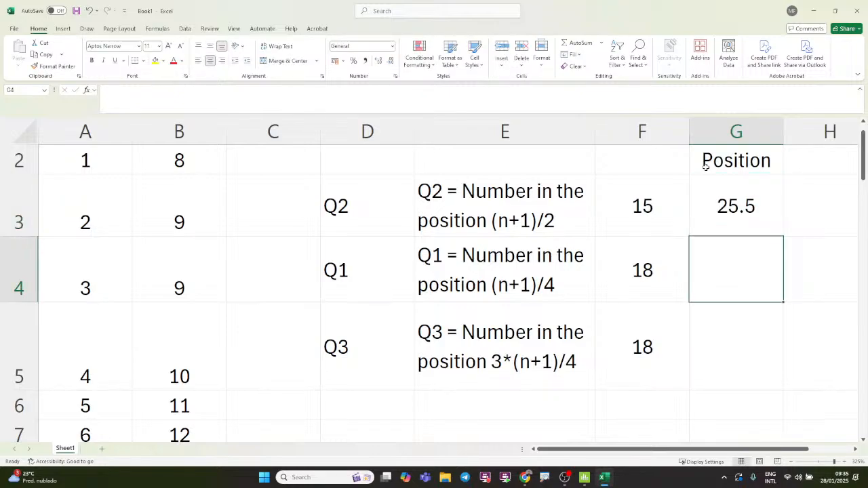
Calculate the Q1 position in G4 with =51/4.
type("=")
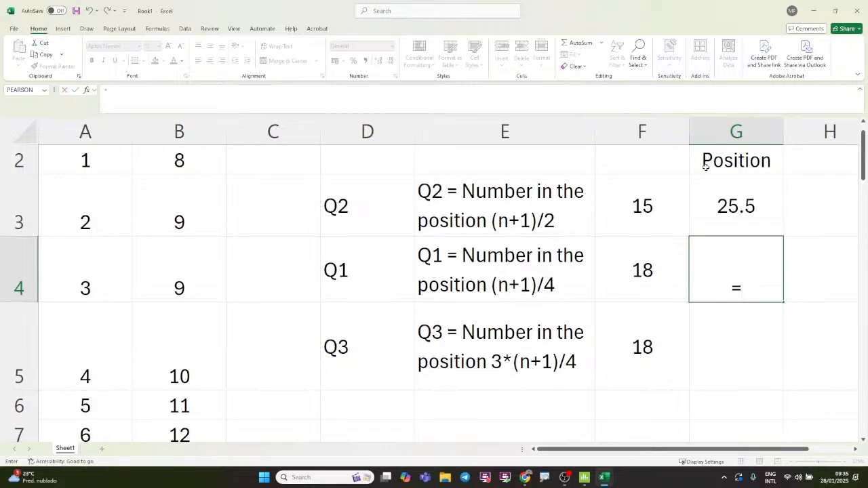
type("51/4")
key("Return")
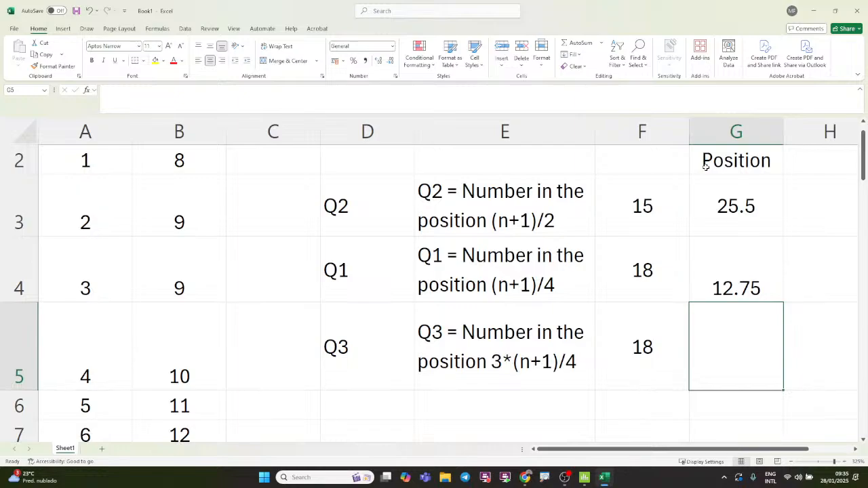
key("Up")
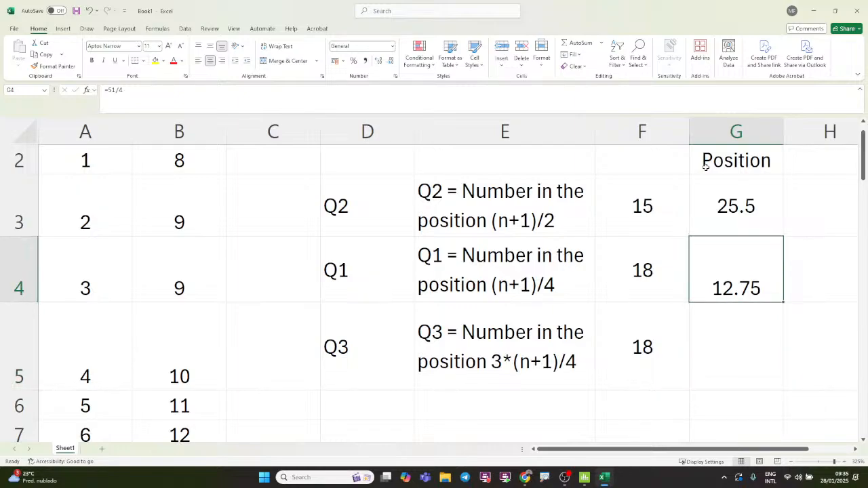
type("*3")
key("Return")
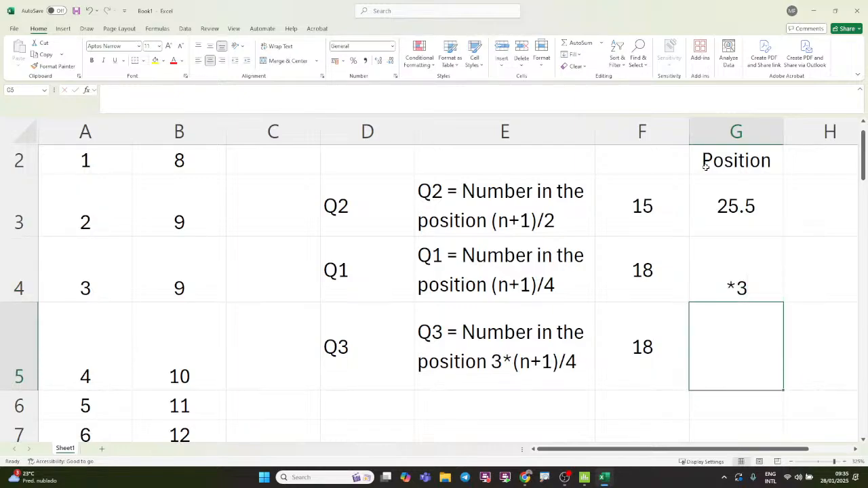
key("ctrl+z")
key("Down")
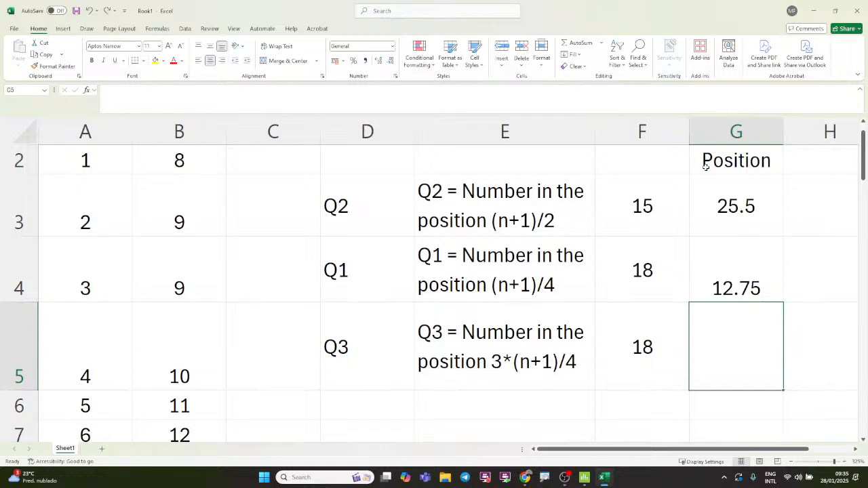
Calculate the Q3 position in G5 as three times the Q1 position with =G4*3.
type("=")
key("Up")
type("*3")
key("Return")
key("Up")
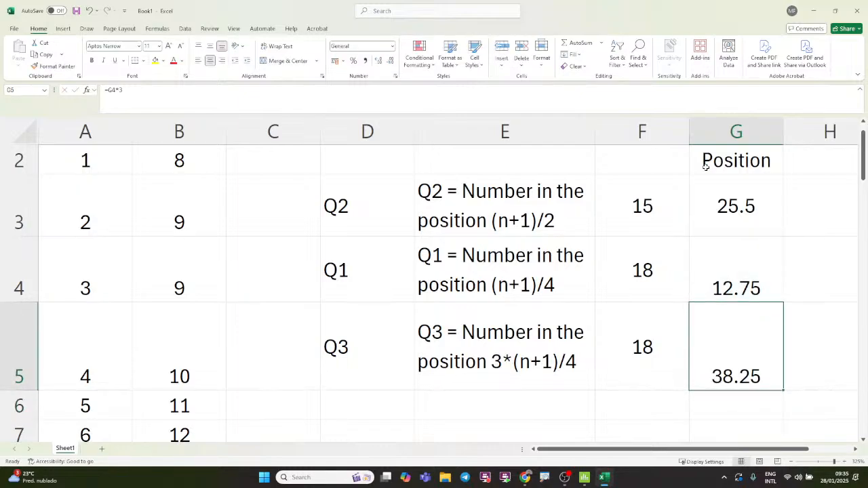
Centre the positions in G3 to G5 vertically and make rows 3 to 5 equally high.
left_click_drag(736, 198, 728, 351)
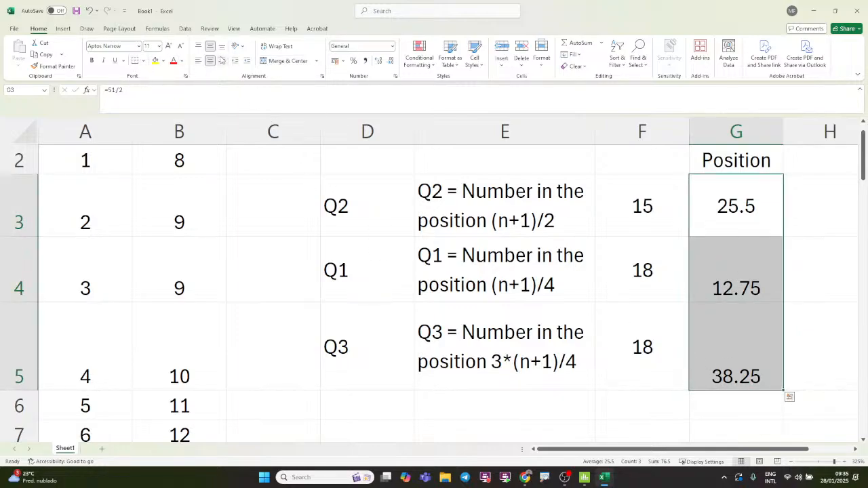
left_click(210, 47)
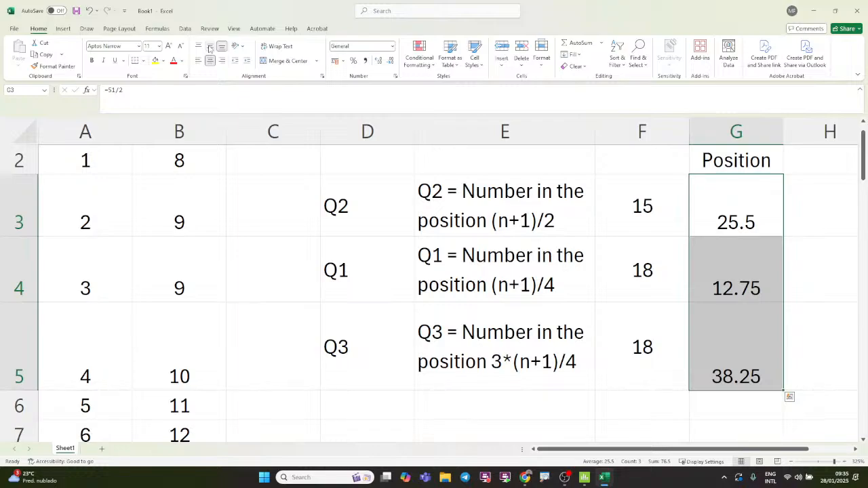
left_click(210, 47)
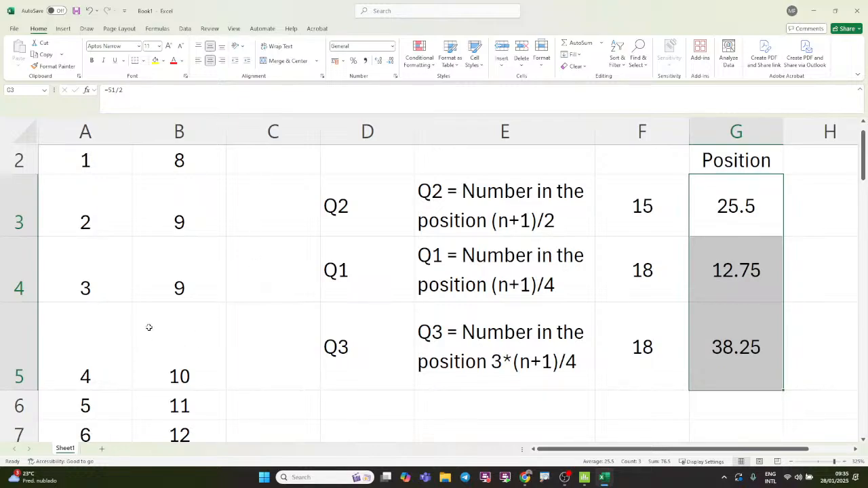
left_click_drag(19, 204, 26, 373)
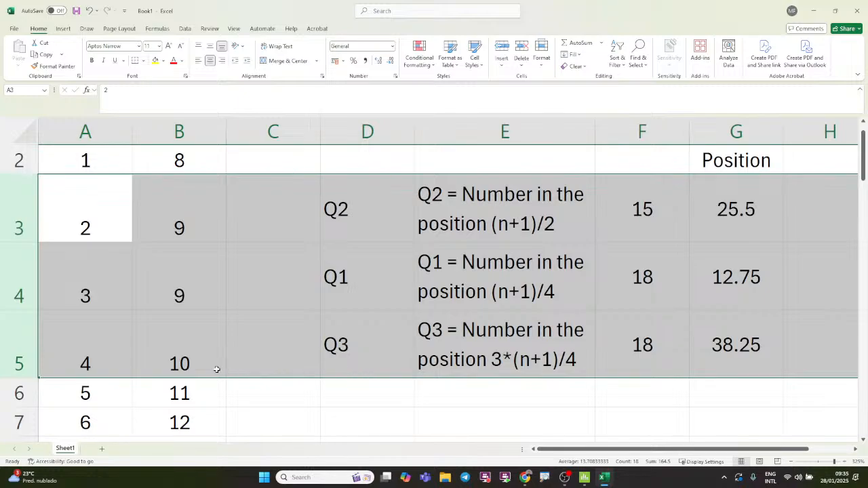
Look up the data at positions 38 and 39 and enter 23 as the Q3 value in F5.
scroll(219, 366, "down", 11)
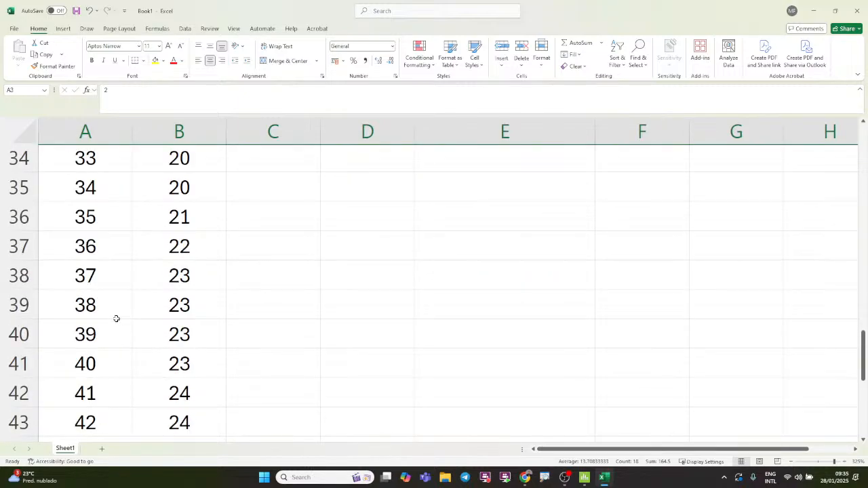
left_click(107, 305)
left_click(115, 333)
left_click(118, 306)
left_click(125, 327)
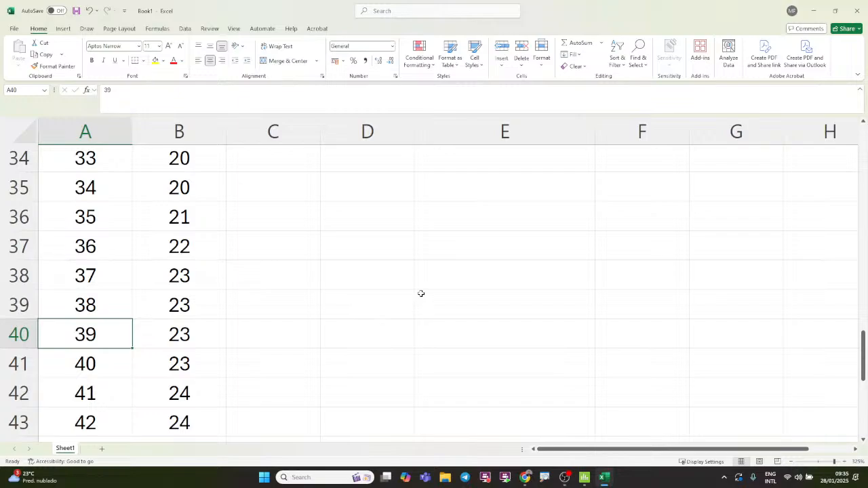
scroll(533, 298, "up", 11)
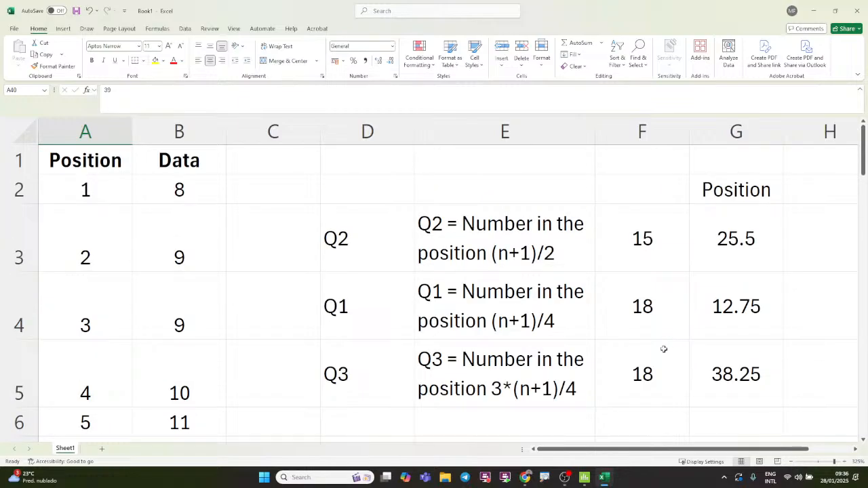
left_click(653, 367)
type("23")
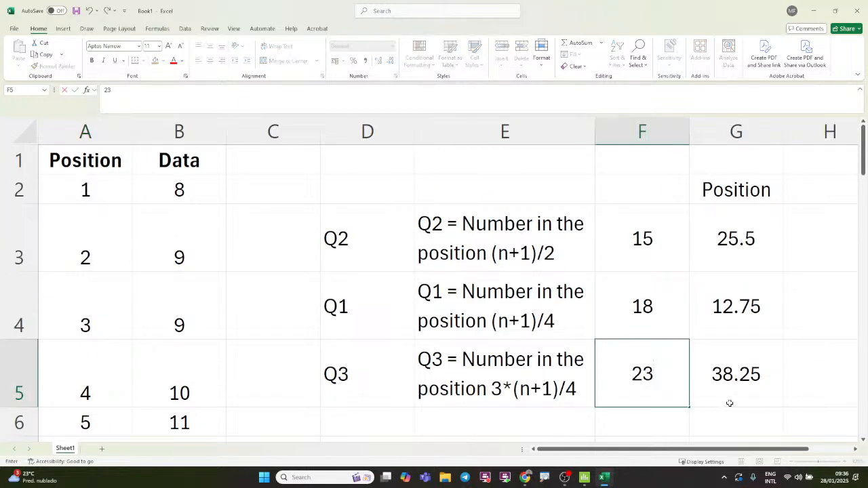
left_click(773, 405)
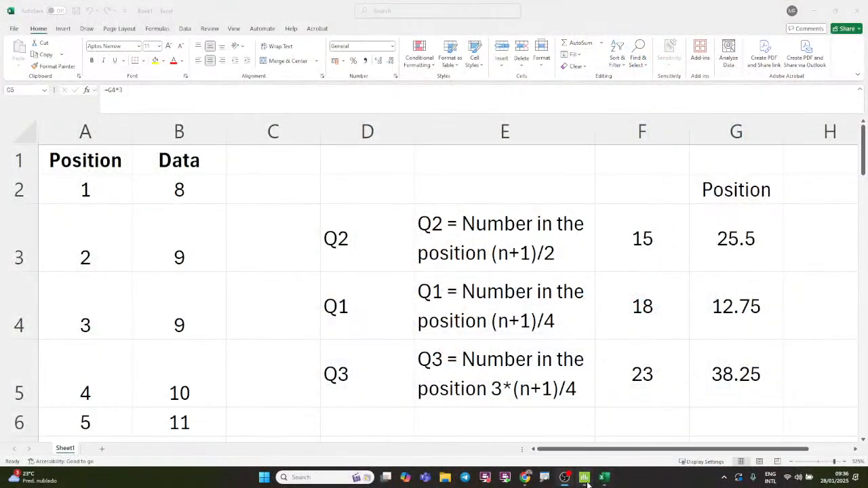
Switch to Minitab and check the quartile statistics of the Height_None boxplot.
mouse_move(584, 478)
left_click(632, 427)
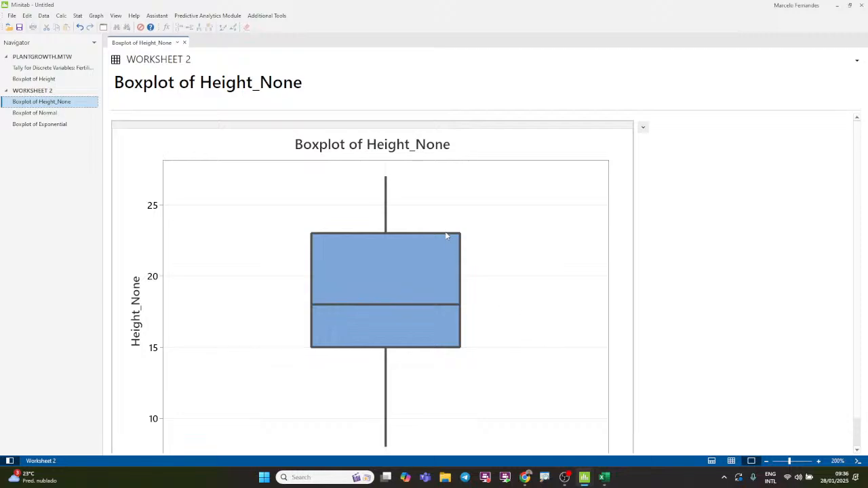
mouse_move(439, 238)
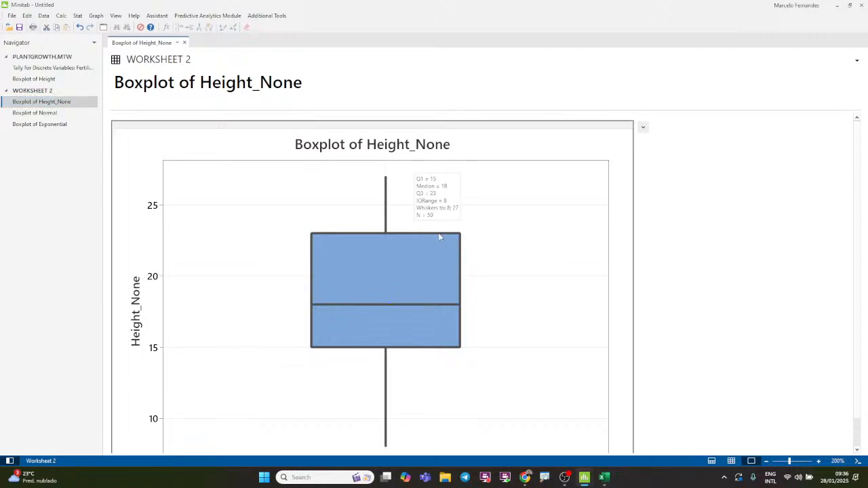
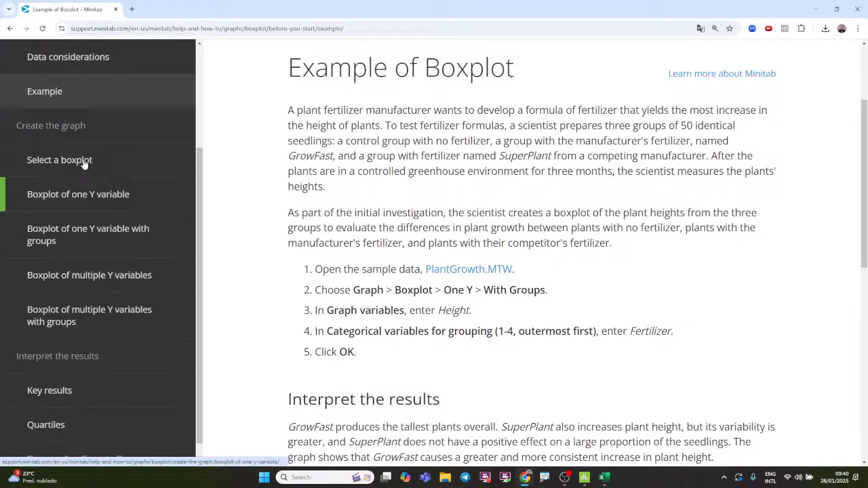
Browse the boxplot example in the Minitab Support web help, opening its Key results topic and its Quartiles topic.
scroll(41, 173, "down", 6)
scroll(136, 359, "down", 2)
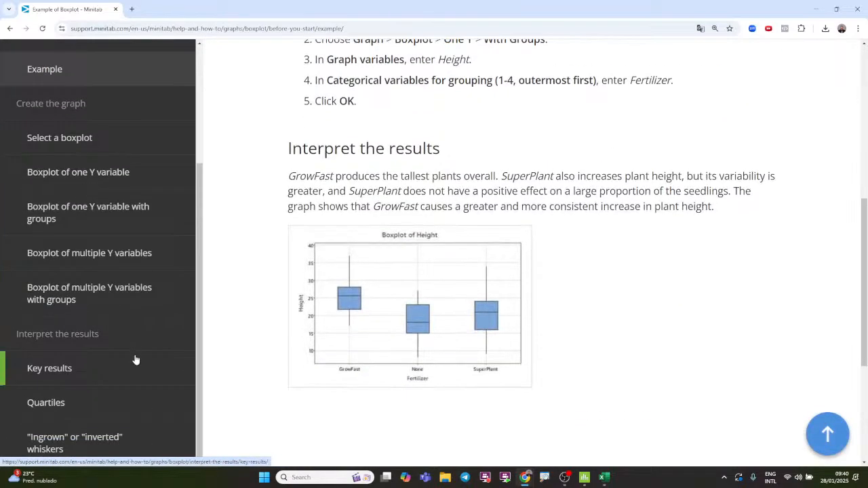
scroll(161, 351, "up", 3)
scroll(161, 347, "down", 3)
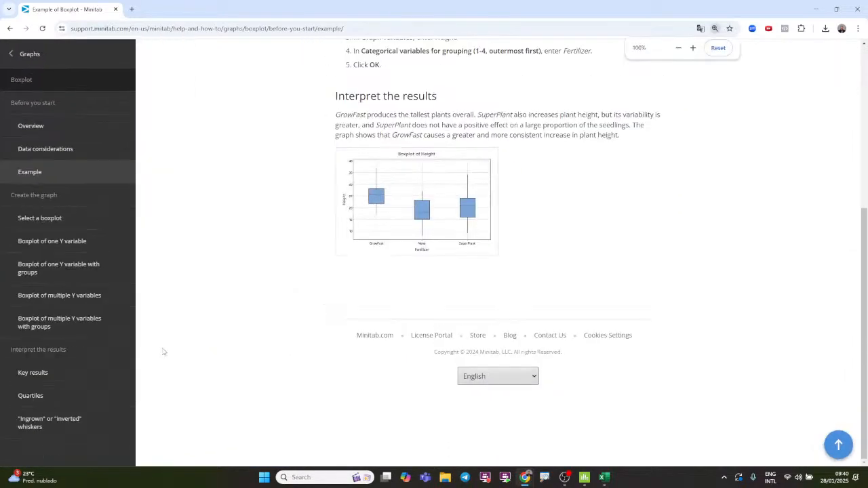
left_click(68, 370)
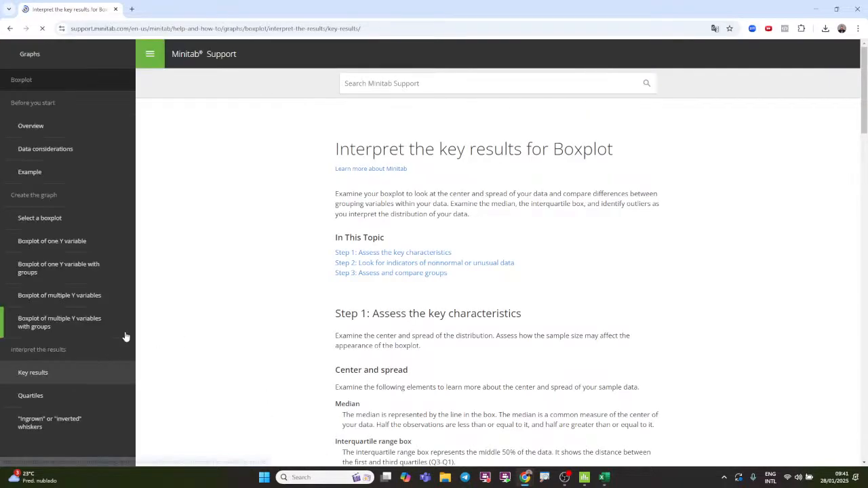
left_click(41, 401)
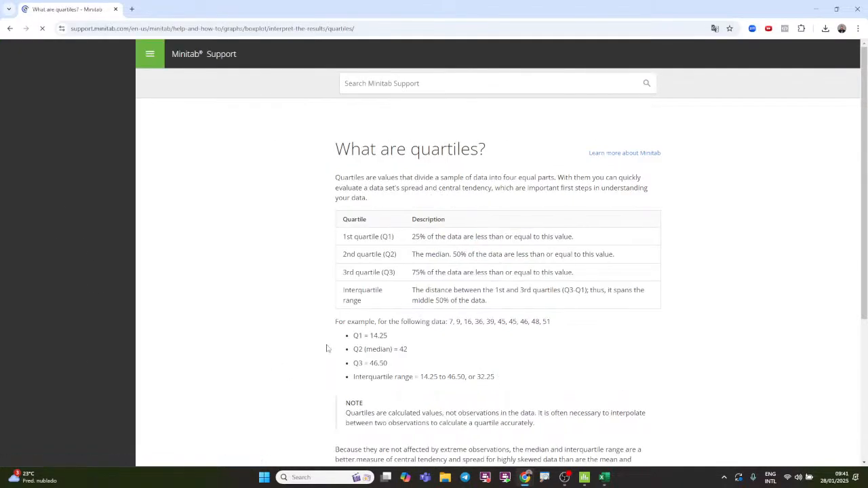
Enlarge the quartiles help page and read its definitions of Q1, Q2, Q3 and interquartile range with the worked example.
scroll(456, 344, "down", 1)
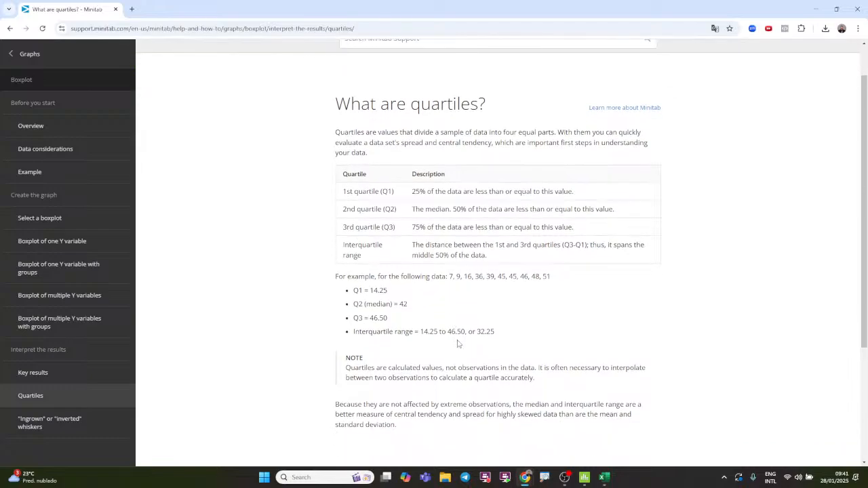
key("ctrl+plus")
key("ctrl+plus")
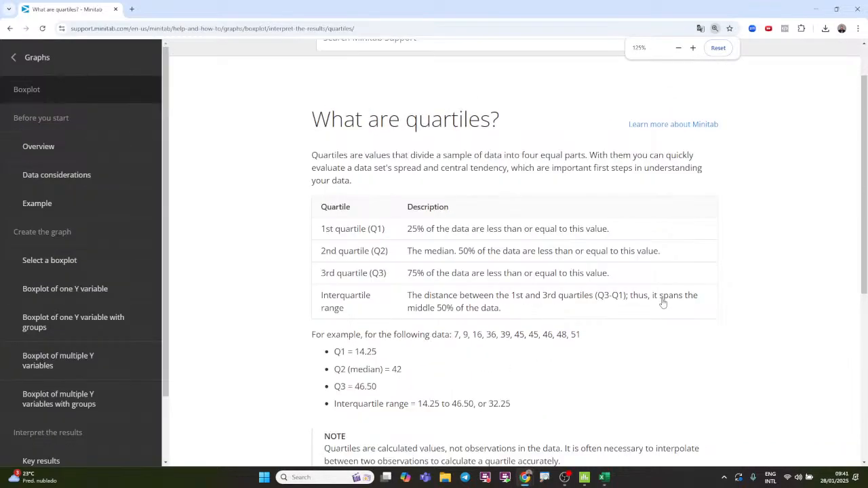
scroll(661, 305, "down", 4)
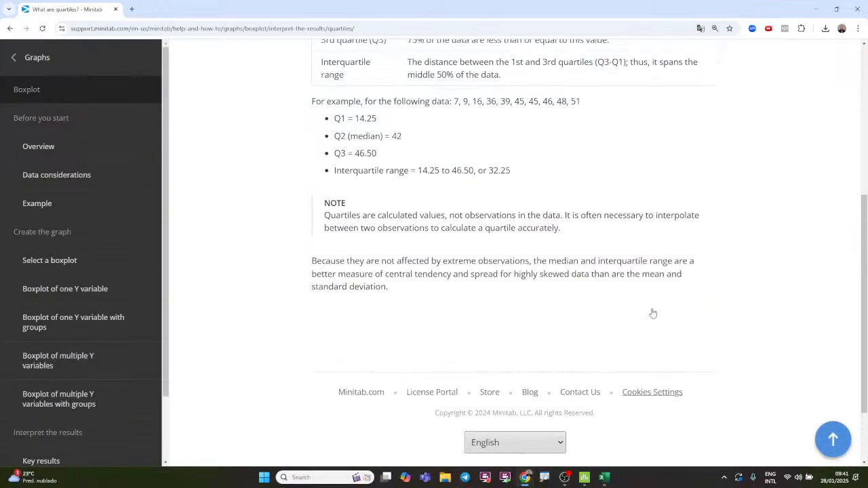
scroll(653, 313, "up", 3)
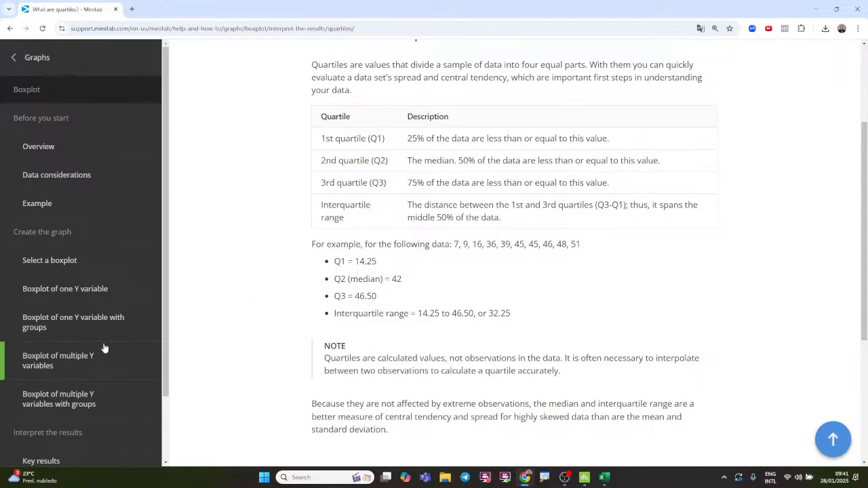
Open the "Ingrown" or "inverted" whiskers help topic and enlarge it to read the lower and upper limit formulas.
scroll(104, 348, "down", 1)
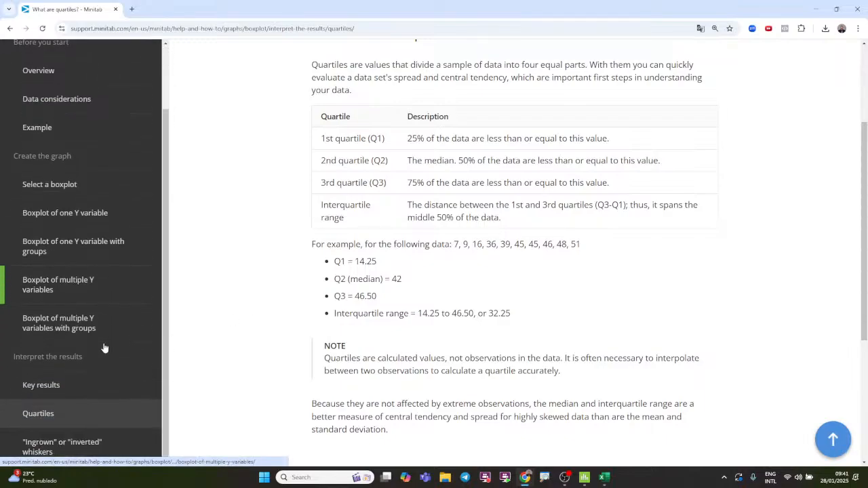
left_click(93, 445)
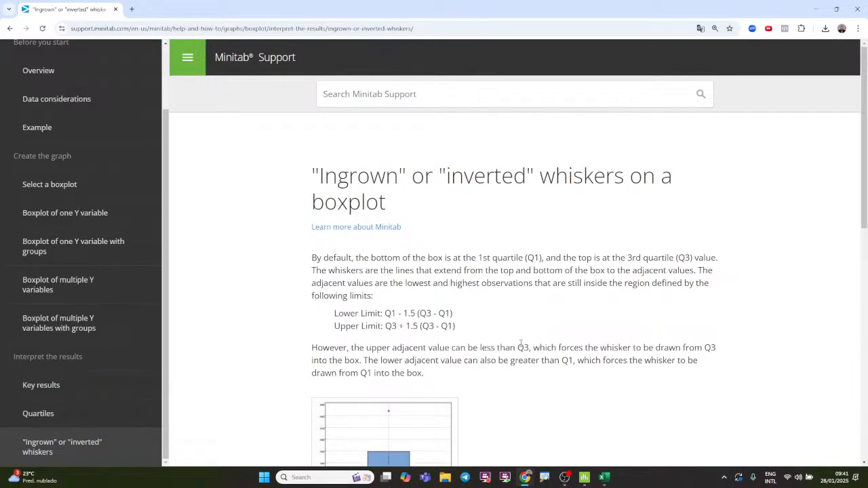
key("ctrl+plus")
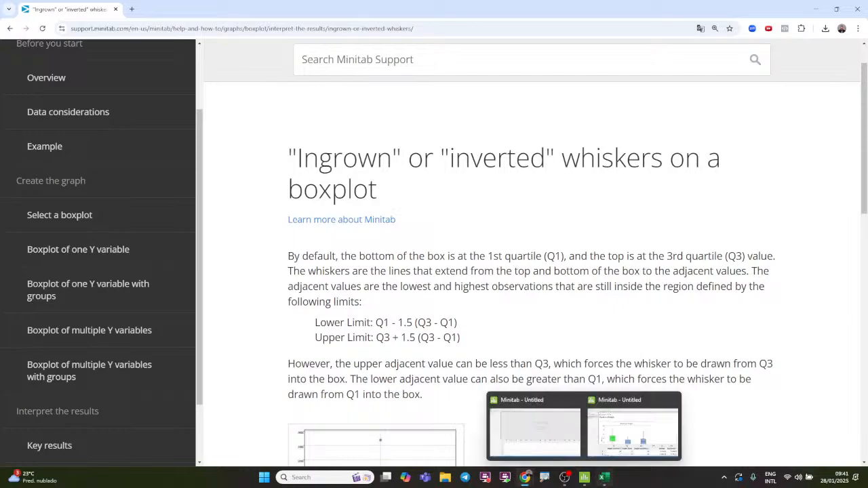
Switch to the Excel workbook, enter the label Lower Limit in D7 and fit column D to its text.
left_click(604, 477)
scroll(439, 361, "down", 2)
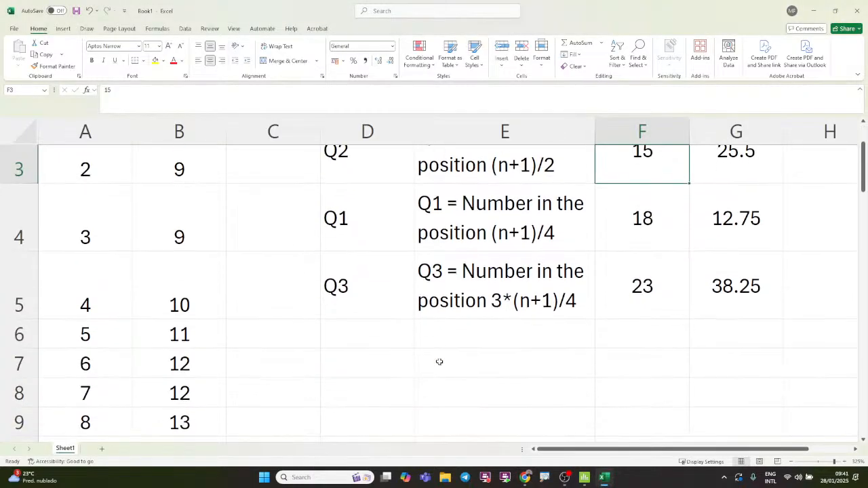
scroll(407, 347, "down", 1)
left_click(391, 272)
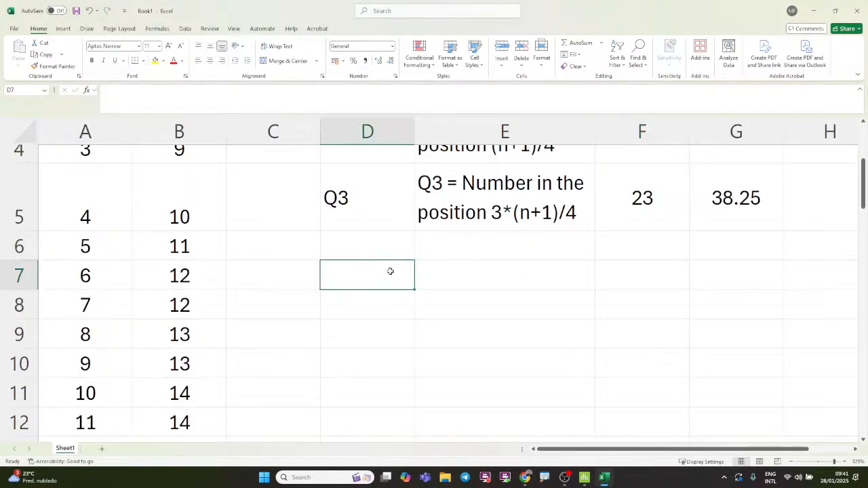
type("Lower Limit")
key("Tab")
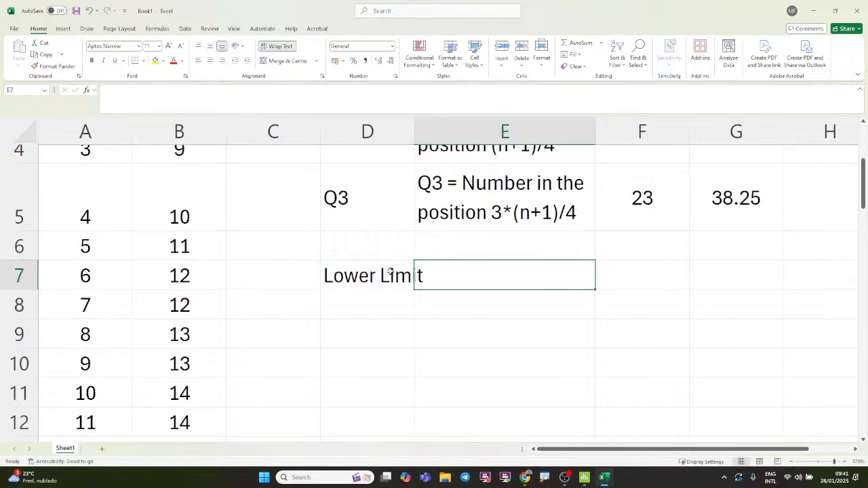
double_click(414, 132)
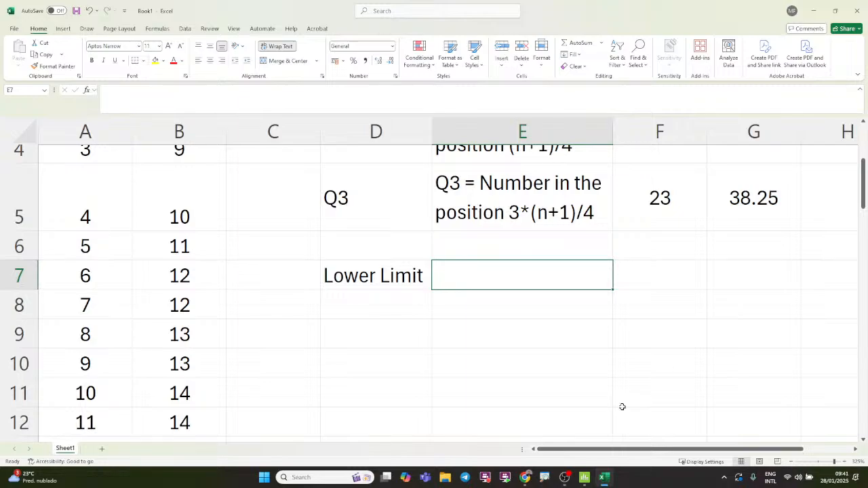
Enter the lower limit's written formula "Q1 - 1.5*IQR" in E7.
type("Q1 - 1.5")
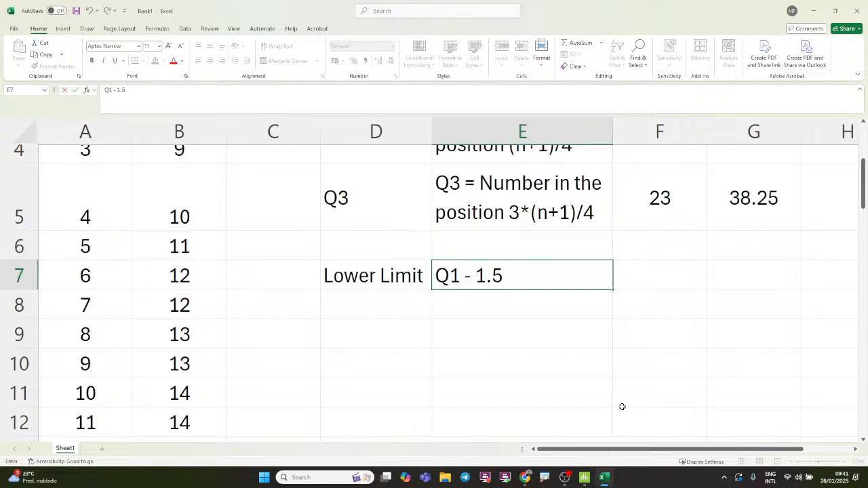
type("*IQR")
key("Tab")
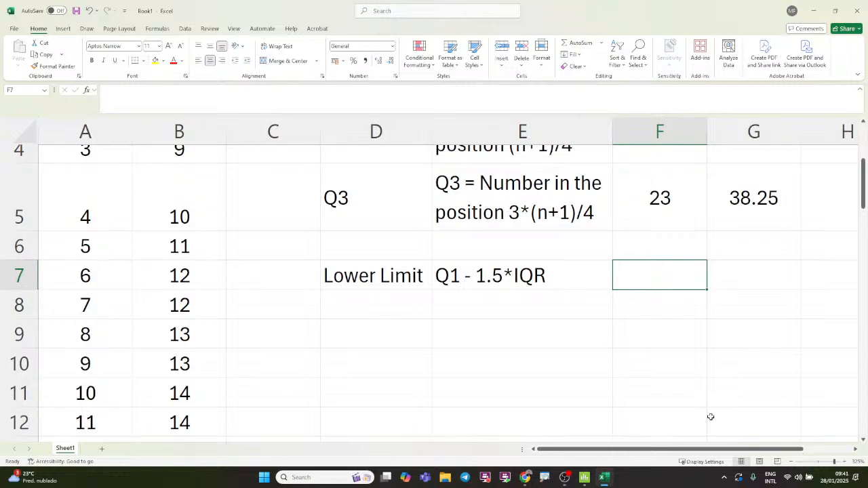
Calculate the lower limit in F7 with the formula =G4-1.5*(F5-F4).
type("=")
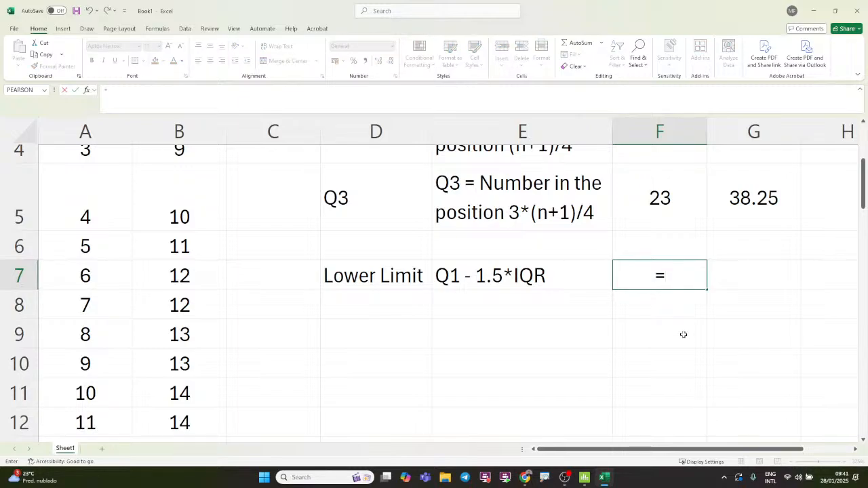
scroll(683, 334, "up", 1)
left_click(742, 232)
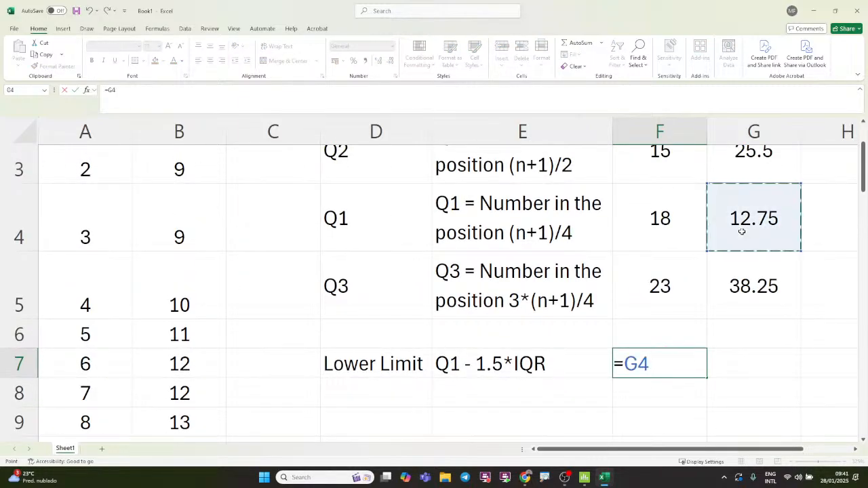
type("-1.5")
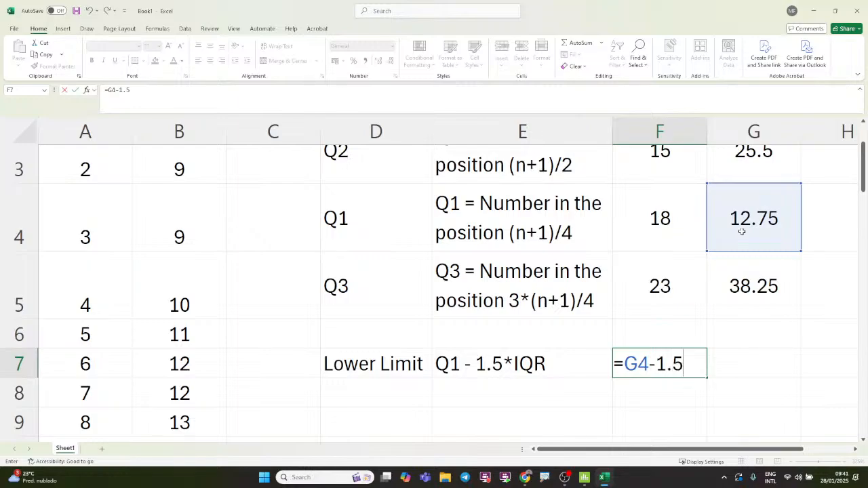
type("*(")
left_click(674, 287)
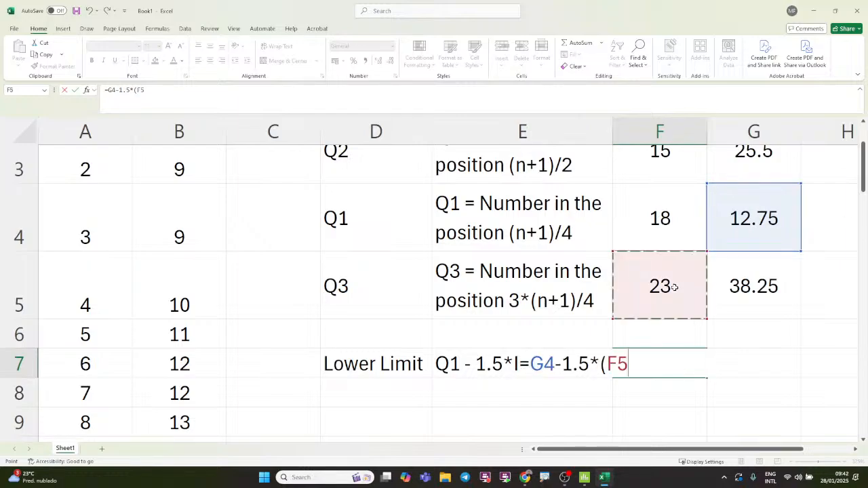
type("-")
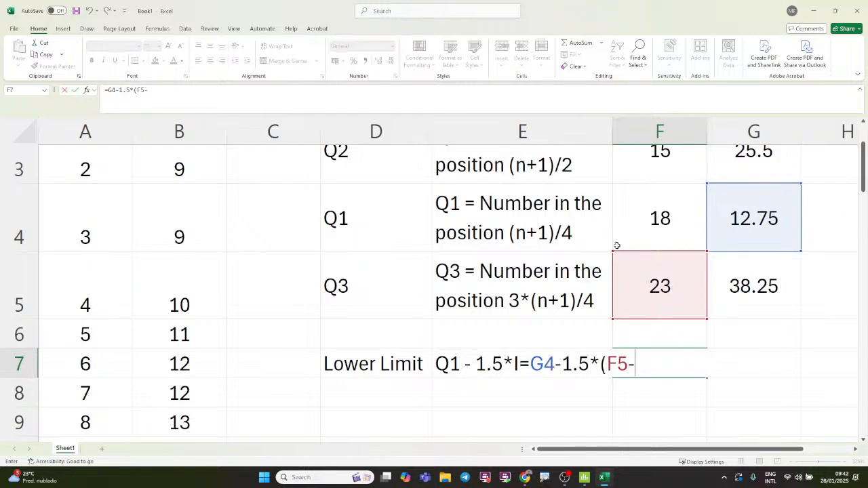
left_click(623, 217)
type(")")
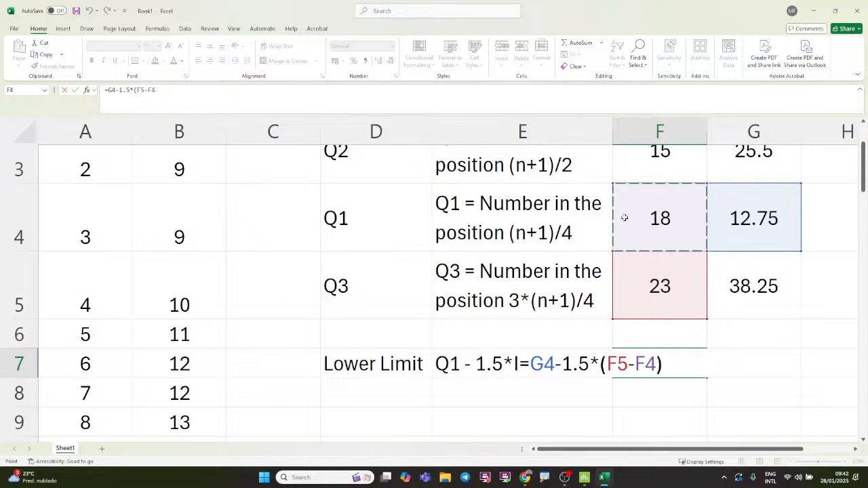
key("Return")
key("Up")
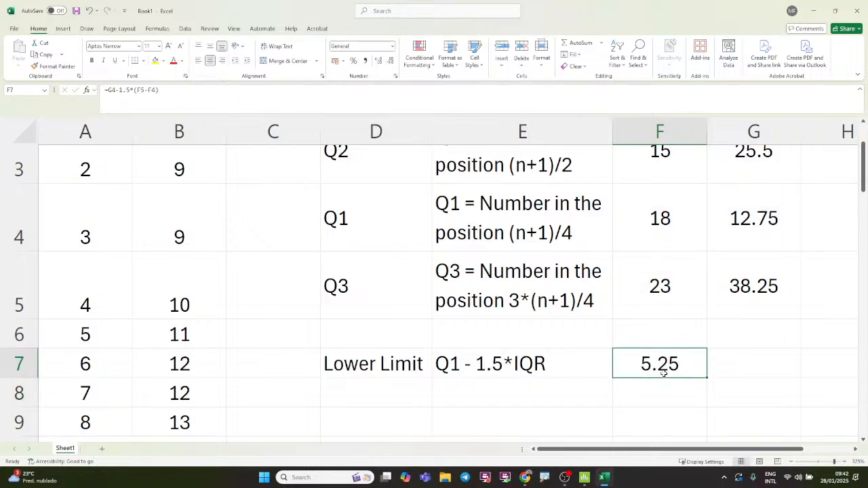
Enter the label Upper Limit in D8 and its written formula "Q3 + 1.5*IQR" in E8.
left_click(399, 384)
type("Upper Limit")
key("Tab")
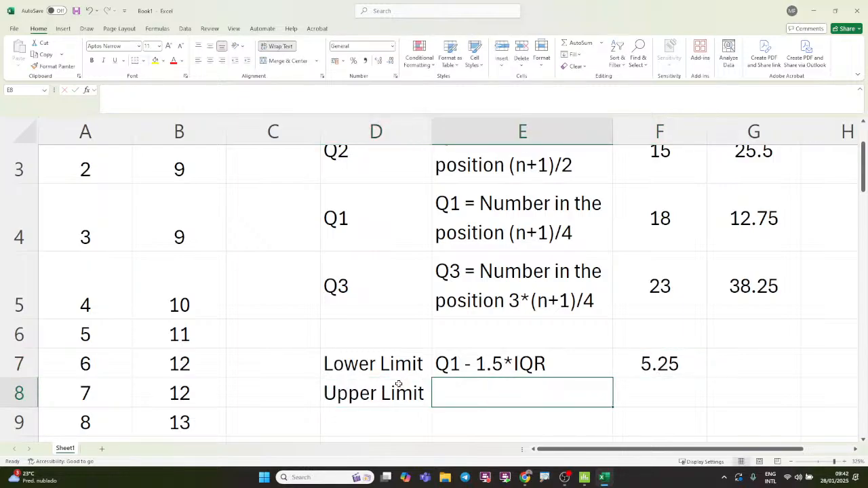
type("Q3")
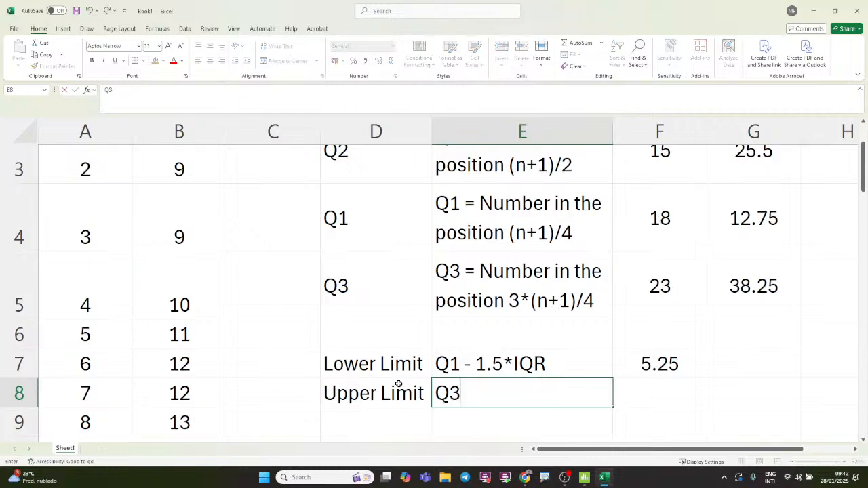
type(" + 1.5*IQR")
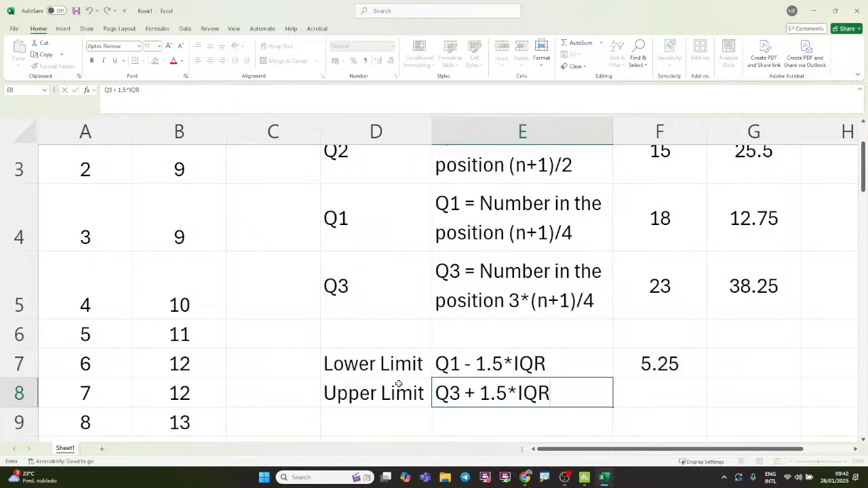
key("Return")
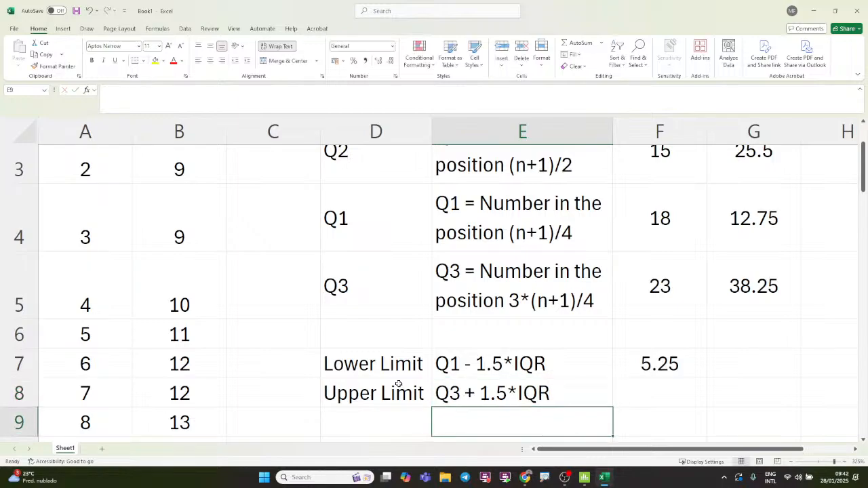
Calculate the upper limit in F8 with the formula =G5+1.5*(F5-F3).
key("Up")
key("Right")
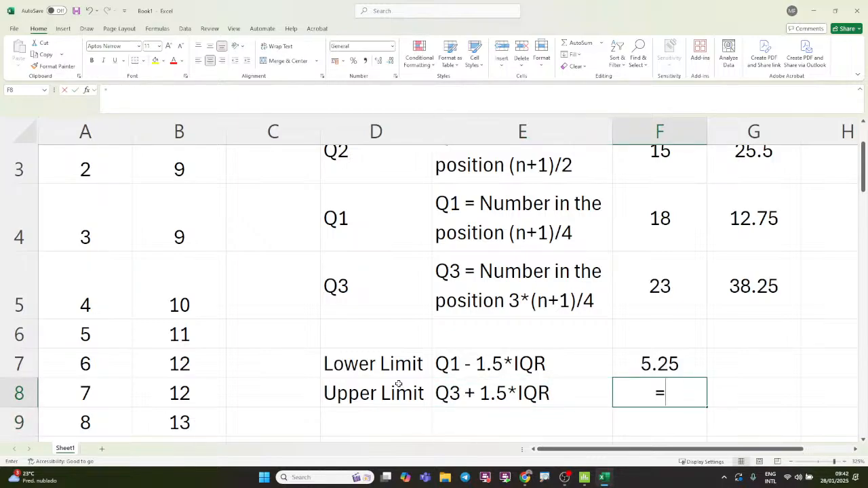
type("=")
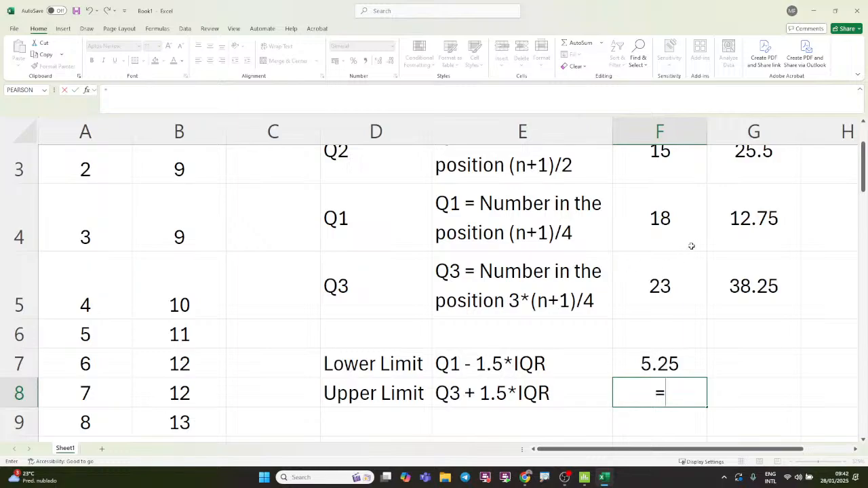
left_click(757, 290)
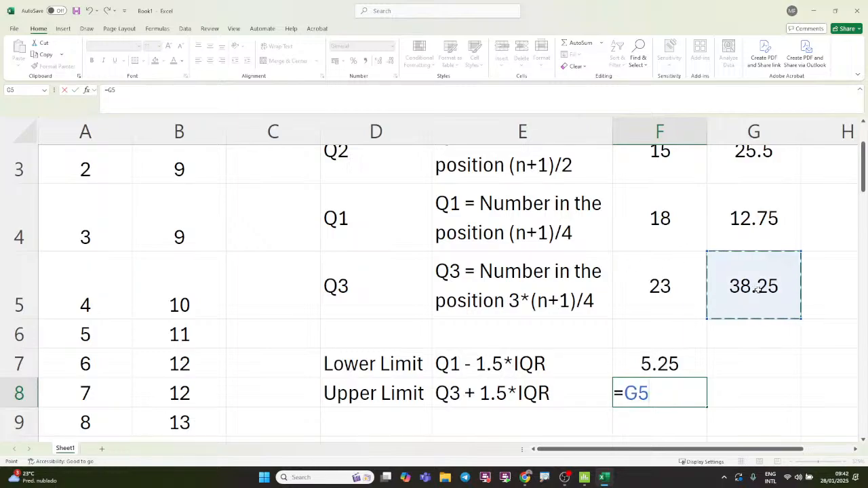
type("+1.5")
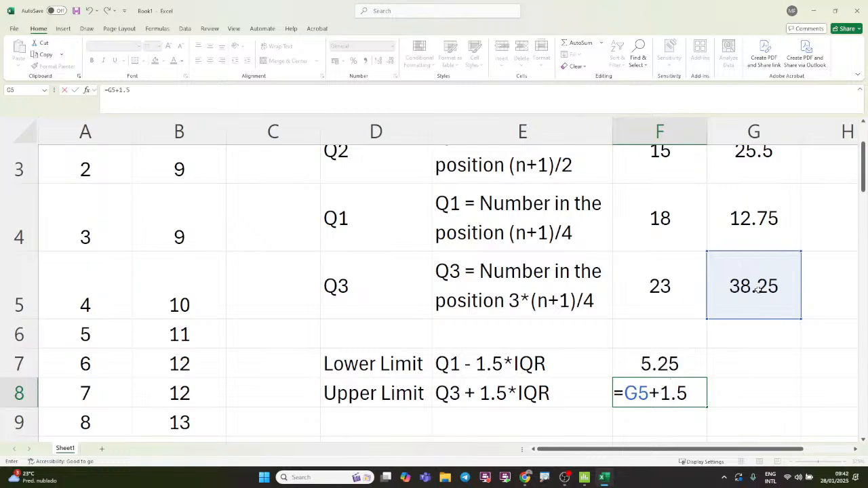
type("*(")
left_click(663, 279)
type("-")
key("Up")
key("Up")
key("Up")
key("Up")
key("Up")
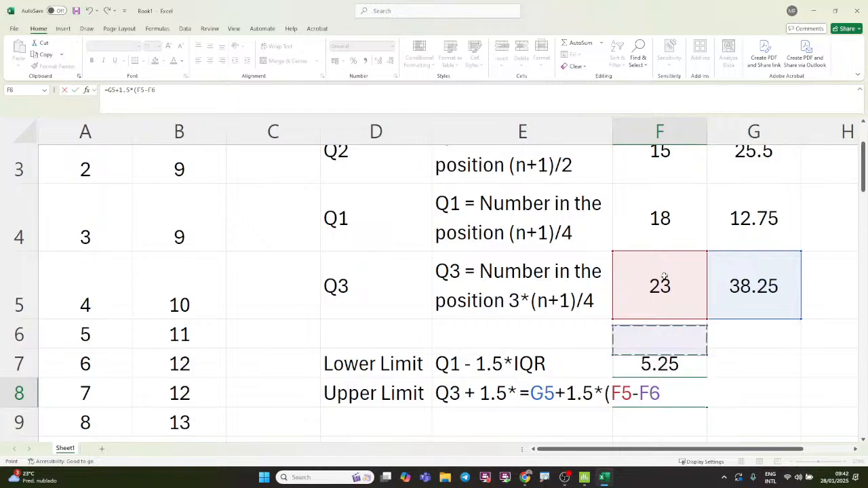
type(")")
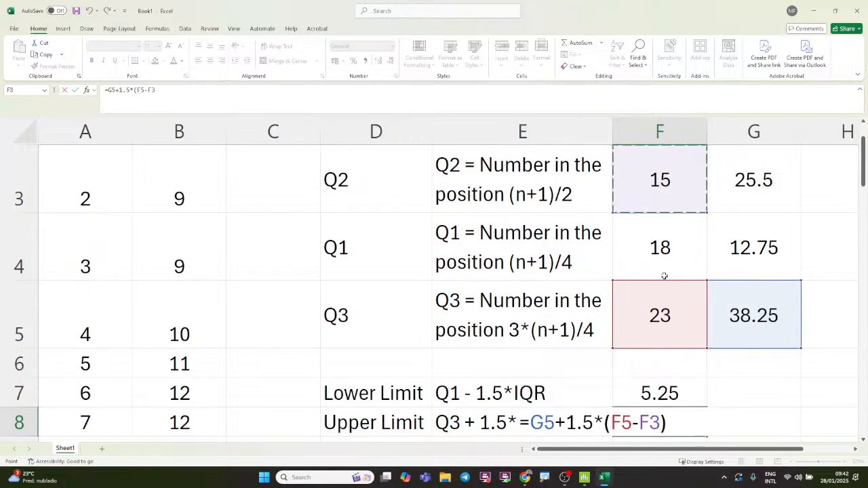
key("Return")
key("Up")
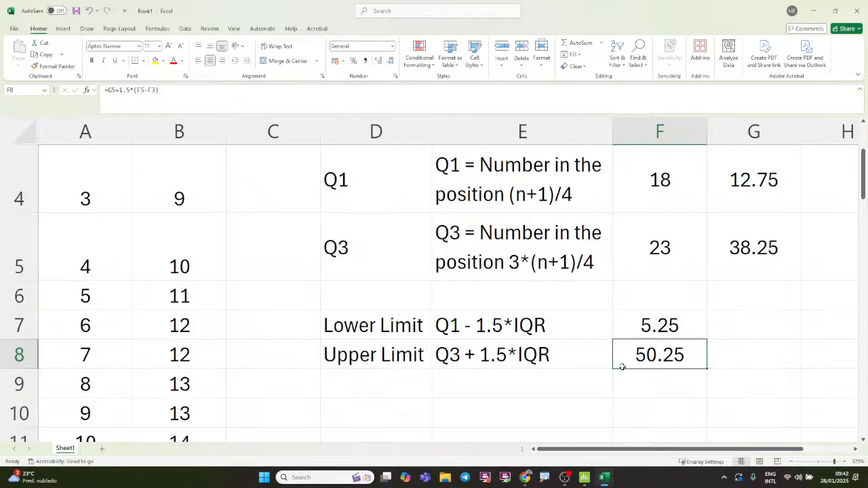
Compare the lower limit in F7 with the smallest data values and switch to the Boxplot of Height in Minitab.
left_click(667, 329)
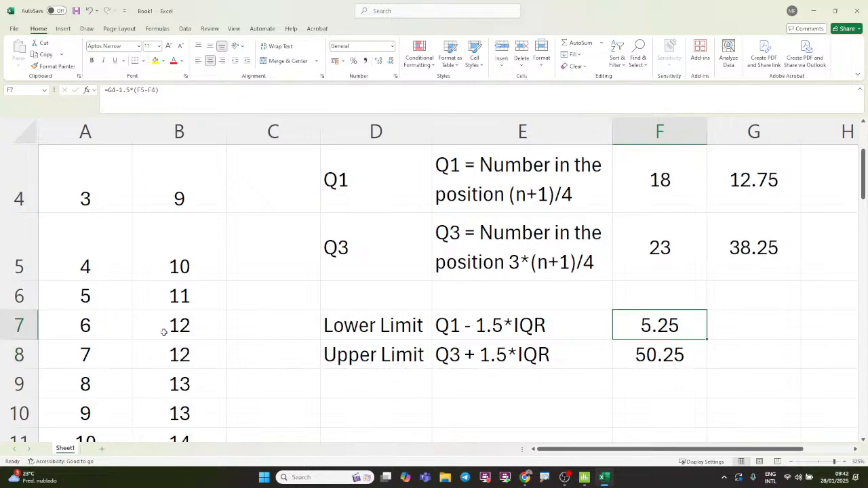
scroll(148, 292, "up", 1)
scroll(147, 291, "up", 1)
scroll(147, 291, "down", 1)
scroll(149, 287, "up", 1)
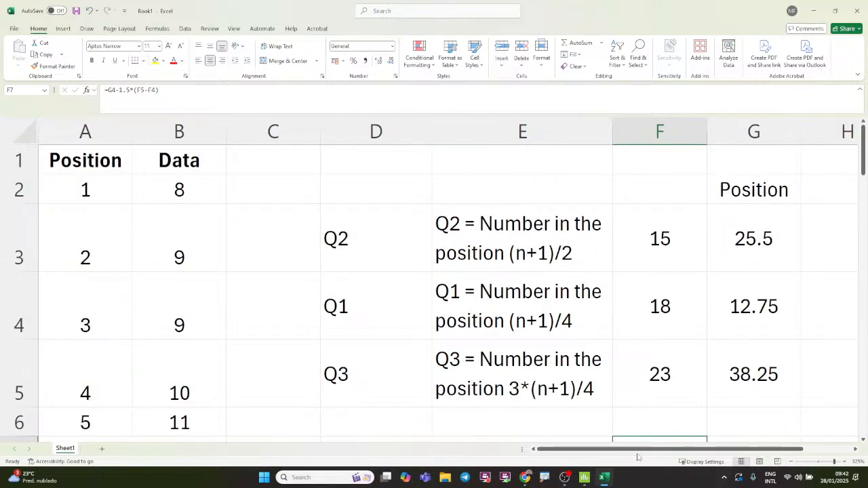
mouse_move(585, 478)
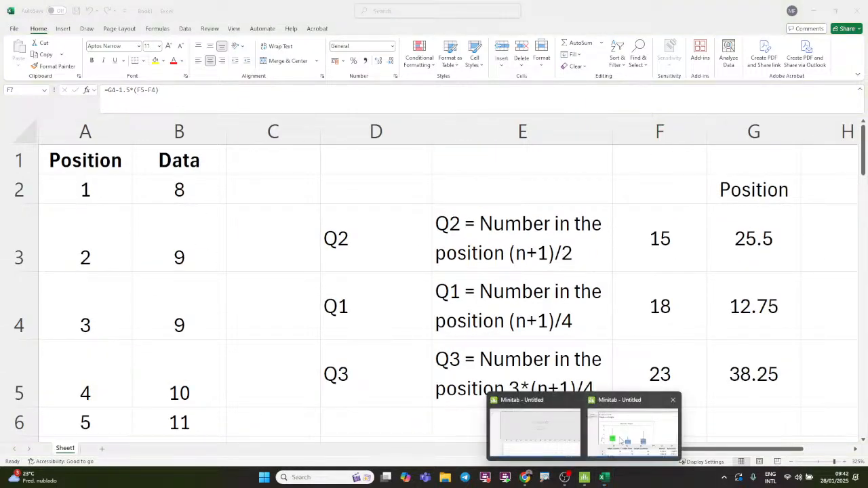
left_click(620, 441)
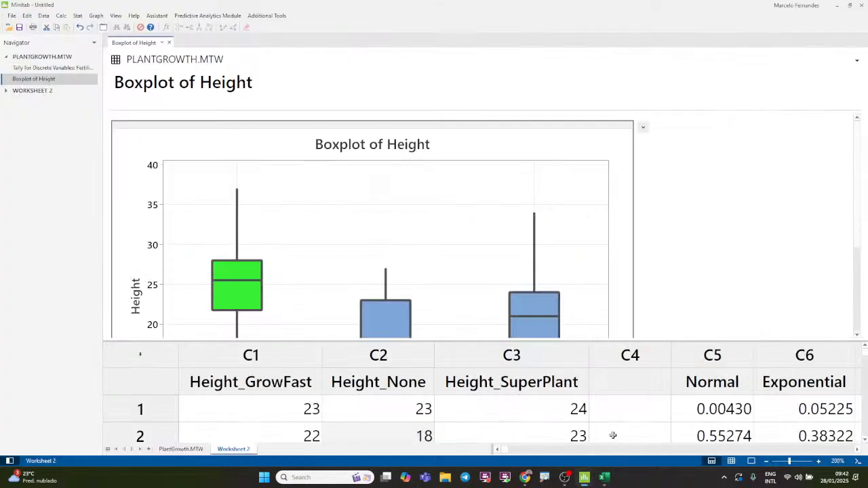
Open the Boxplot of Height_None from Worksheet 2 in a maximized graph editor and read its quartiles and whisker ends.
left_click(7, 91)
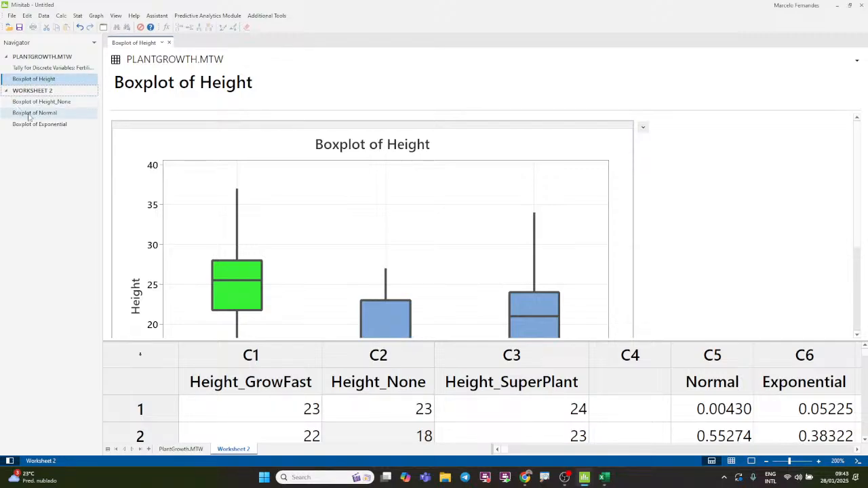
left_click(20, 102)
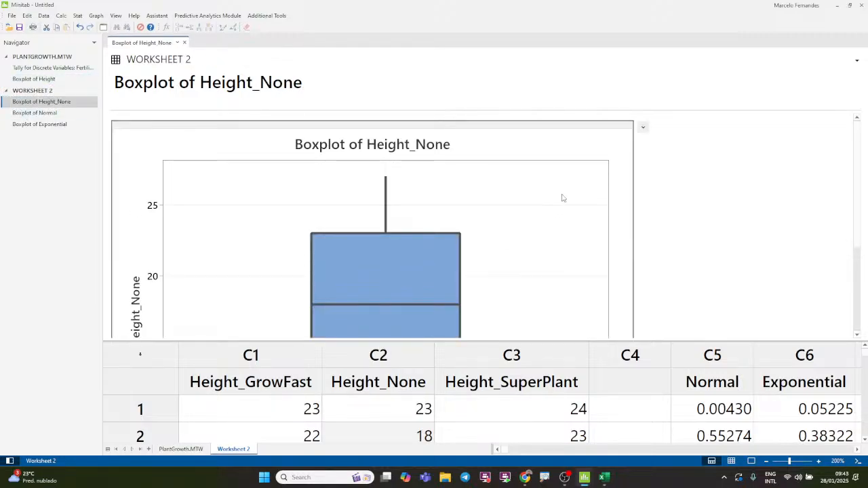
double_click(602, 152)
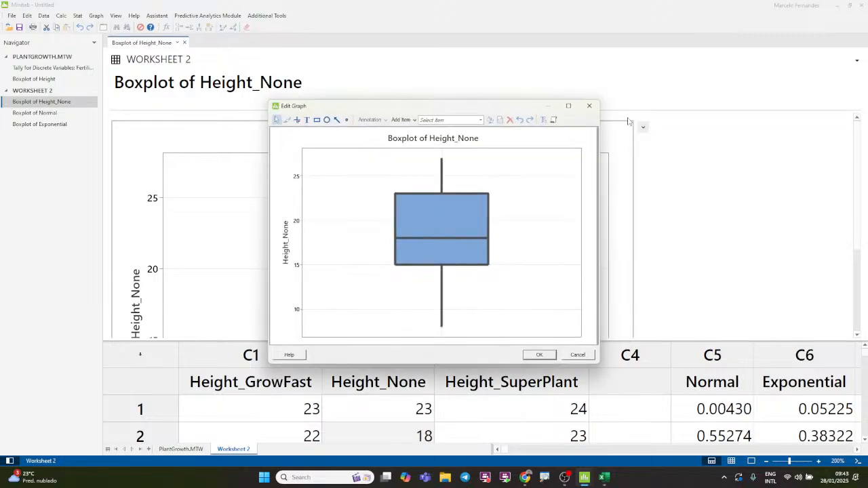
left_click(564, 105)
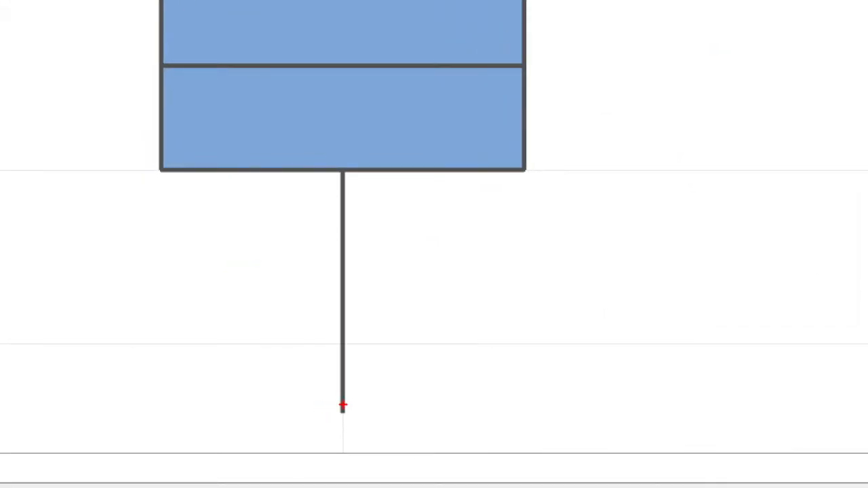
mouse_move(342, 406)
left_mouse_down()
mouse_move(323, 411)
mouse_move(369, 426)
mouse_move(328, 399)
left_mouse_up()
left_click(349, 271)
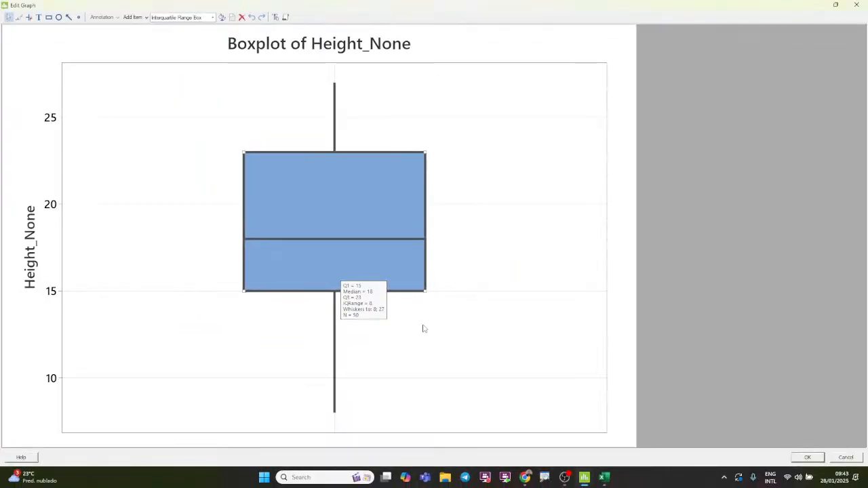
Switch to Excel and examine the sorted data from the smallest to the largest value against the boxplot's whisker ends.
left_click(602, 478)
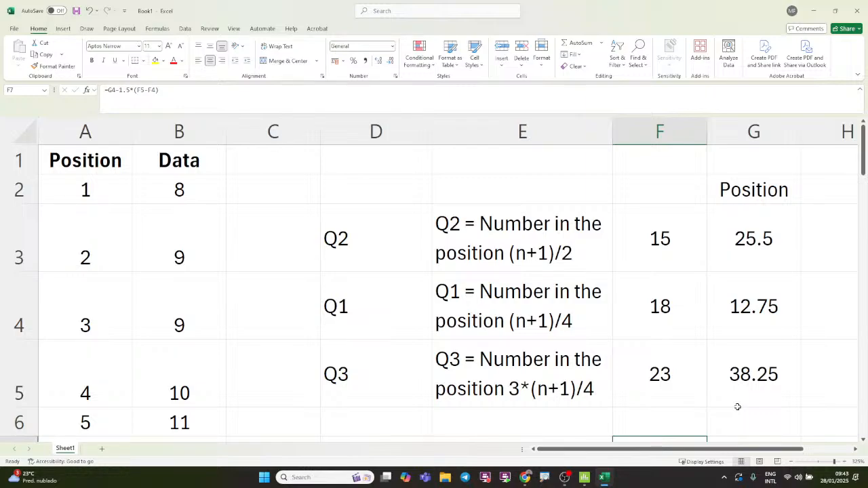
scroll(203, 326, "down", 17)
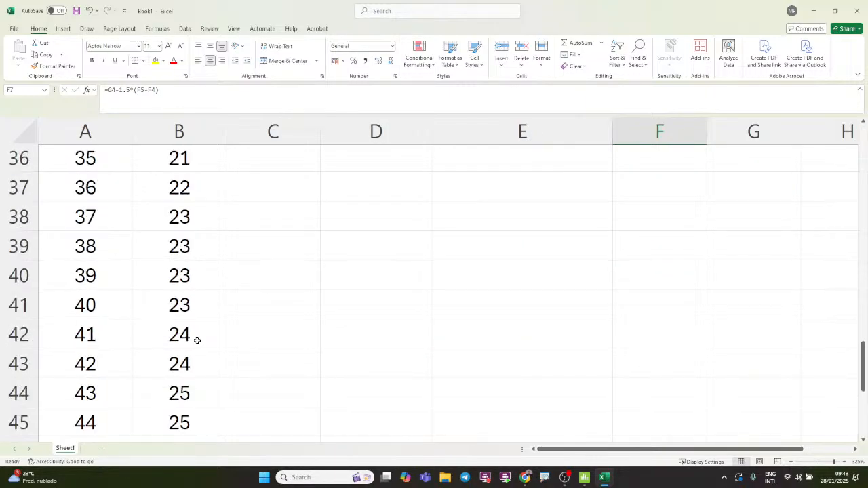
scroll(194, 343, "up", 17)
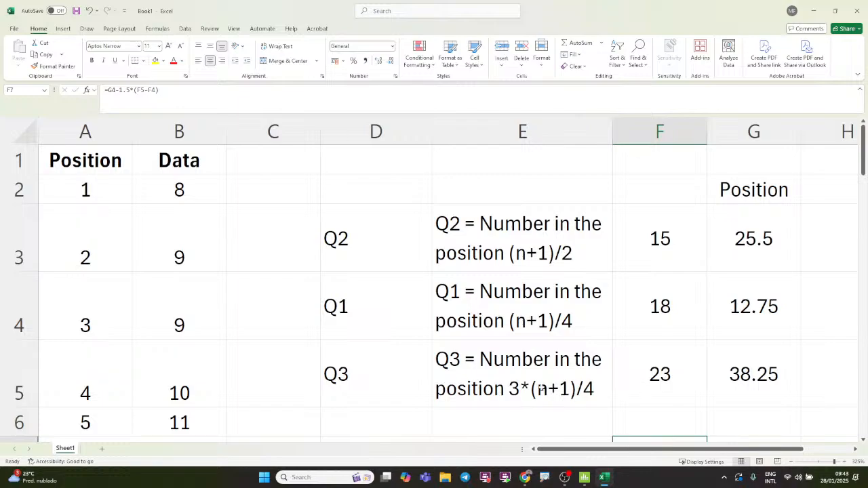
scroll(276, 331, "down", 1)
scroll(276, 331, "down", 10)
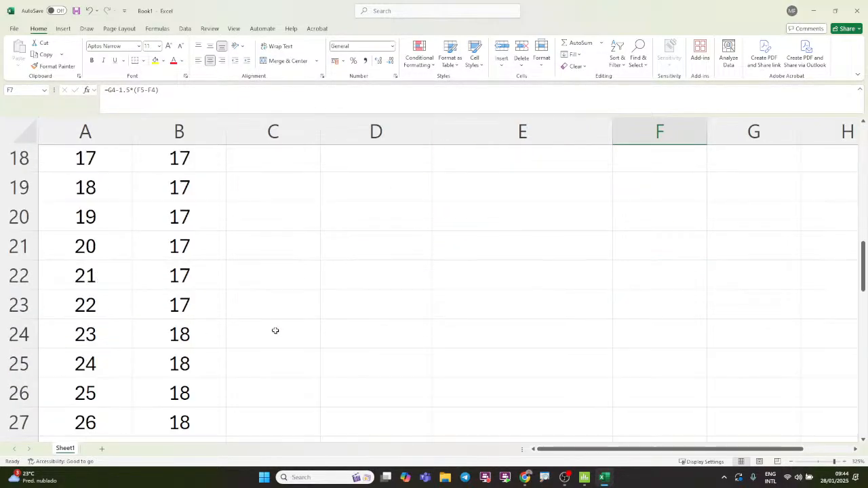
scroll(275, 330, "down", 4)
scroll(275, 330, "up", 2)
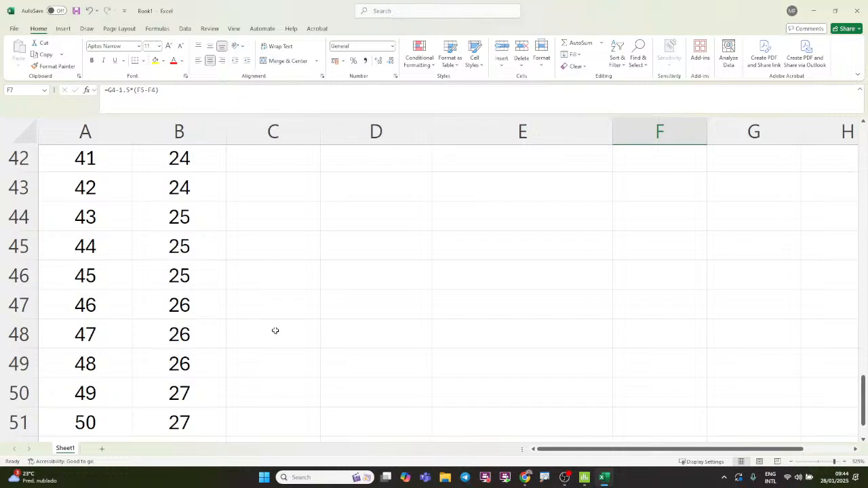
scroll(275, 330, "down", 1)
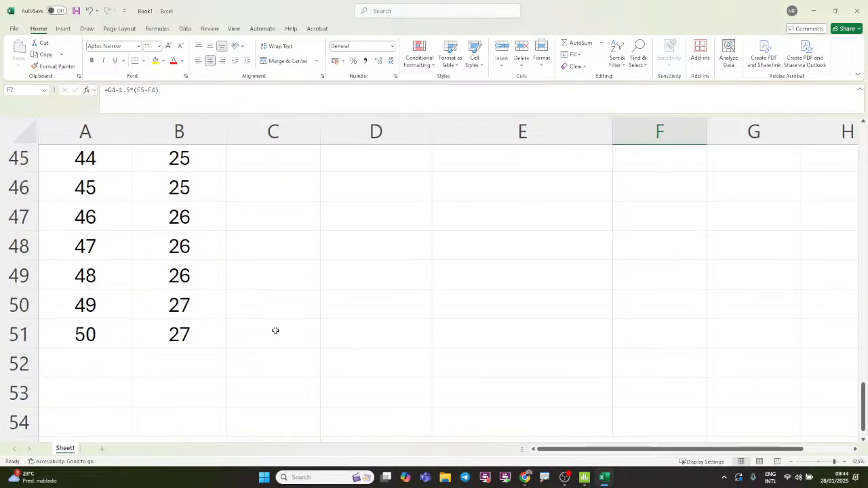
scroll(275, 330, "up", 6)
scroll(276, 331, "up", 9)
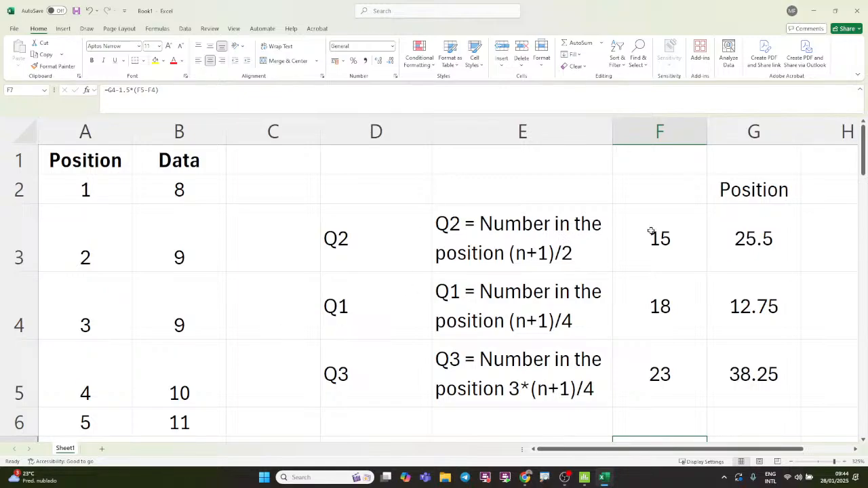
Compare the calculated lower and upper limits with the sorted data and select the smallest value in B2.
scroll(222, 303, "down", 2)
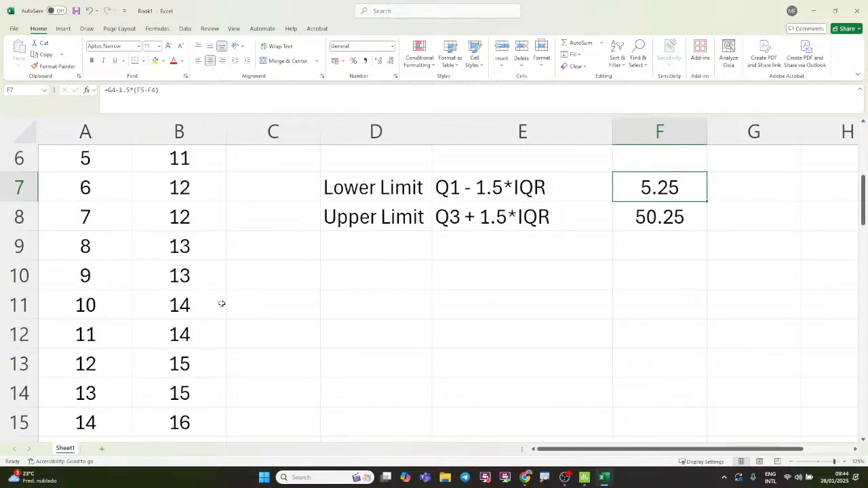
scroll(222, 304, "down", 1)
scroll(221, 303, "up", 2)
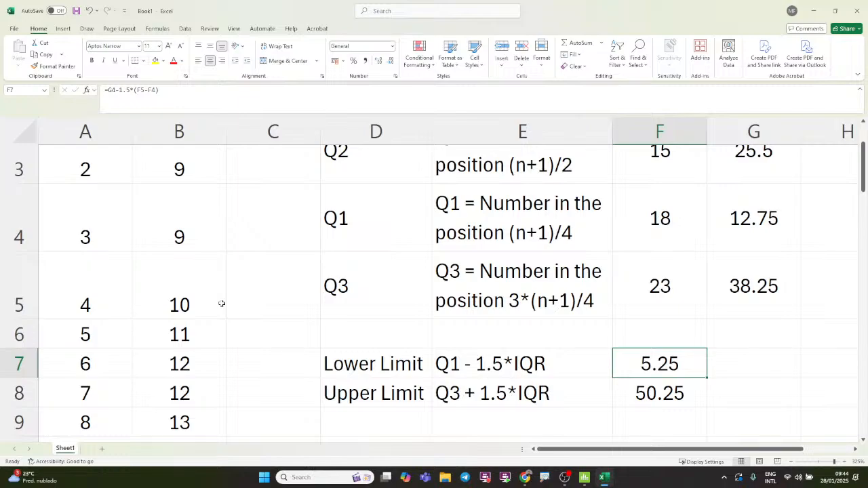
scroll(222, 303, "up", 1)
scroll(222, 303, "down", 3)
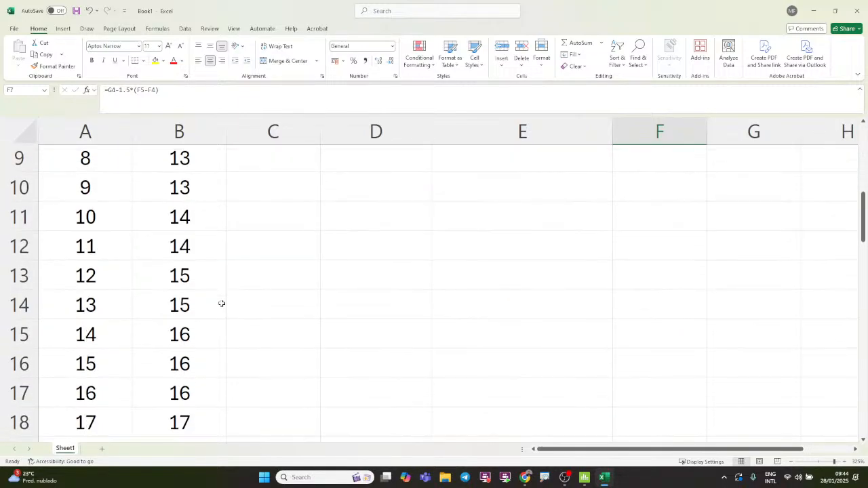
scroll(221, 303, "up", 3)
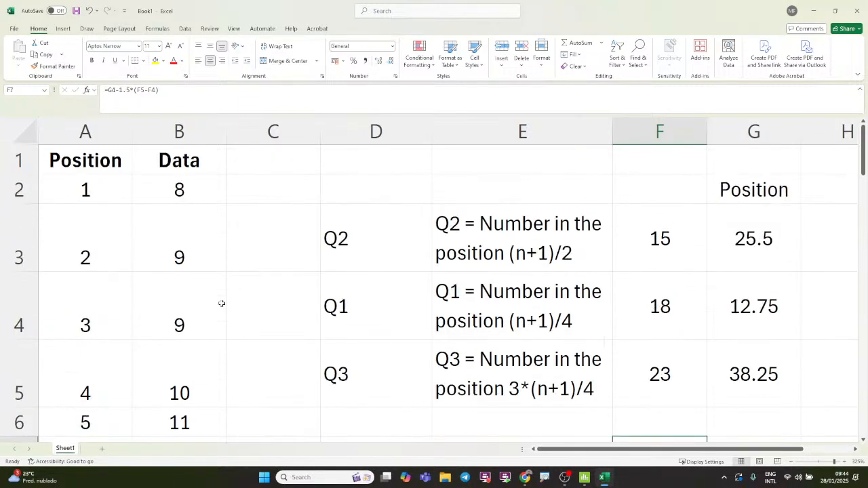
left_click(206, 192)
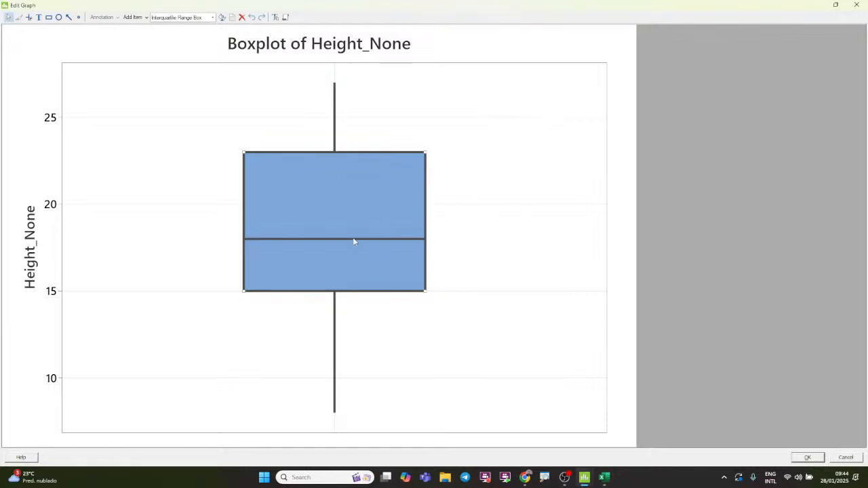
Check the quartiles, interquartile range and whiskers of Minitab's Height_None boxplot against the Excel quartile table and limits.
mouse_move(353, 242)
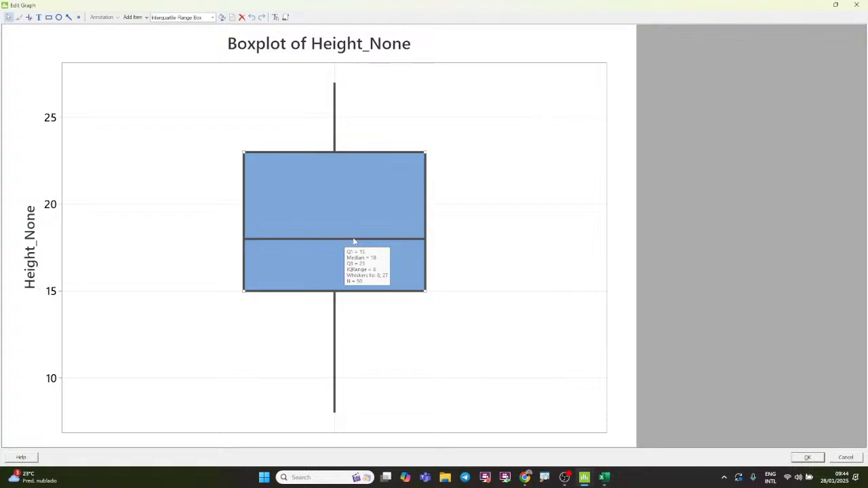
key("alt+Tab")
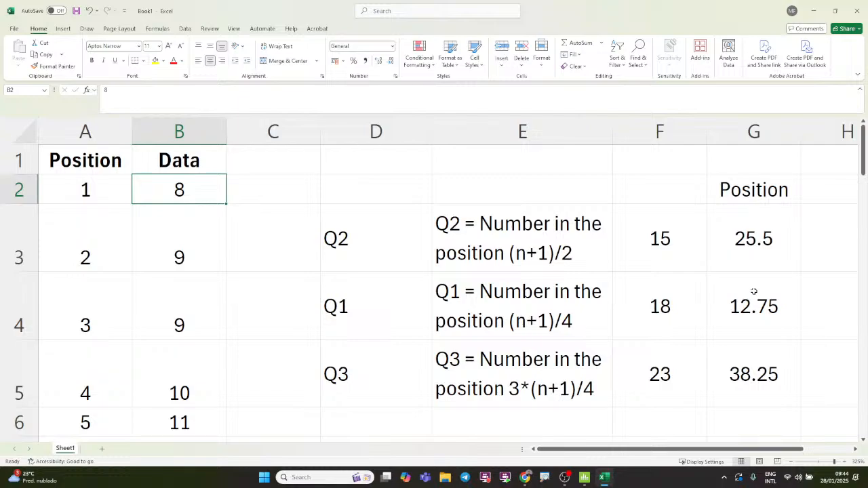
key("alt+Tab")
key("alt+Tab")
scroll(755, 388, "down", 3)
scroll(755, 388, "up", 2)
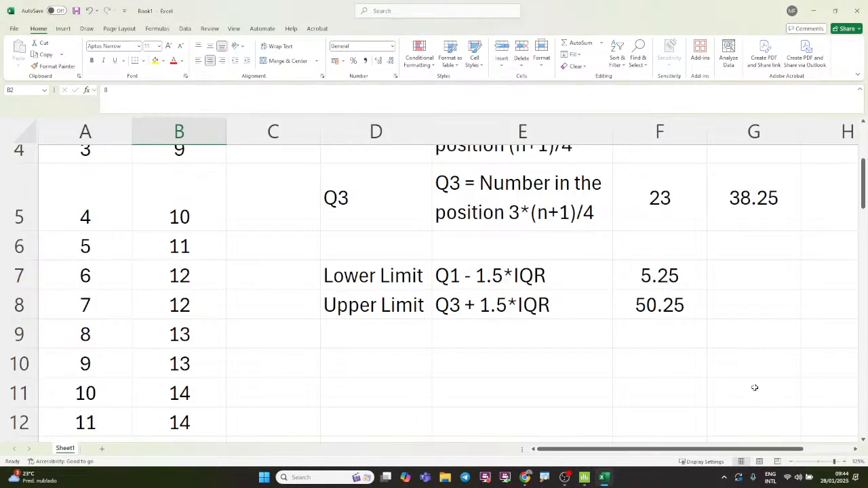
Review the limit formulas in F8 and F7, and change the lower limit formula in F7 to =G4-1.5*(G5-G4).
left_click(641, 314)
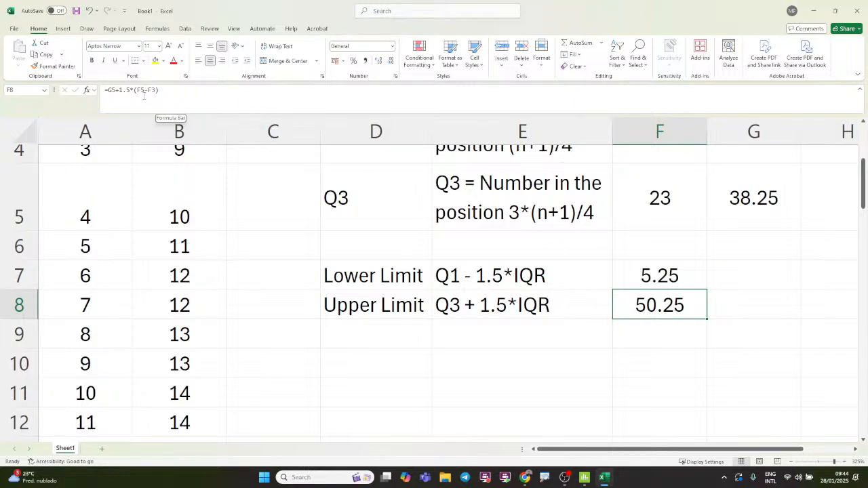
left_click(672, 282)
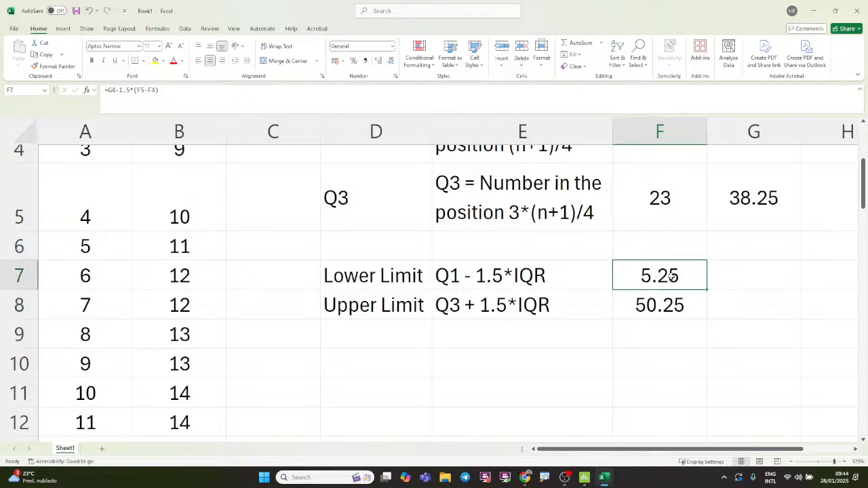
left_click(141, 90)
key("BackSpace")
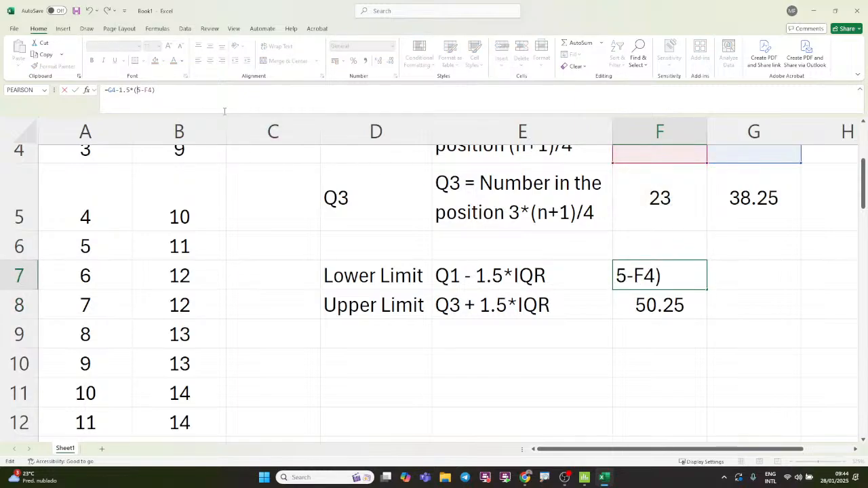
type("g")
key("Right")
key("Right")
key("Right")
key("BackSpace")
type("g")
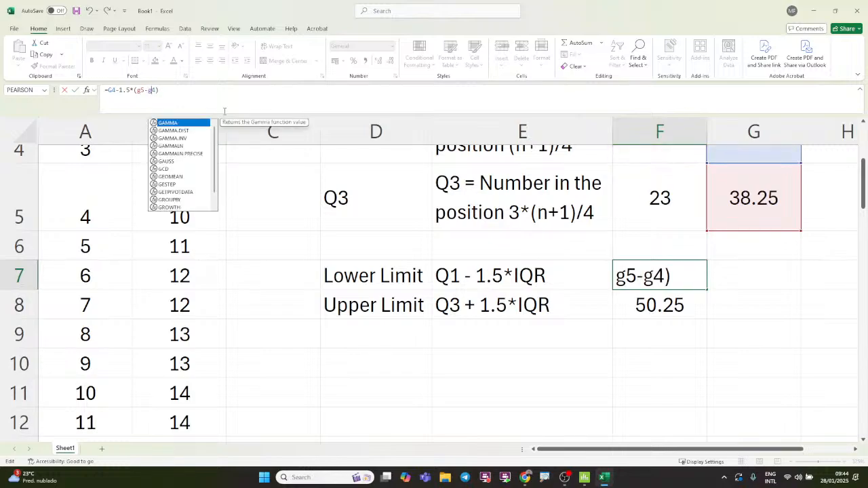
key("Return")
key("Up")
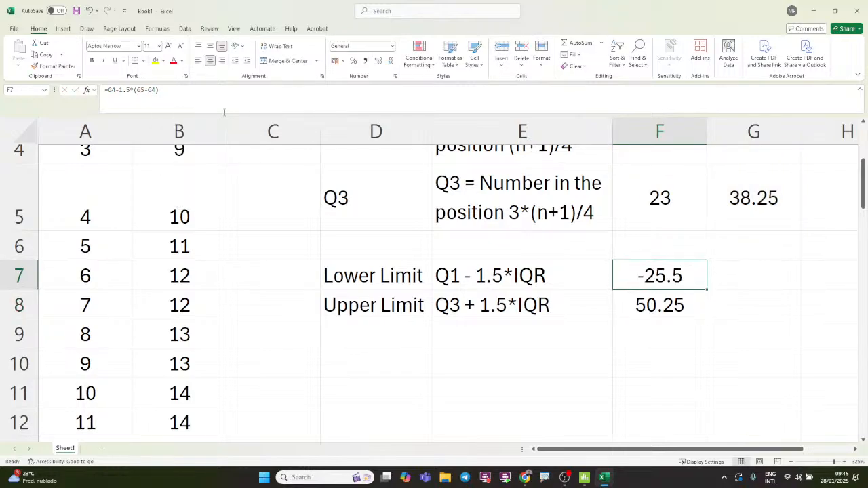
Recalculate the lower limit in F7 from the Q1 value with the formula =F4-1.5*8.
scroll(713, 295, "up", 1)
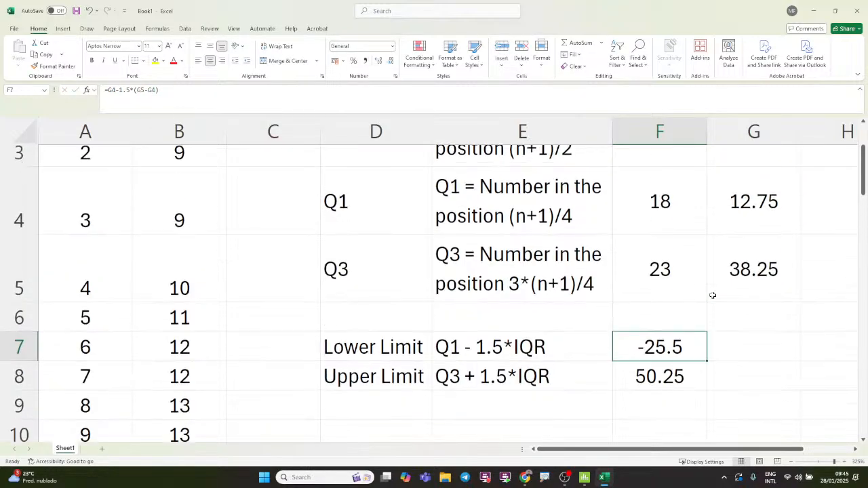
scroll(712, 296, "up", 1)
scroll(725, 314, "up", 1)
scroll(719, 333, "down", 1)
scroll(722, 336, "up", 1)
scroll(726, 344, "down", 1)
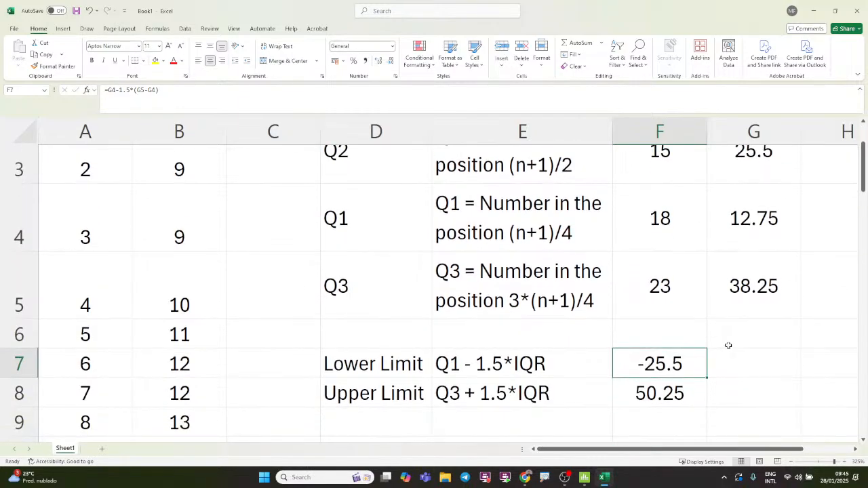
type("=")
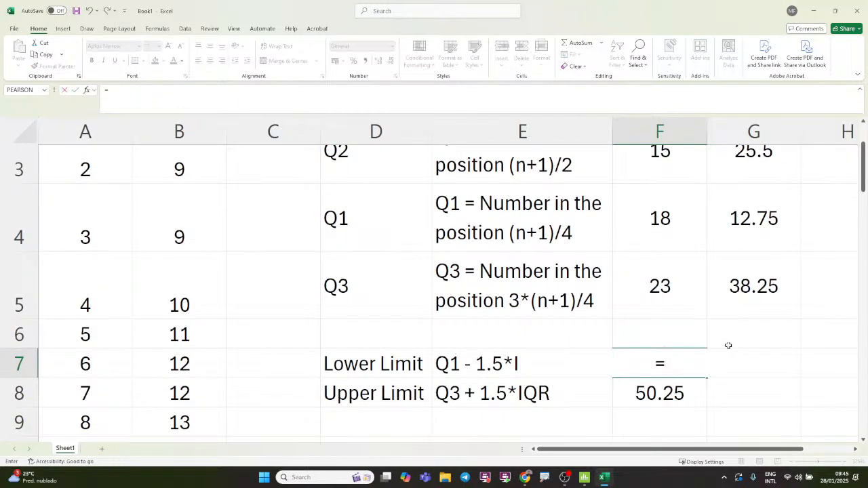
left_click(655, 228)
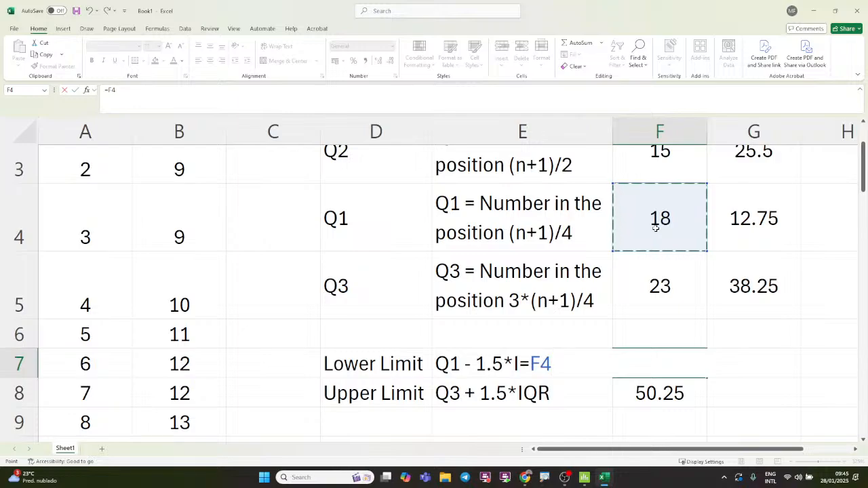
type("-1.5")
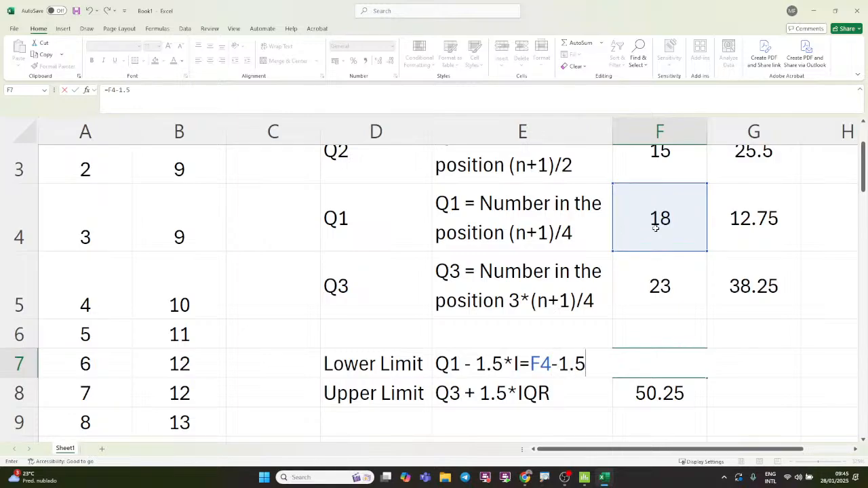
type("*")
type("(")
key("BackSpace")
type("8")
key("Return")
key("Up")
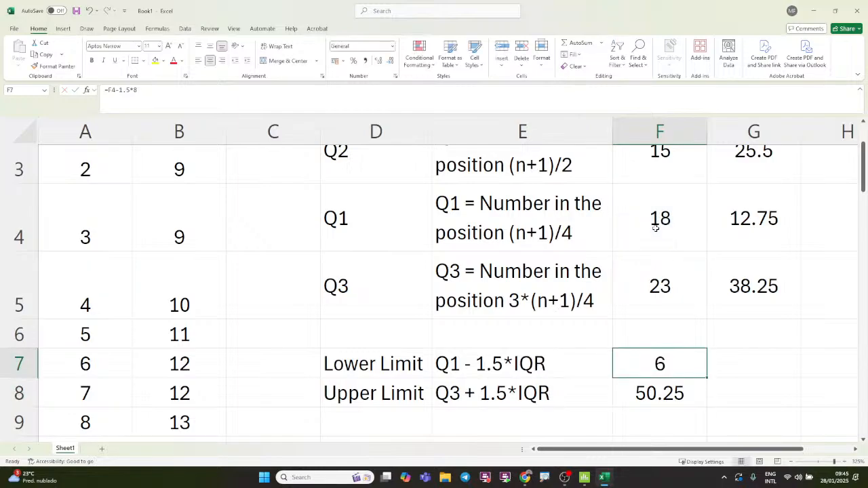
Recalculate the upper limit in F8 from the Q3 value with the formula =F5+1.5*8.
left_click(651, 393)
type("=")
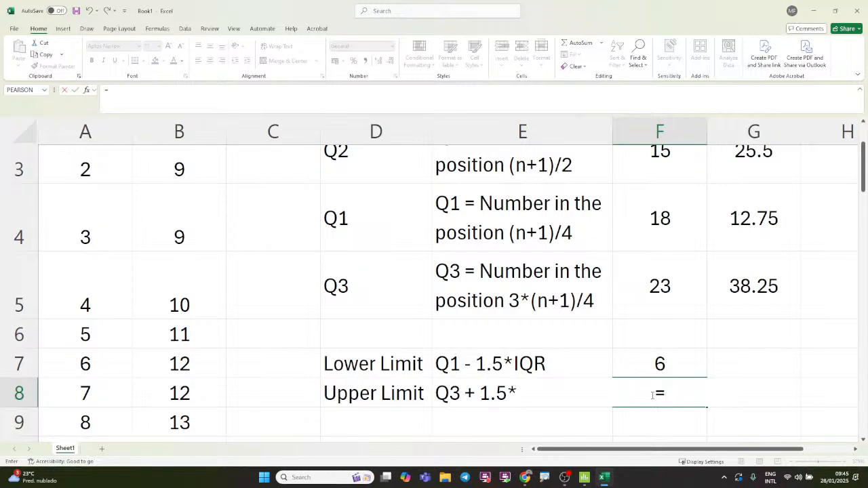
left_click(670, 355)
key("Escape")
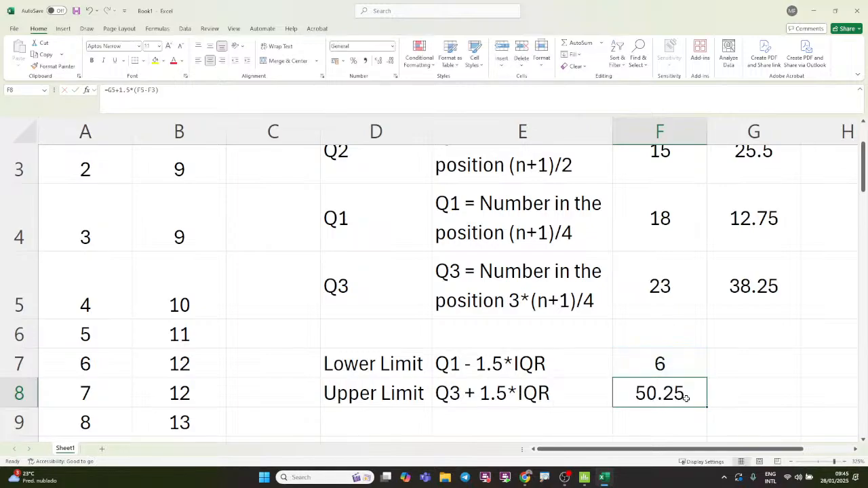
type("=")
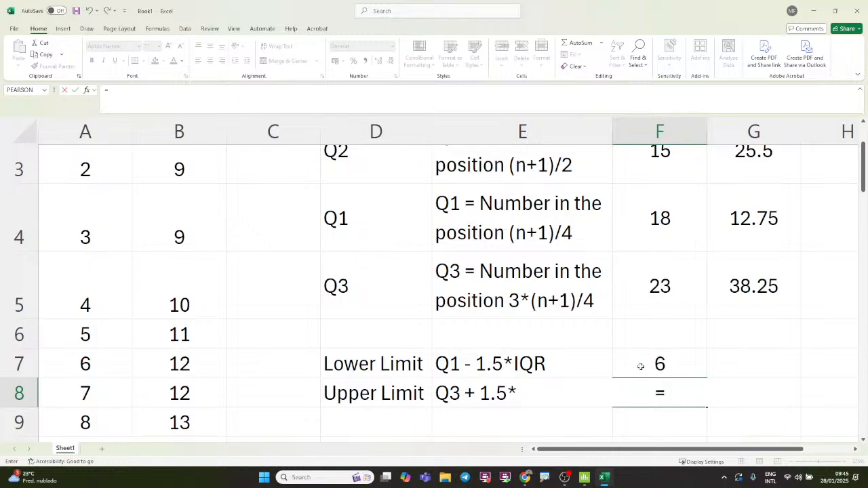
left_click(647, 287)
type("+1.5")
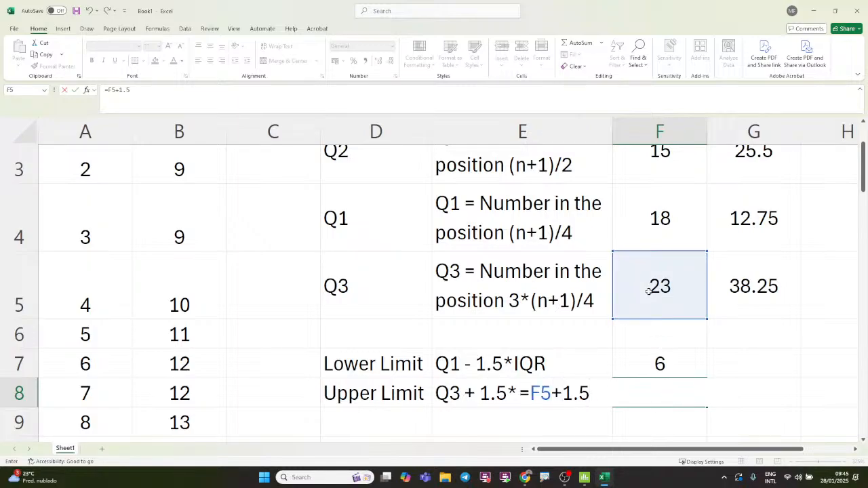
type("*8")
key("Return")
key("Up")
Select the lower limit in F7 and compare the limits with the quartiles and whiskers of Minitab's Height_None boxplot.
left_click(652, 365)
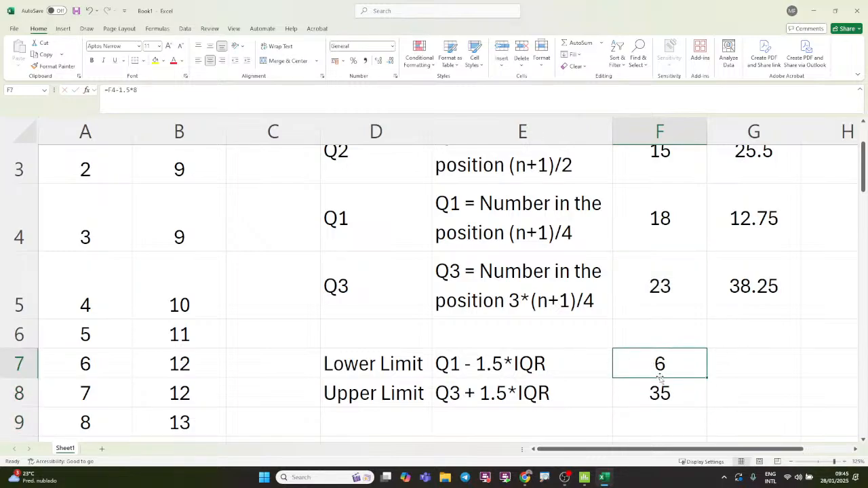
key("alt+Tab")
key("alt+Tab")
key("alt+Tab")
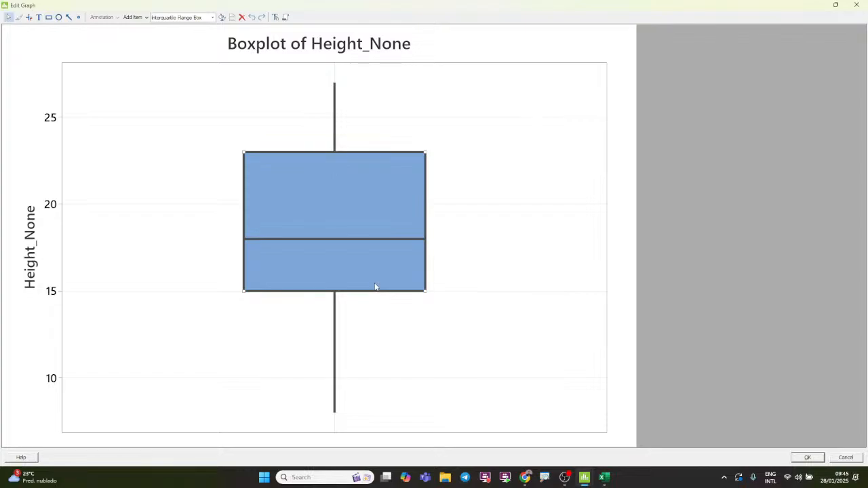
mouse_move(375, 286)
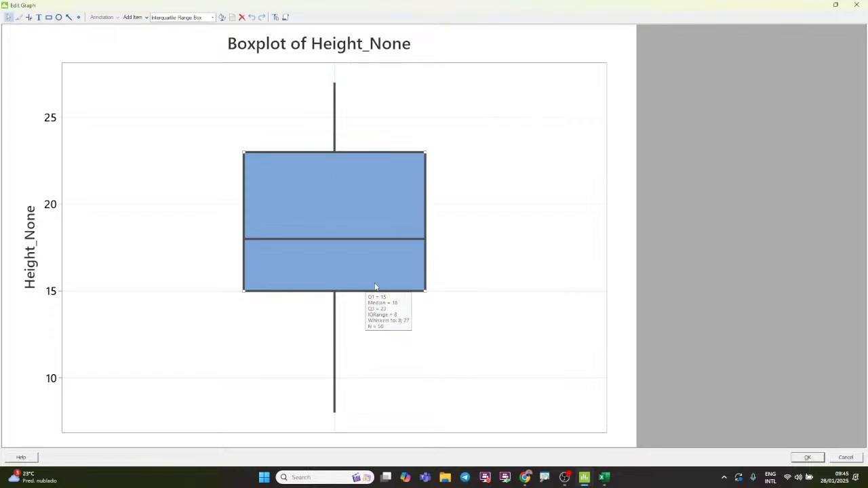
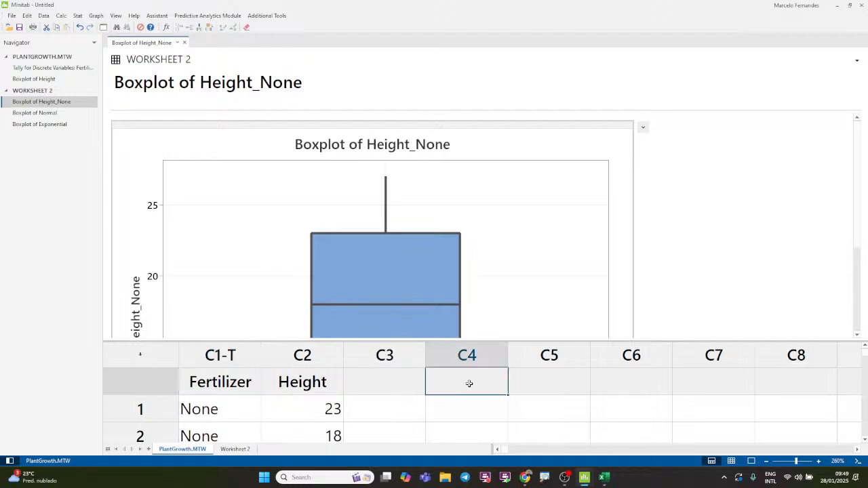
Name column C4 of the PlantGrowth.MTW worksheet Data, with the worksheet shown alone.
left_click(731, 461)
type("Data")
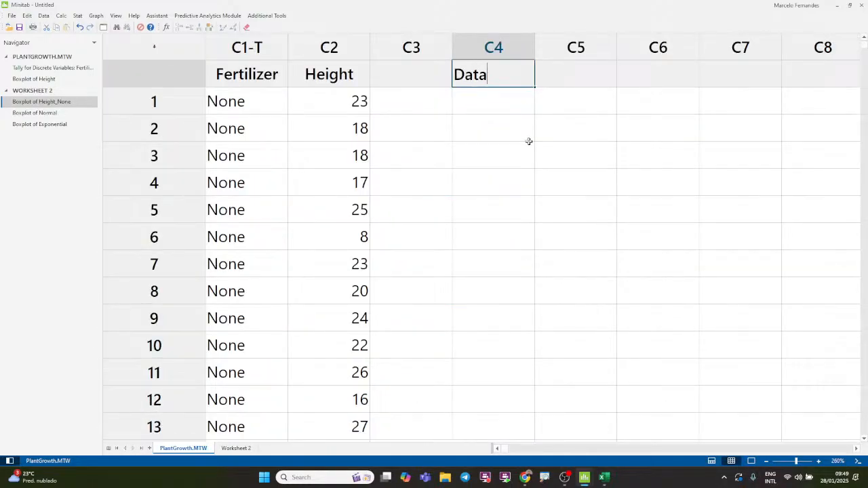
left_click(674, 145)
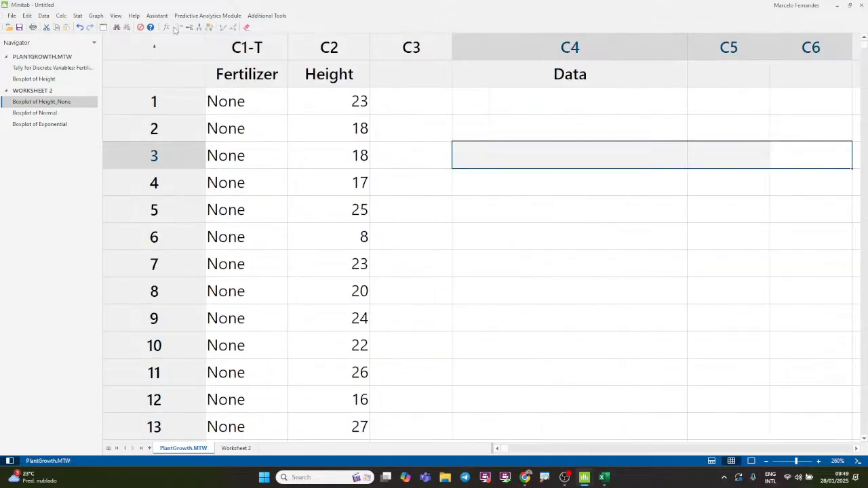
Generate 1000 rows of normally distributed random data in the Data column with mean 0.0 and standard deviation 1.0.
left_click(59, 15)
mouse_move(87, 112)
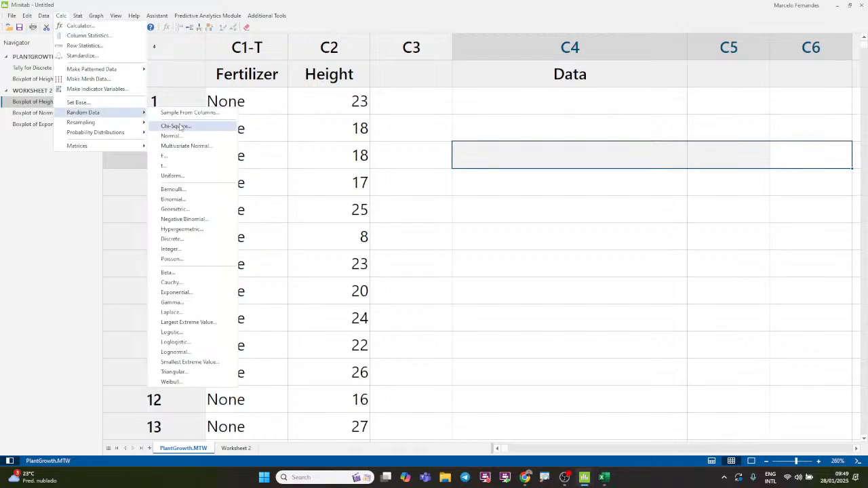
left_click(188, 138)
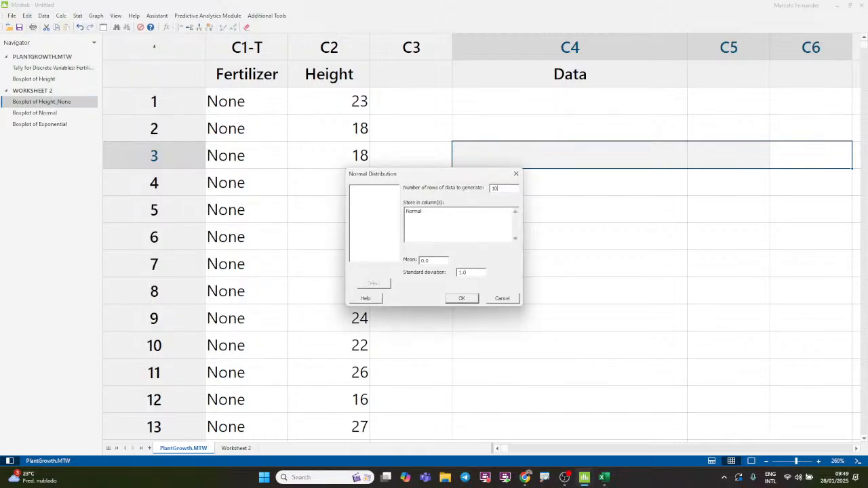
key("Tab")
double_click(378, 199)
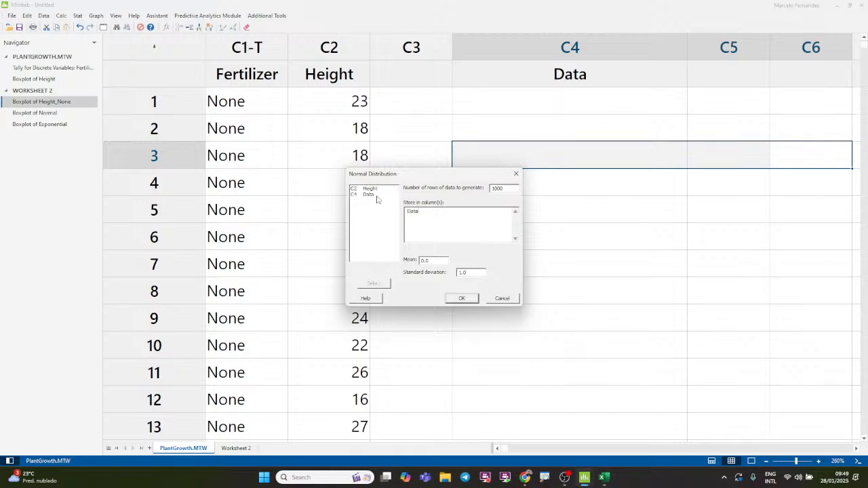
left_click(461, 298)
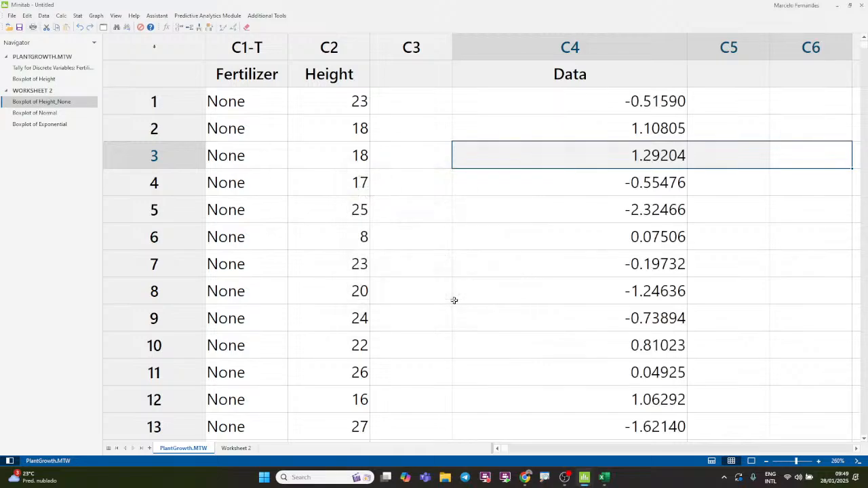
Create a simple boxplot of the Data column.
left_click(96, 15)
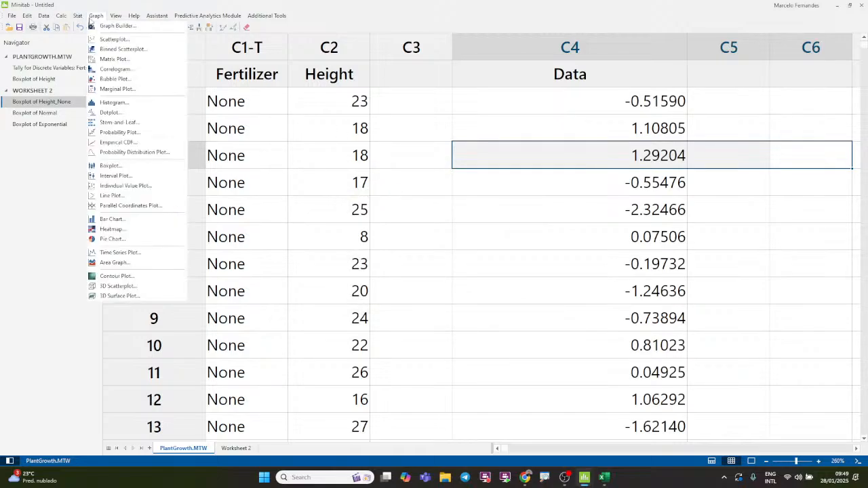
left_click(109, 165)
double_click(381, 214)
double_click(339, 184)
left_click(456, 299)
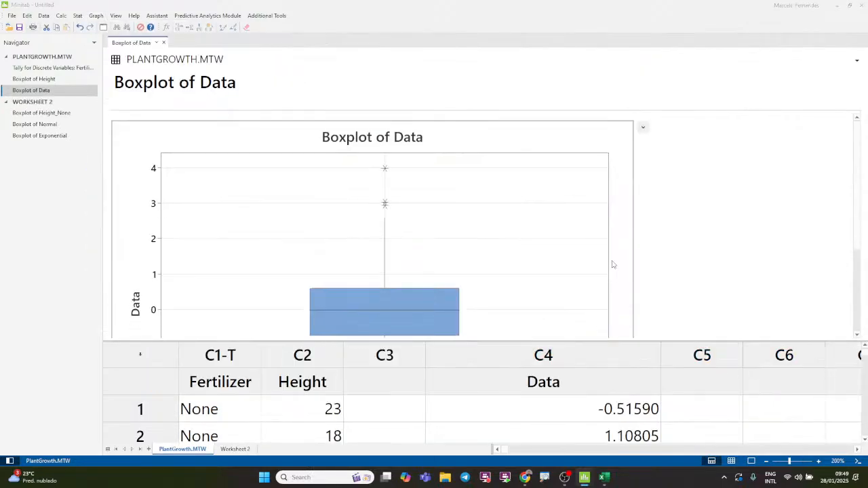
Open the Data boxplot in a maximized graph editor and brush the outliers above and below the whiskers to identify their rows.
double_click(612, 264)
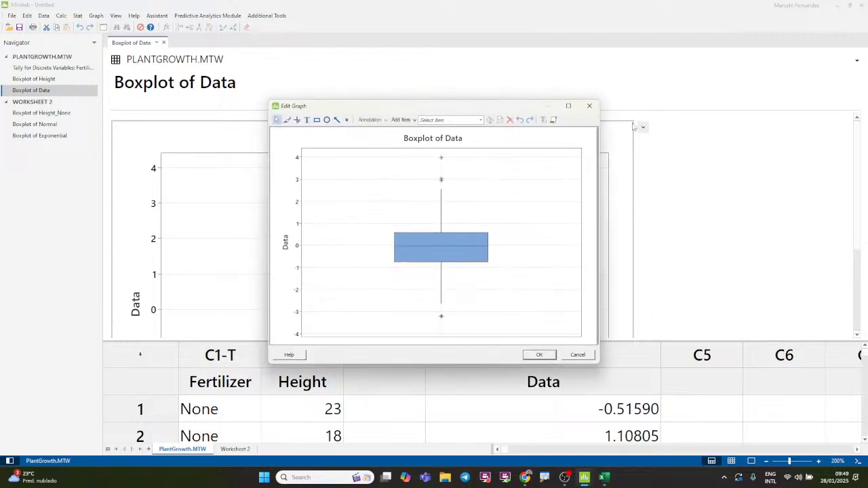
left_click(569, 107)
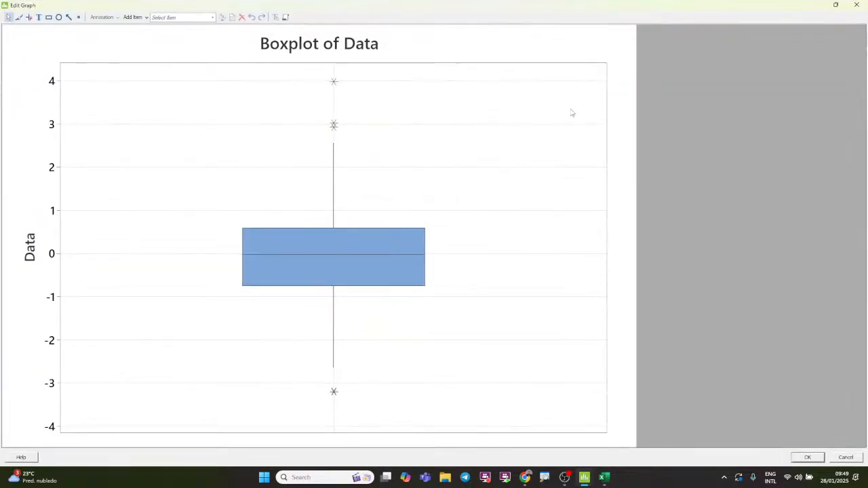
left_click(18, 17)
mouse_move(353, 128)
left_mouse_down()
mouse_move(356, 146)
mouse_move(365, 133)
left_mouse_up()
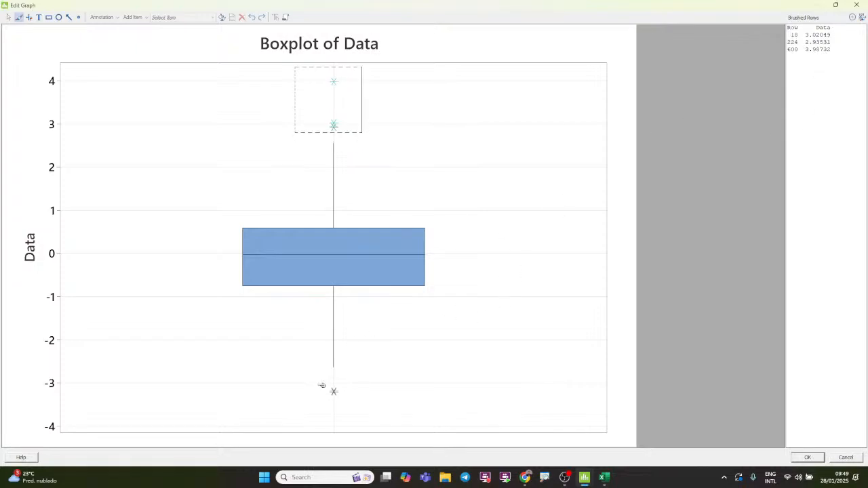
left_click_drag(334, 392, 353, 405)
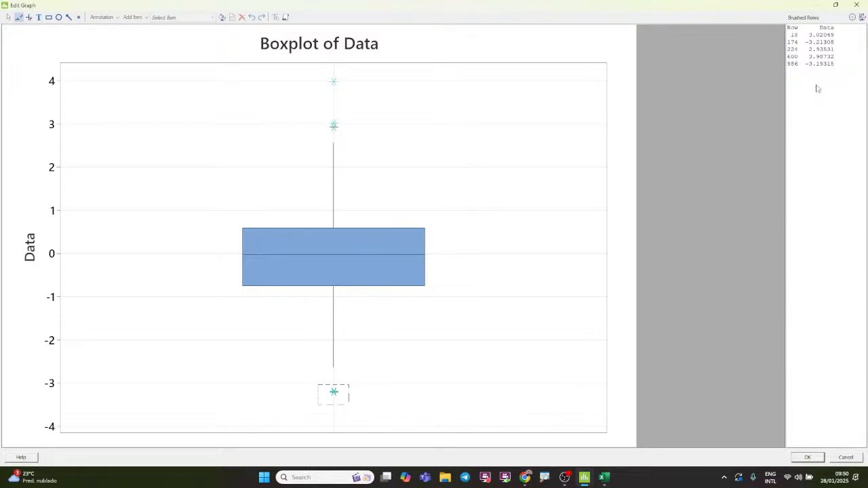
left_click(807, 457)
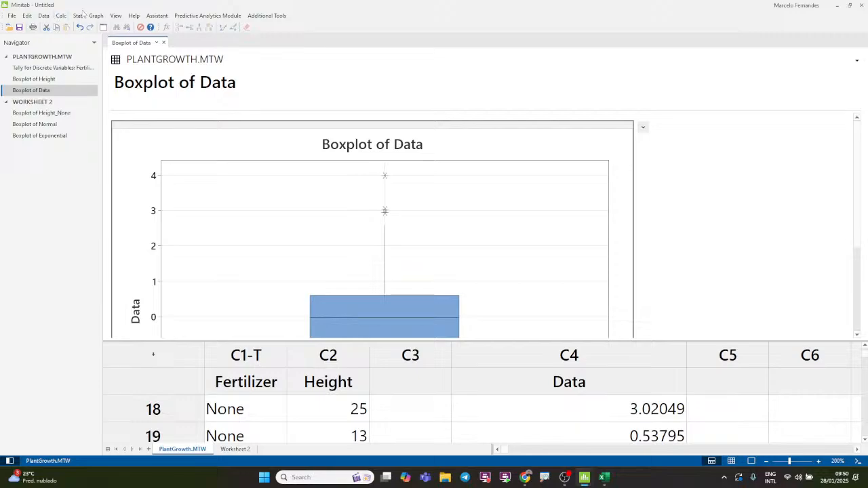
Run an Outlier Test on the Data variable with the default options.
left_click(77, 15)
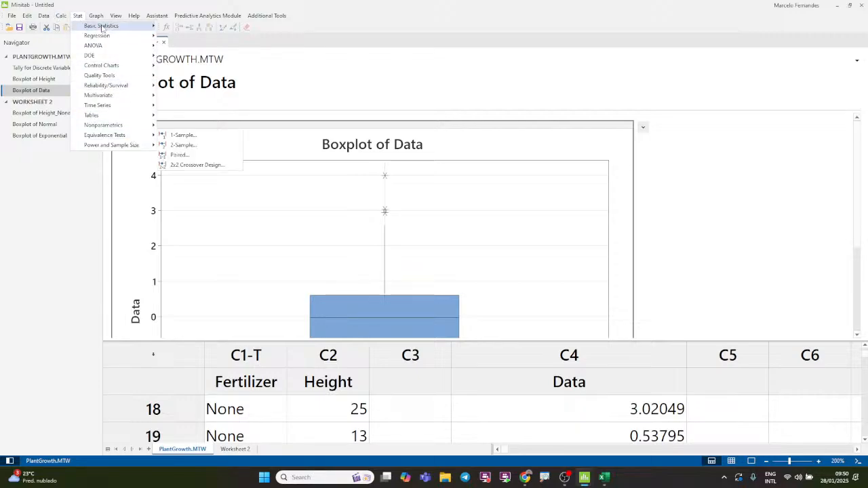
mouse_move(102, 26)
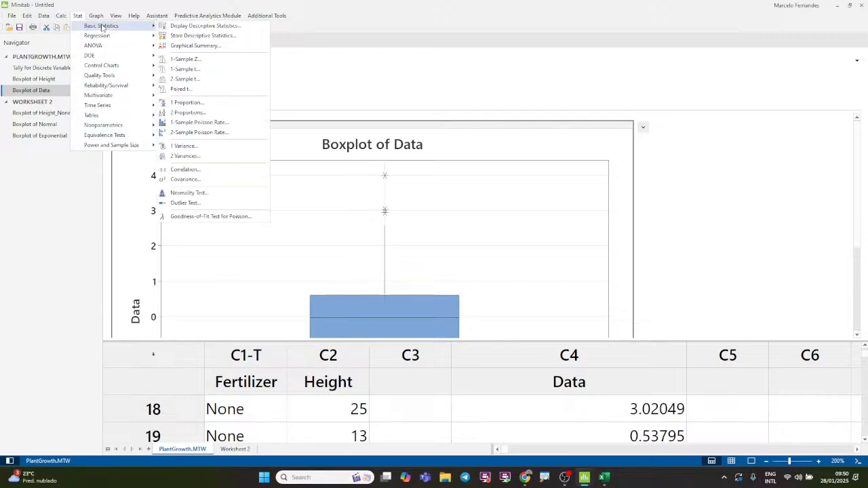
left_click(219, 203)
left_click(362, 174)
double_click(362, 173)
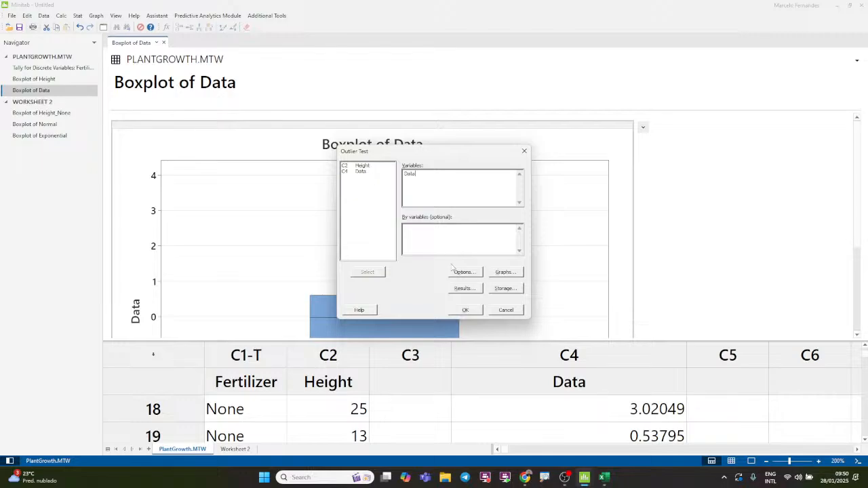
left_click(465, 311)
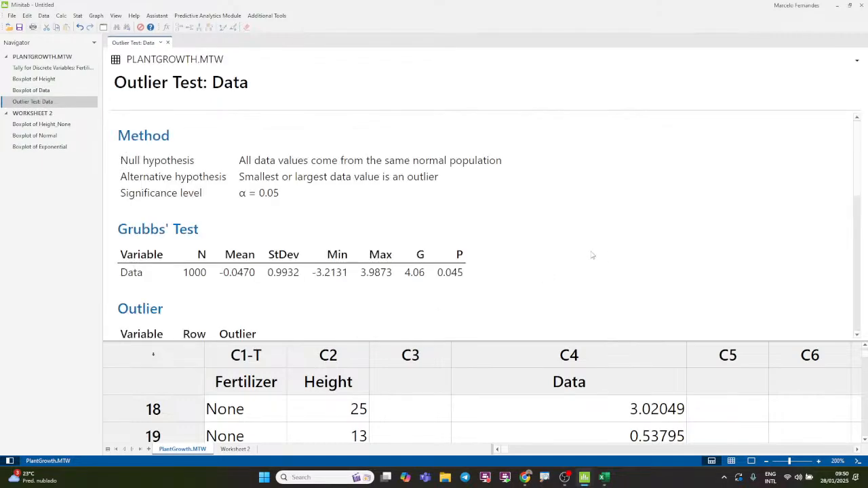
Examine the Grubbs' Test table, the outlier's row and value, and the Outlier Plot of Data.
scroll(568, 264, "down", 2)
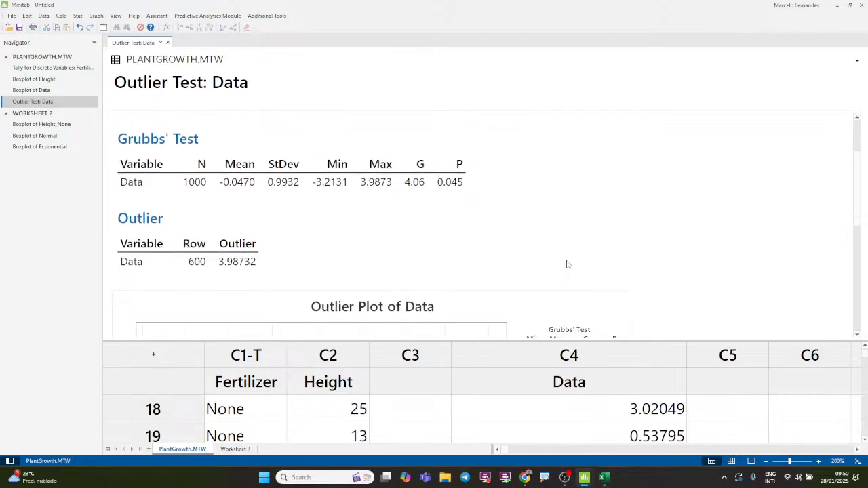
scroll(567, 264, "down", 2)
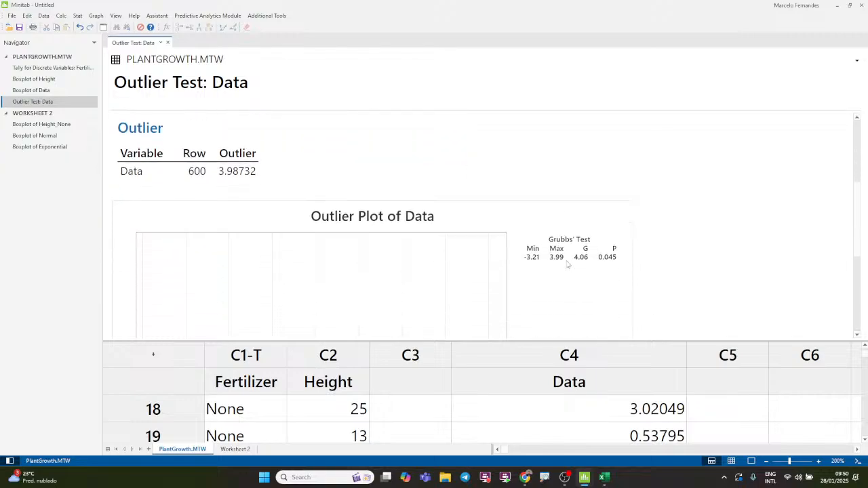
scroll(568, 265, "down", 3)
scroll(567, 264, "up", 4)
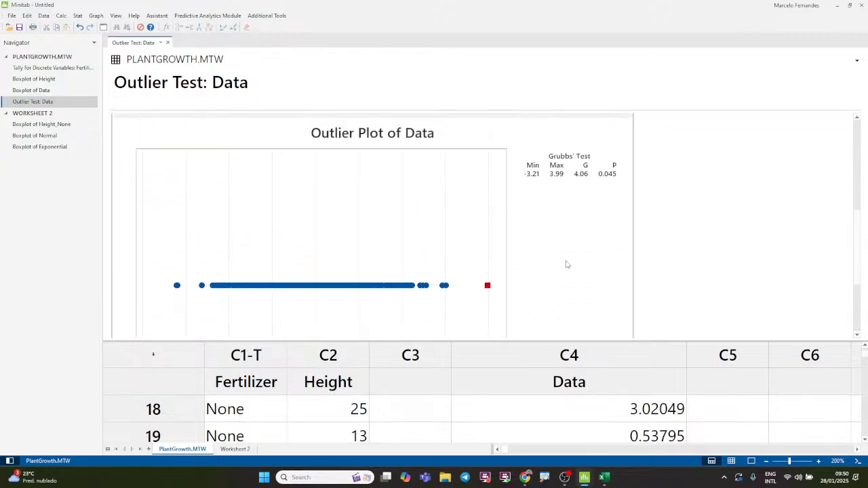
scroll(568, 265, "up", 4)
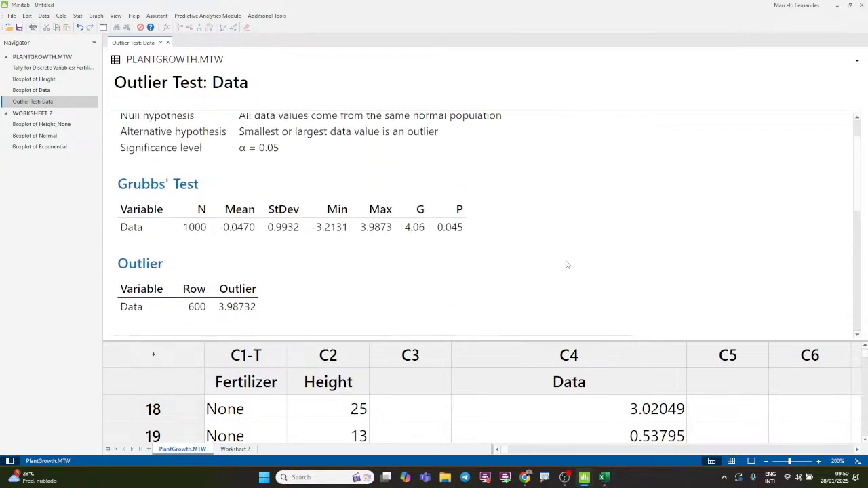
scroll(568, 264, "down", 8)
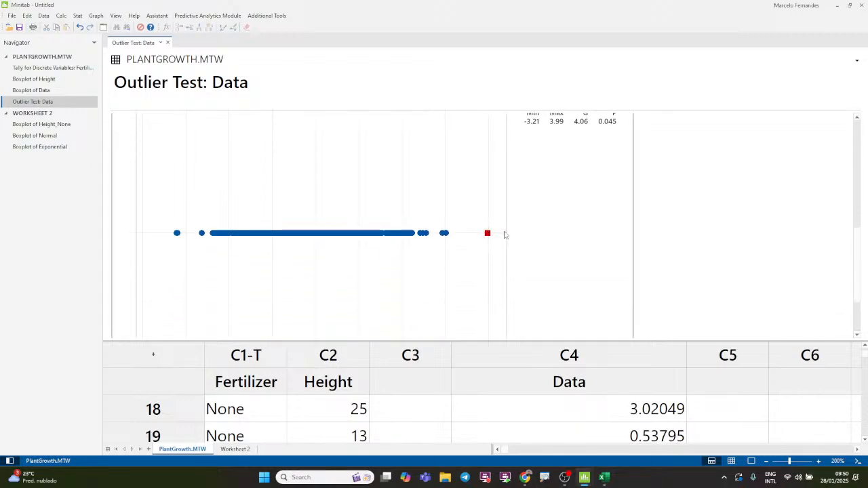
scroll(504, 234, "up", 3)
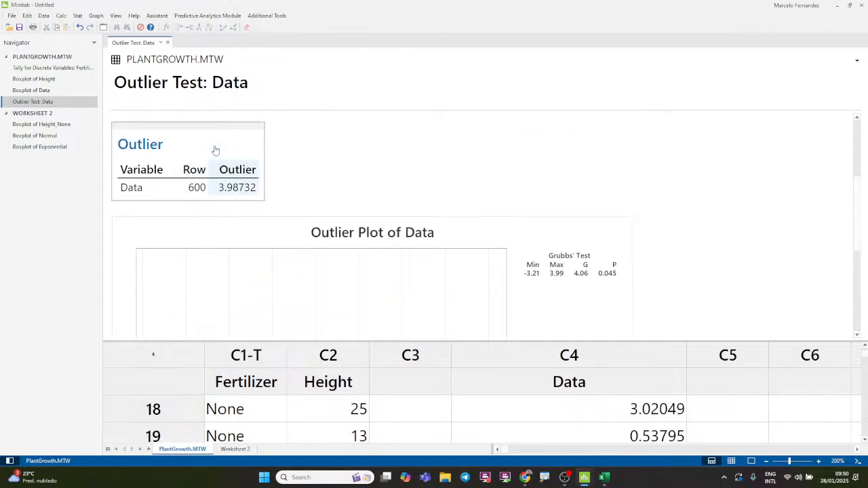
scroll(213, 149, "up", 2)
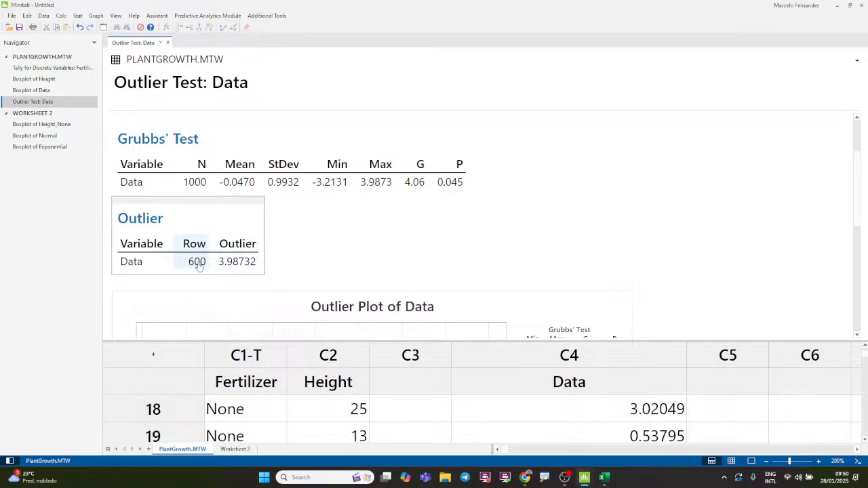
scroll(375, 243, "down", 3)
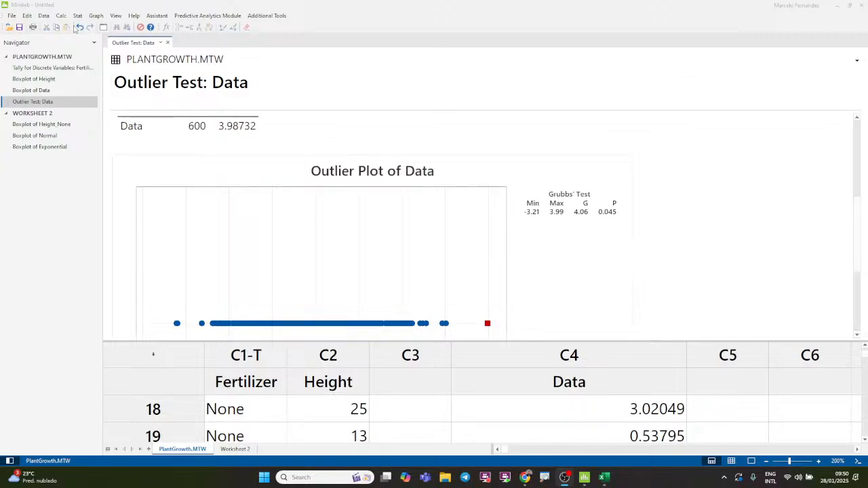
left_click(77, 15)
mouse_move(86, 28)
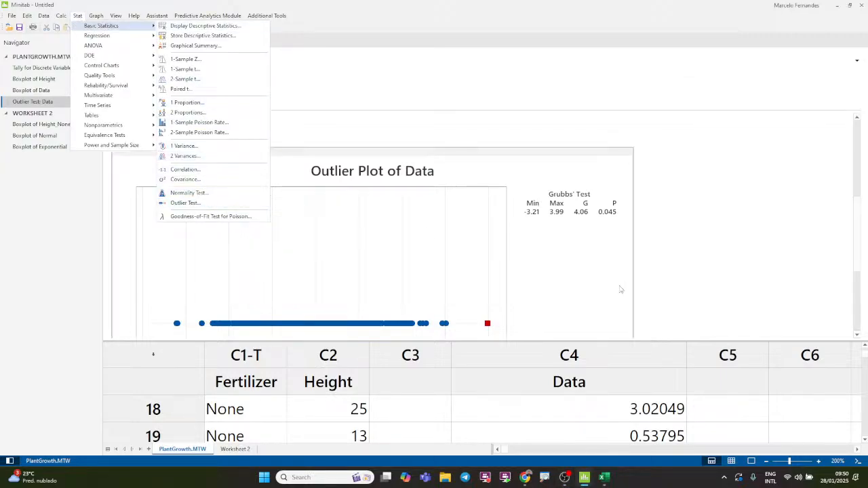
left_click(575, 306)
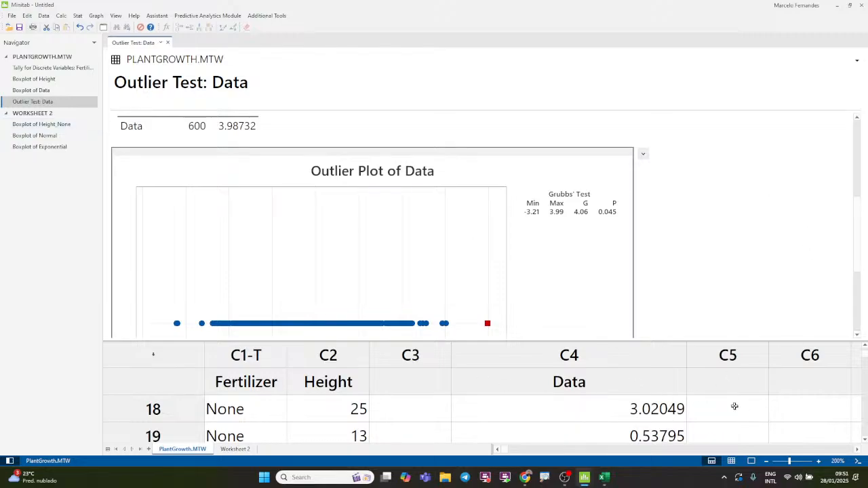
Show only the worksheet and clear the outlier value in row 600 of the Data column.
left_click(750, 461)
scroll(565, 242, "down", 11)
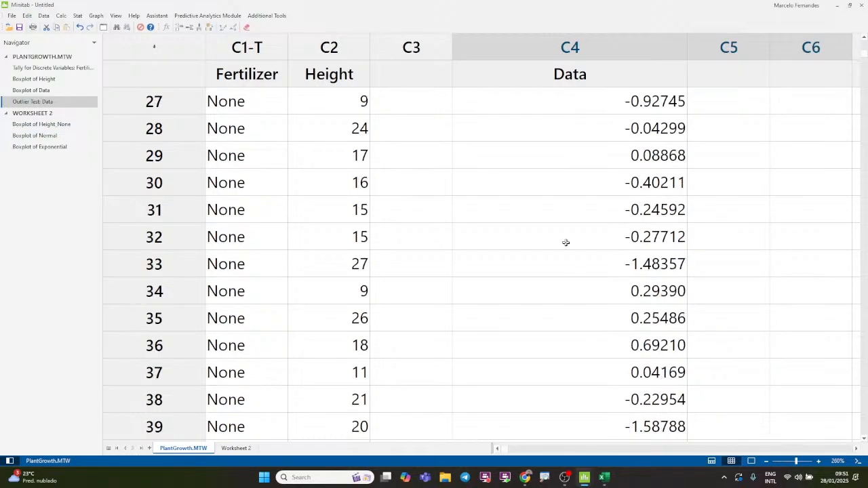
scroll(566, 242, "down", 20)
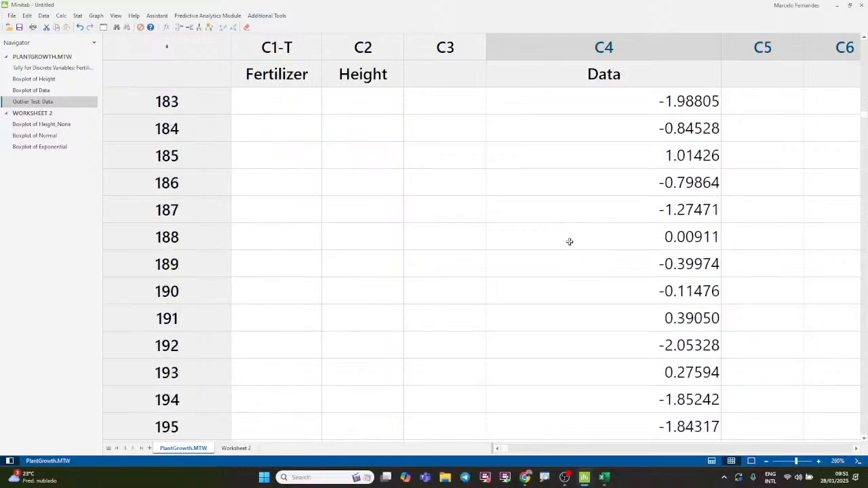
scroll(569, 238, "down", 20)
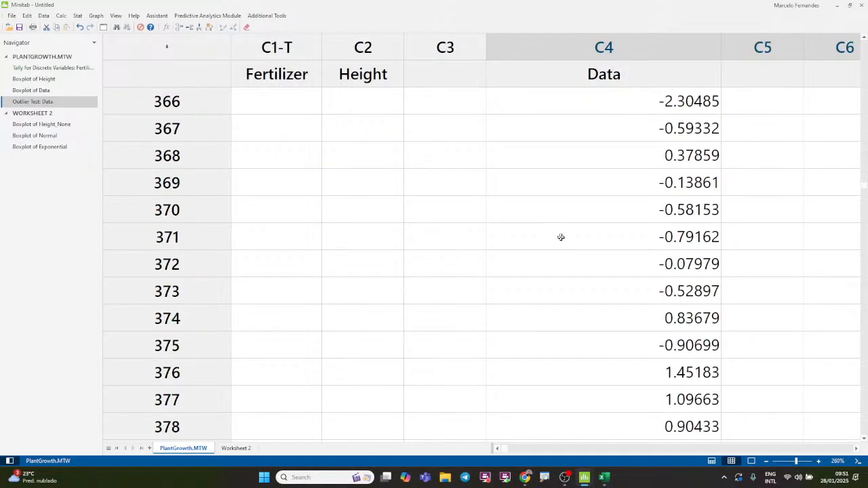
scroll(562, 237, "down", 20)
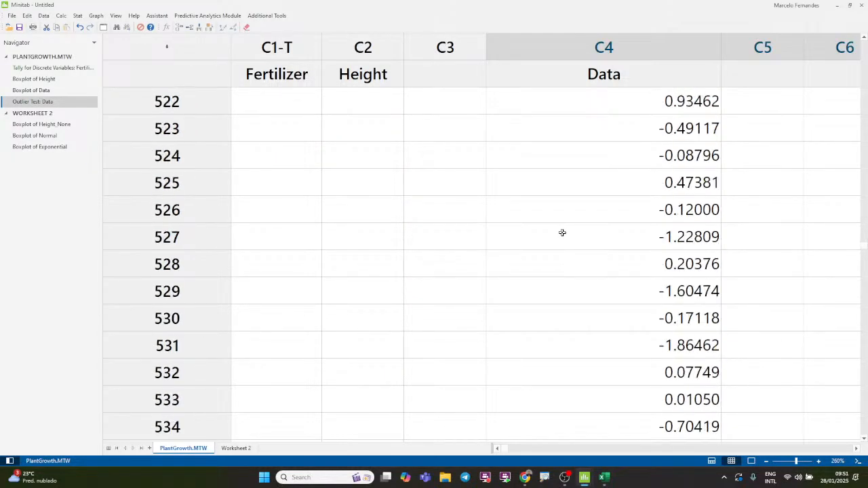
scroll(563, 233, "down", 7)
scroll(562, 233, "down", 10)
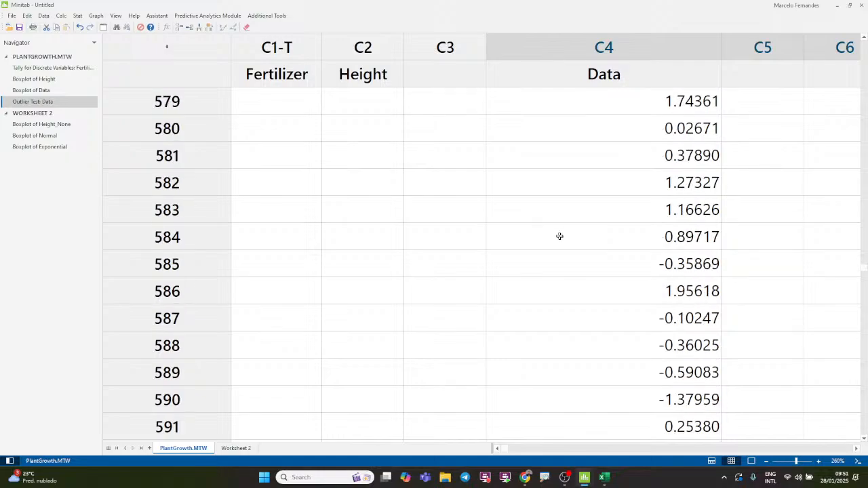
left_click(667, 333)
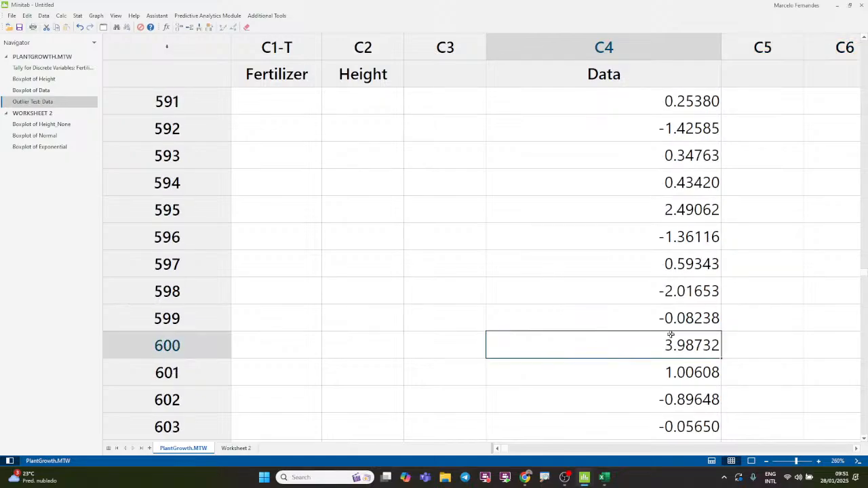
key("Delete")
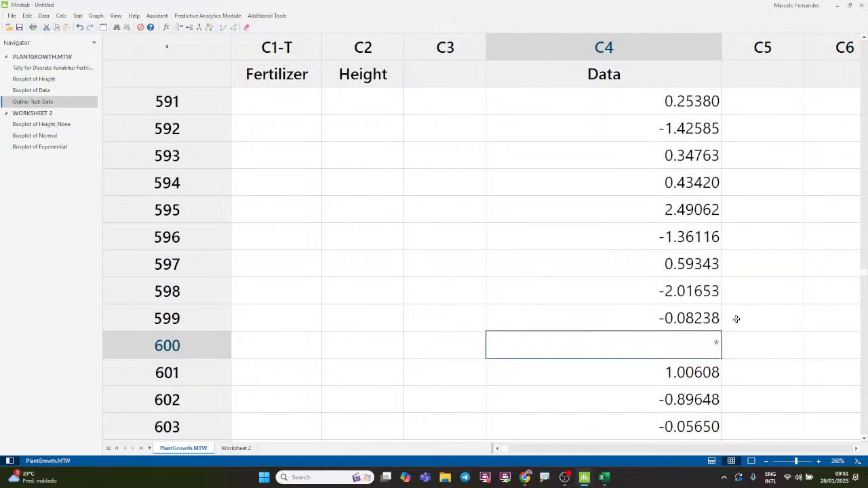
Rerun the Outlier Test on the Data variable and review its Grubbs' Test table and outlier plot.
key("ctrl+e")
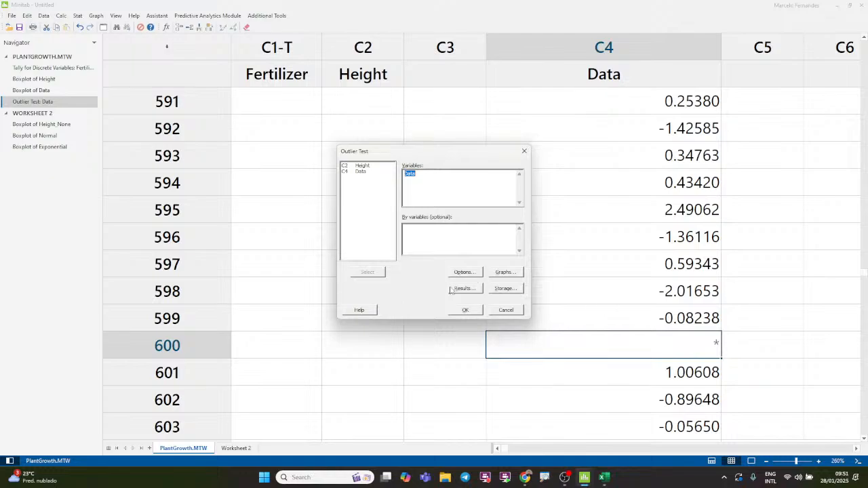
left_click(476, 311)
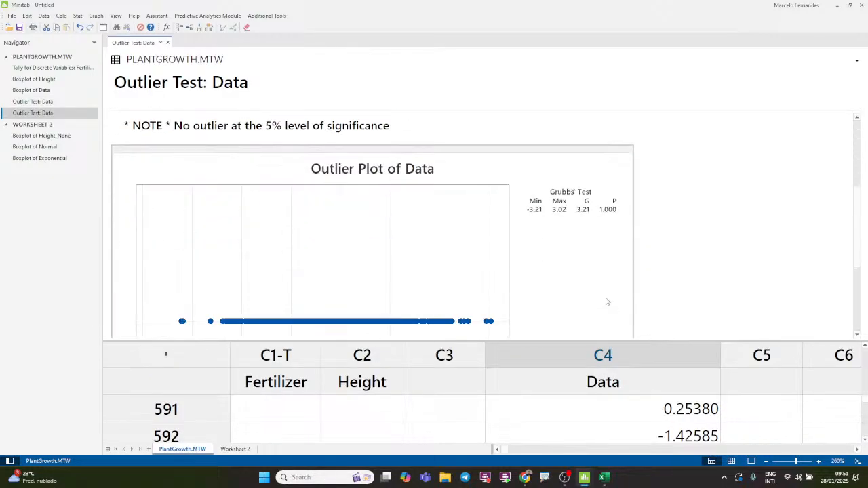
scroll(607, 301, "down", 2)
scroll(607, 301, "up", 4)
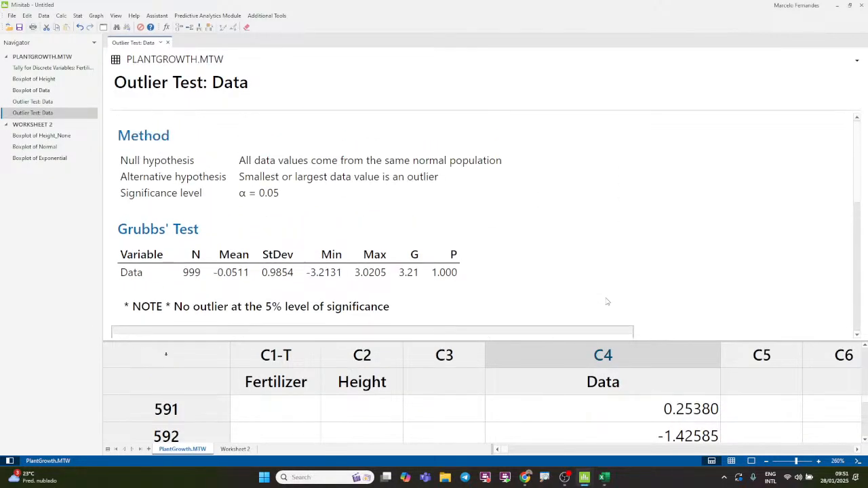
scroll(607, 301, "down", 4)
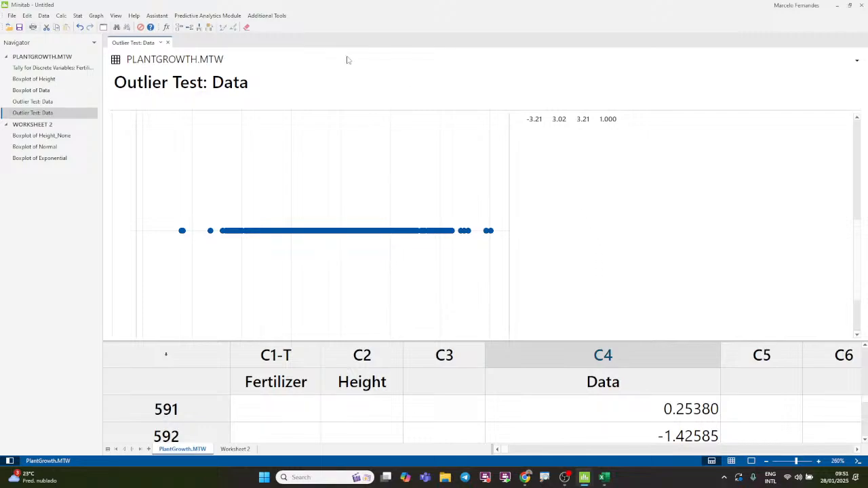
Create a new simple boxplot of the Data column without the cleared row 600 value.
left_click(96, 15)
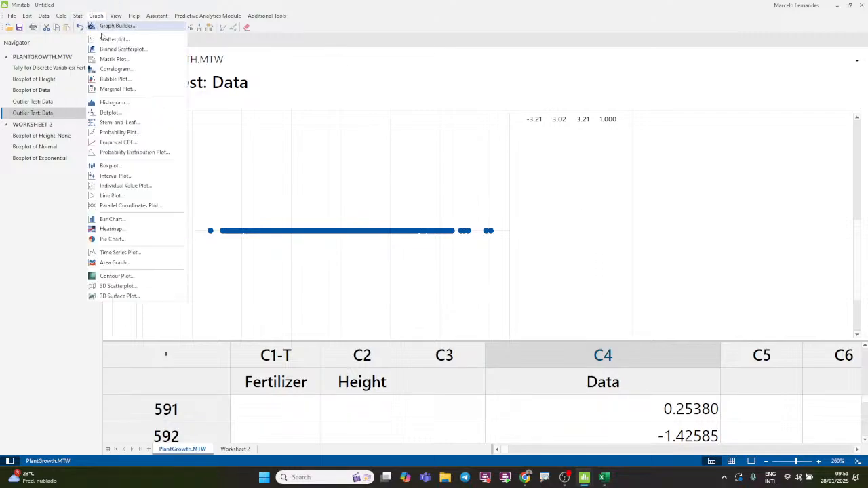
left_click(136, 165)
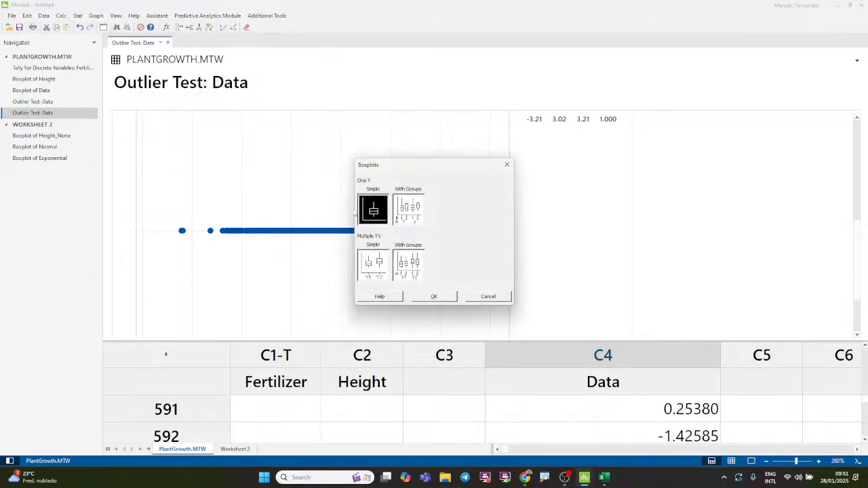
left_click(434, 297)
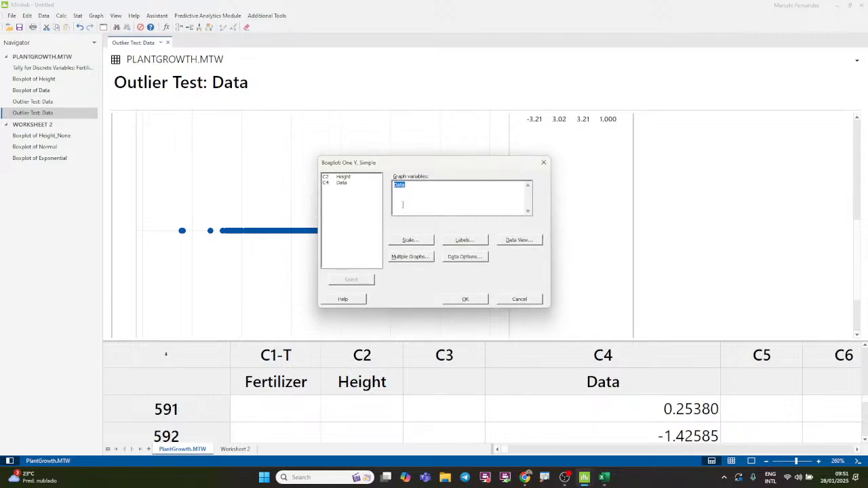
left_click(453, 298)
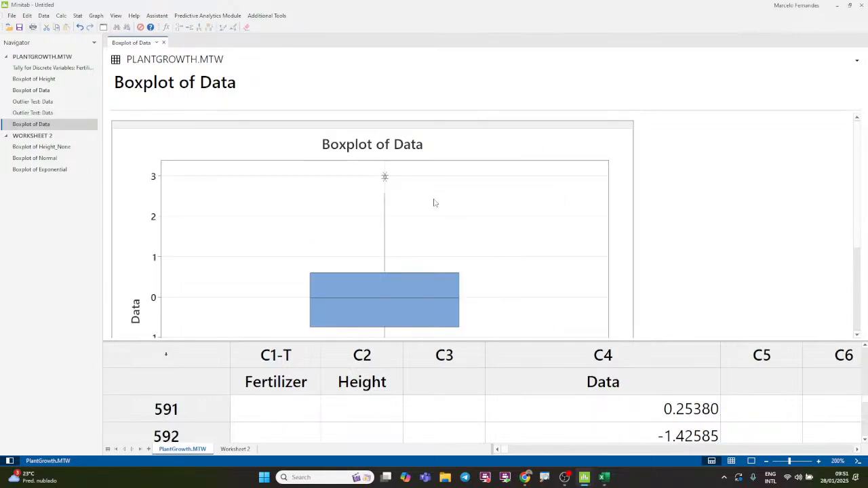
Brush the outliers above and below the whiskers of the new Data boxplot in a maximized graph editor, and close the editor.
double_click(435, 203)
left_click(569, 106)
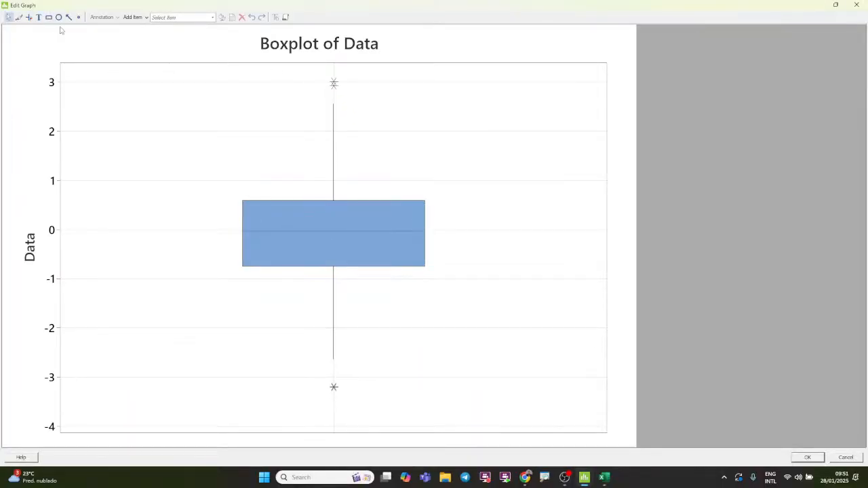
left_click(19, 17)
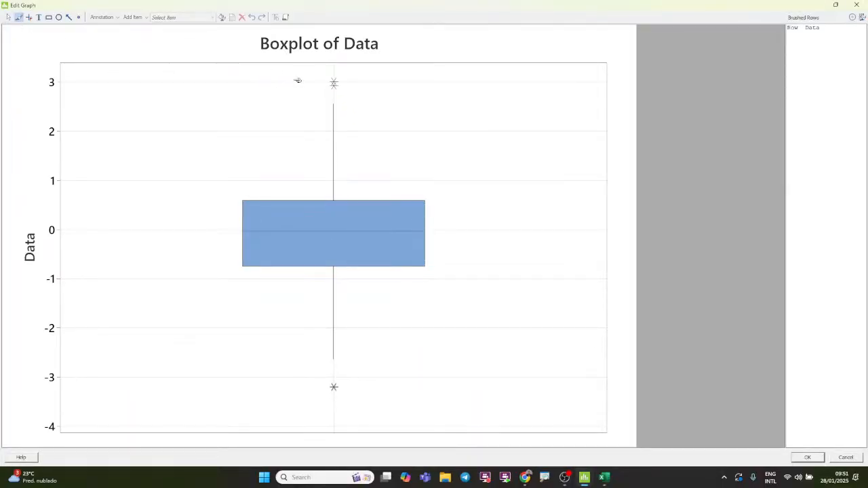
left_click_drag(299, 74, 360, 99)
left_click_drag(320, 375, 359, 407)
left_click_drag(311, 74, 385, 97)
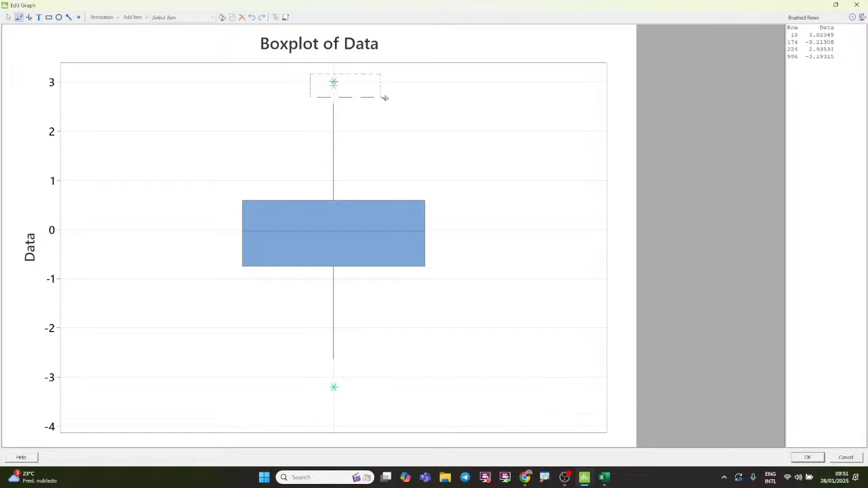
left_click(817, 459)
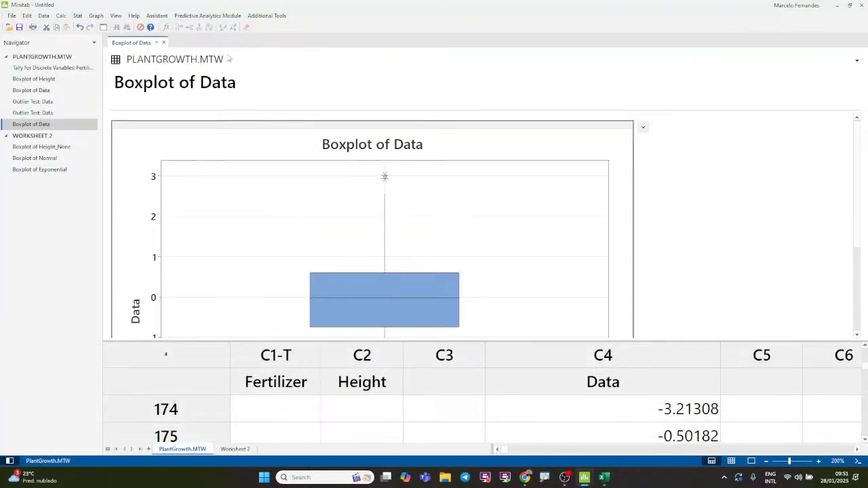
Create another simple boxplot of Data with outlier symbols turned off and open it in a maximized graph editor.
key("ctrl+e")
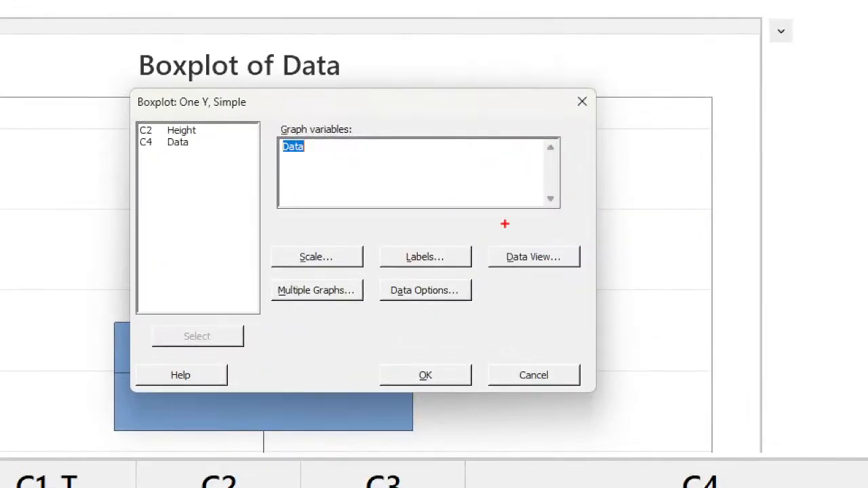
mouse_move(498, 224)
left_mouse_down()
mouse_move(494, 248)
mouse_move(537, 253)
left_mouse_up()
mouse_move(568, 284)
left_mouse_down()
mouse_move(543, 234)
mouse_move(468, 224)
left_mouse_up()
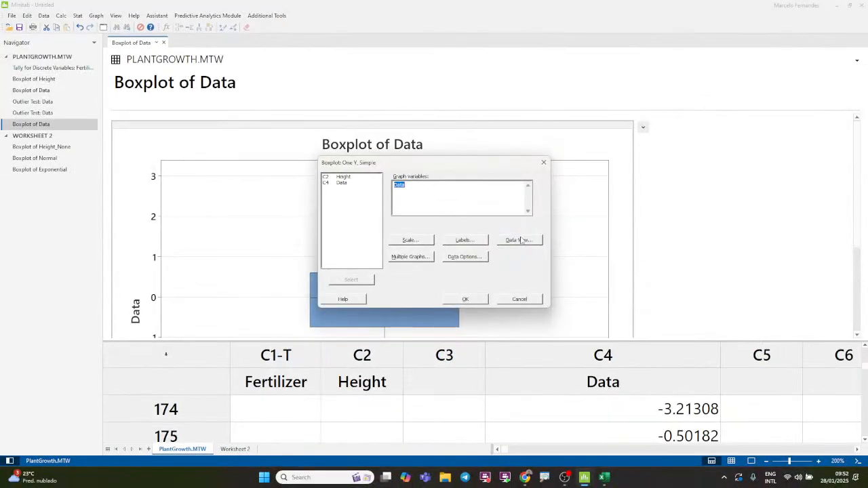
left_click(519, 240)
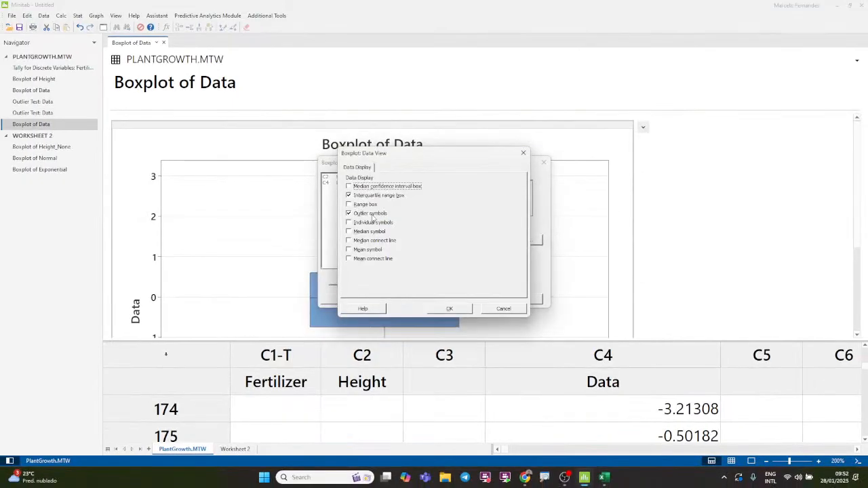
left_click(371, 216)
left_click(451, 311)
left_click(466, 298)
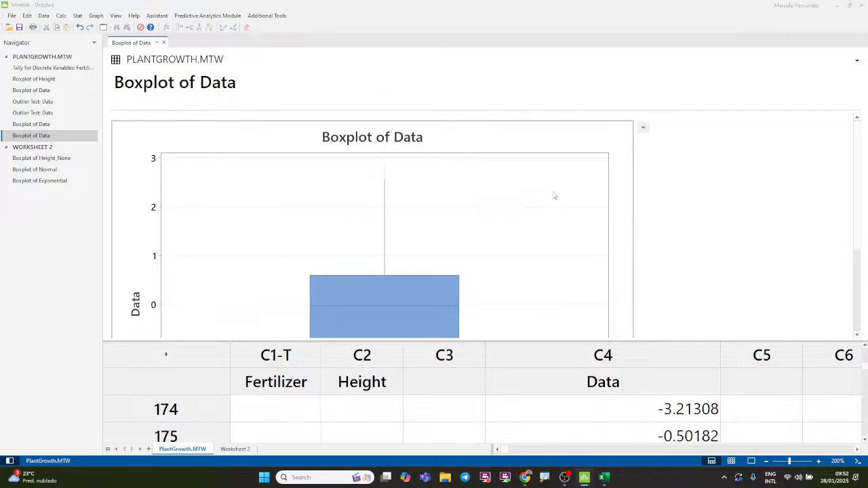
double_click(550, 196)
left_click(566, 106)
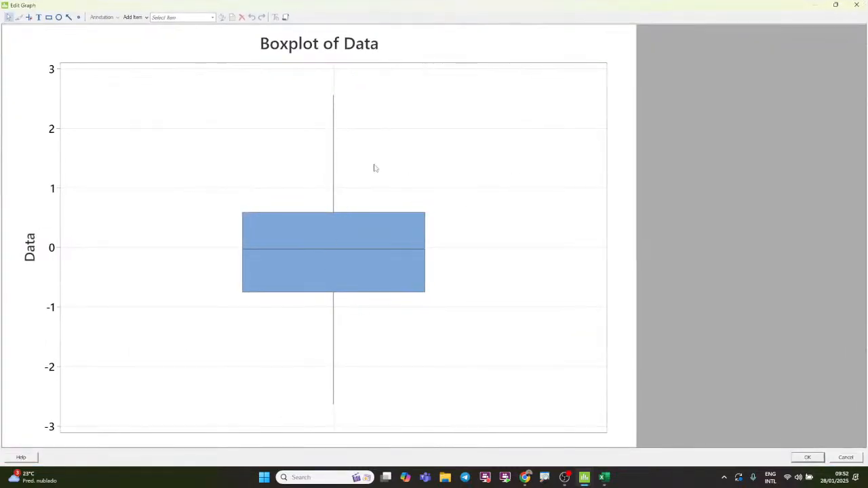